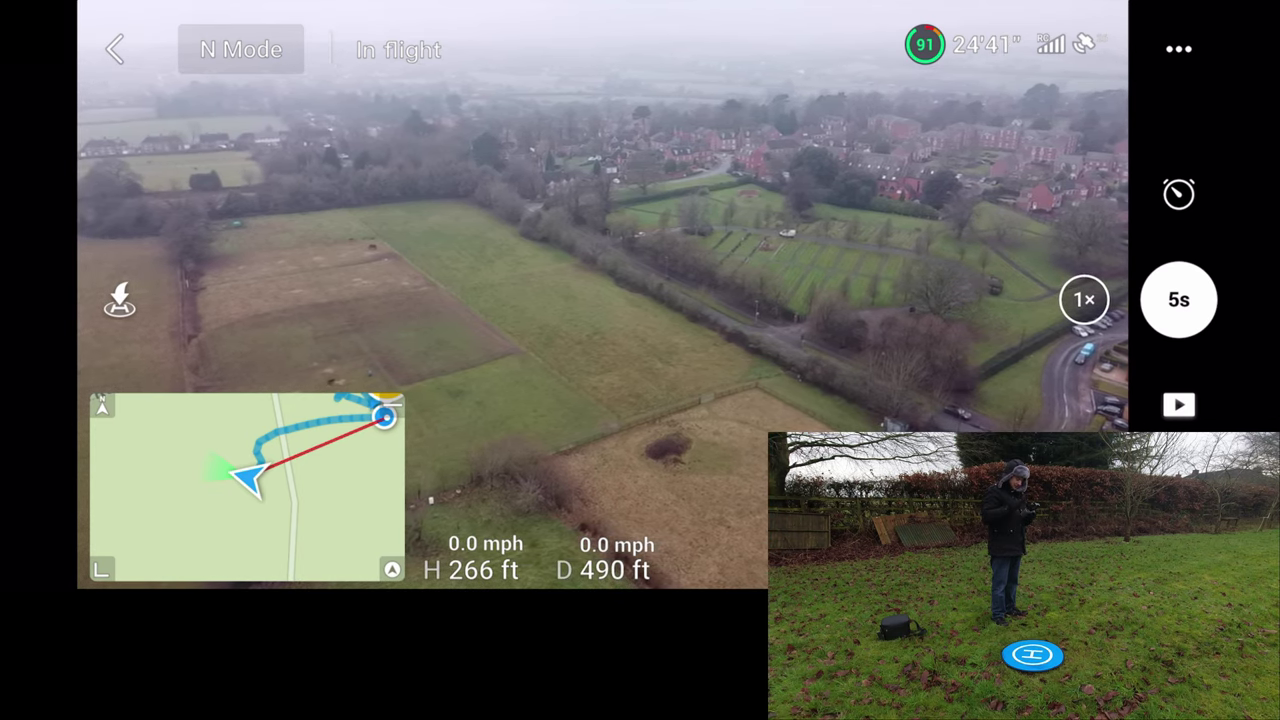
Start the 5-second timed hyperlapse capture of the fields and village in DJI Fly
click(1178, 299)
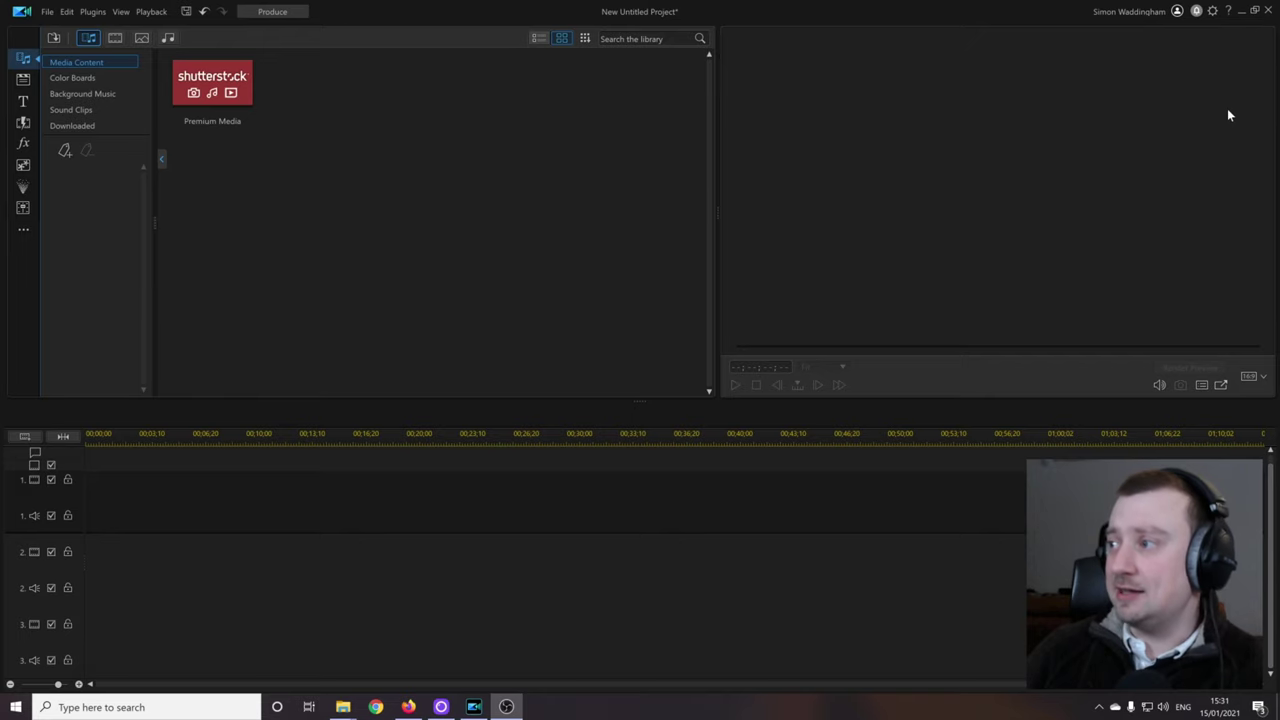
click(1212, 11)
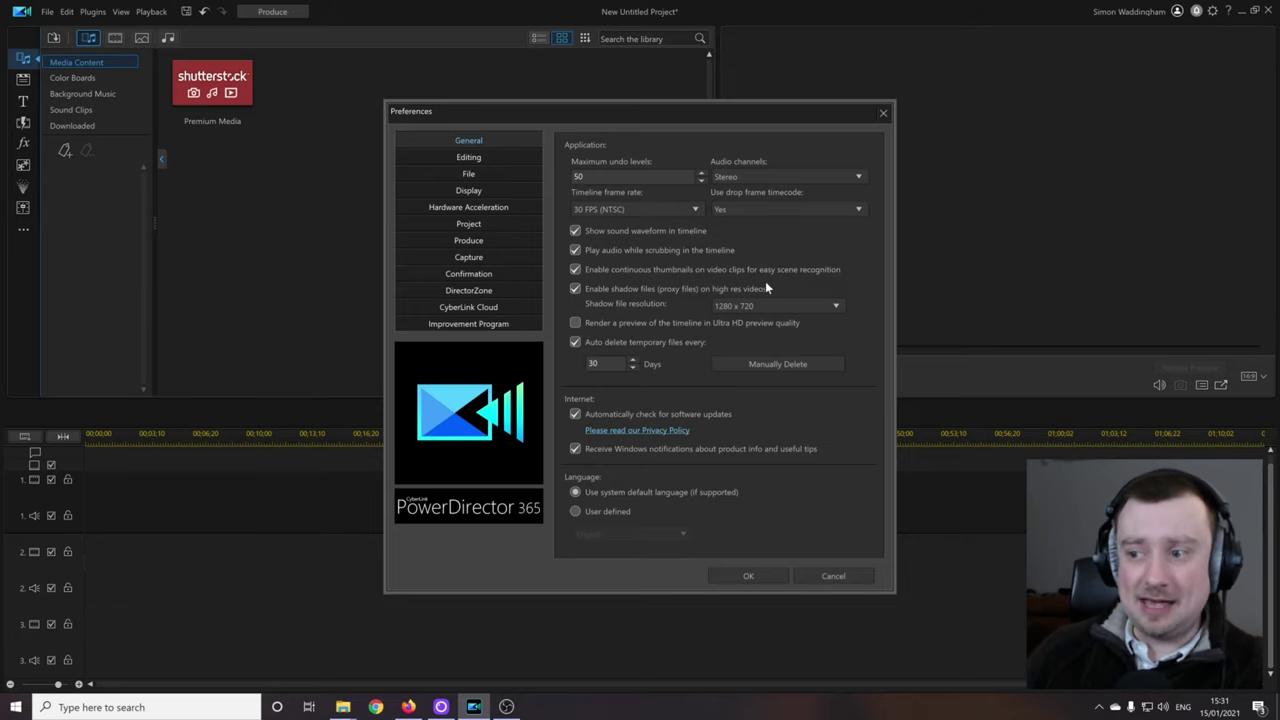
click(834, 576)
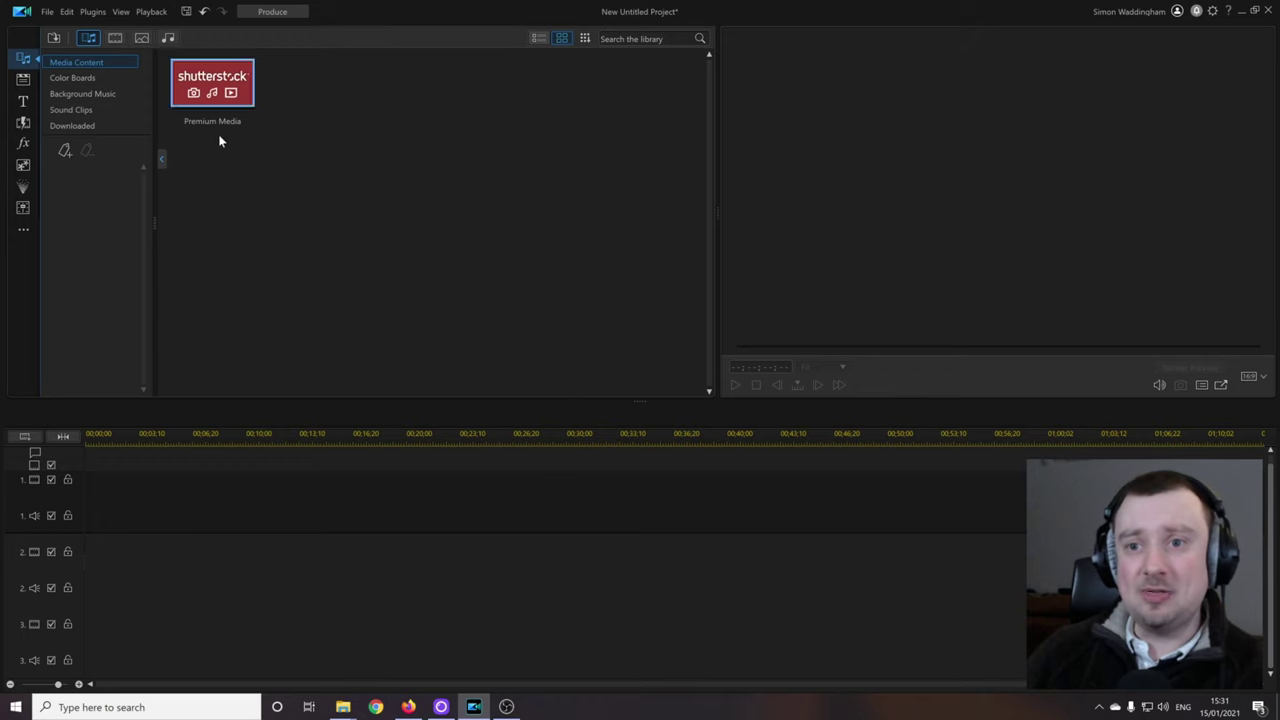
Import drone photos DJI_0230 through DJI_0392 from the drone raw folder into the media library
click(55, 40)
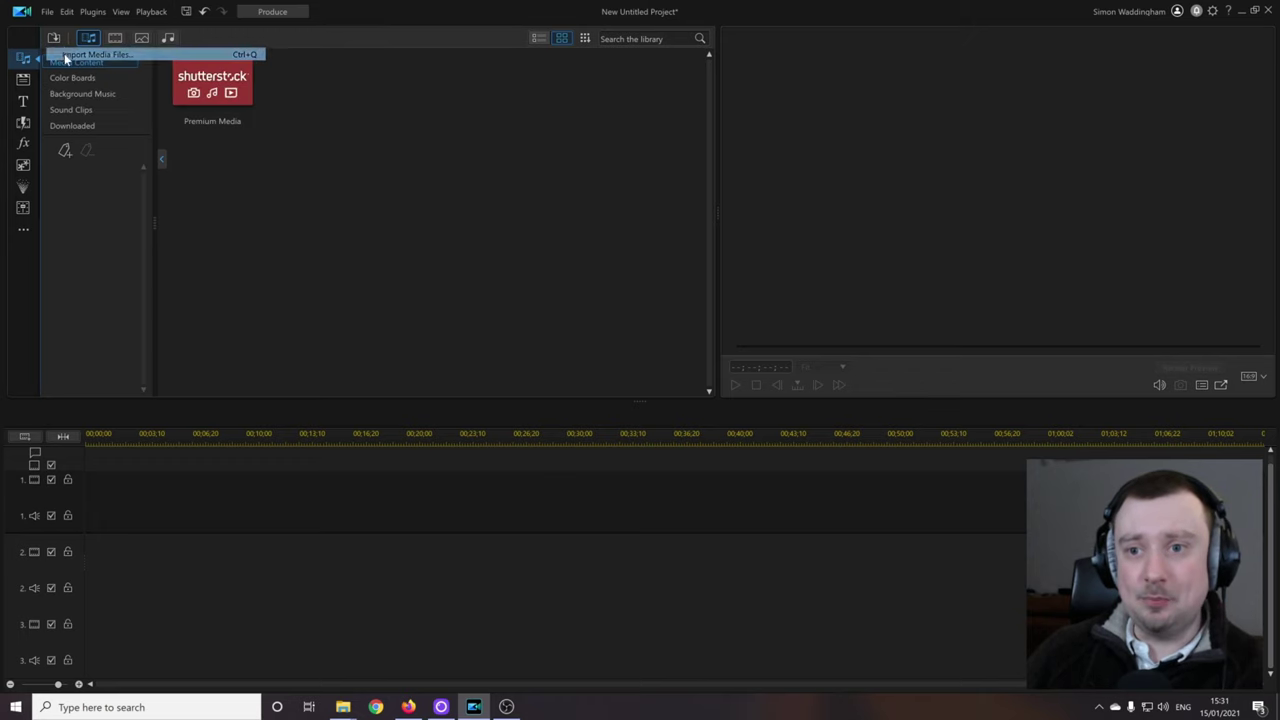
scroll(683, 256, down, 5)
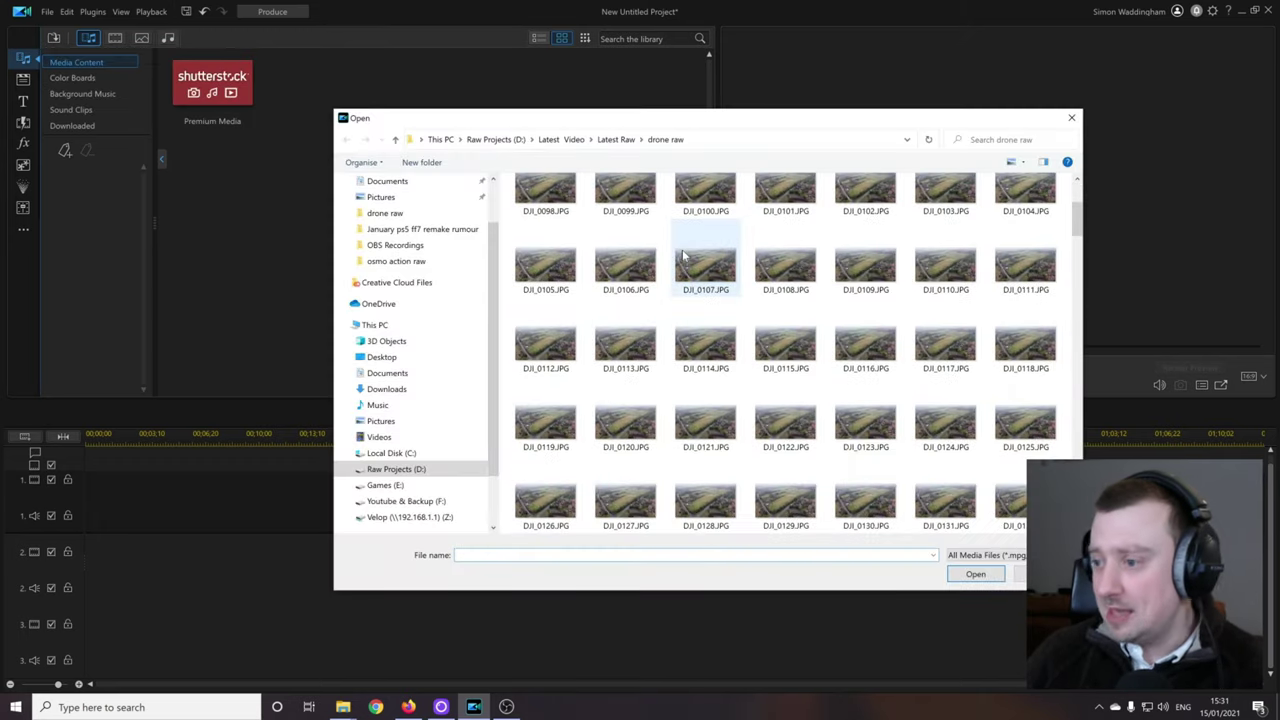
scroll(683, 256, down, 6)
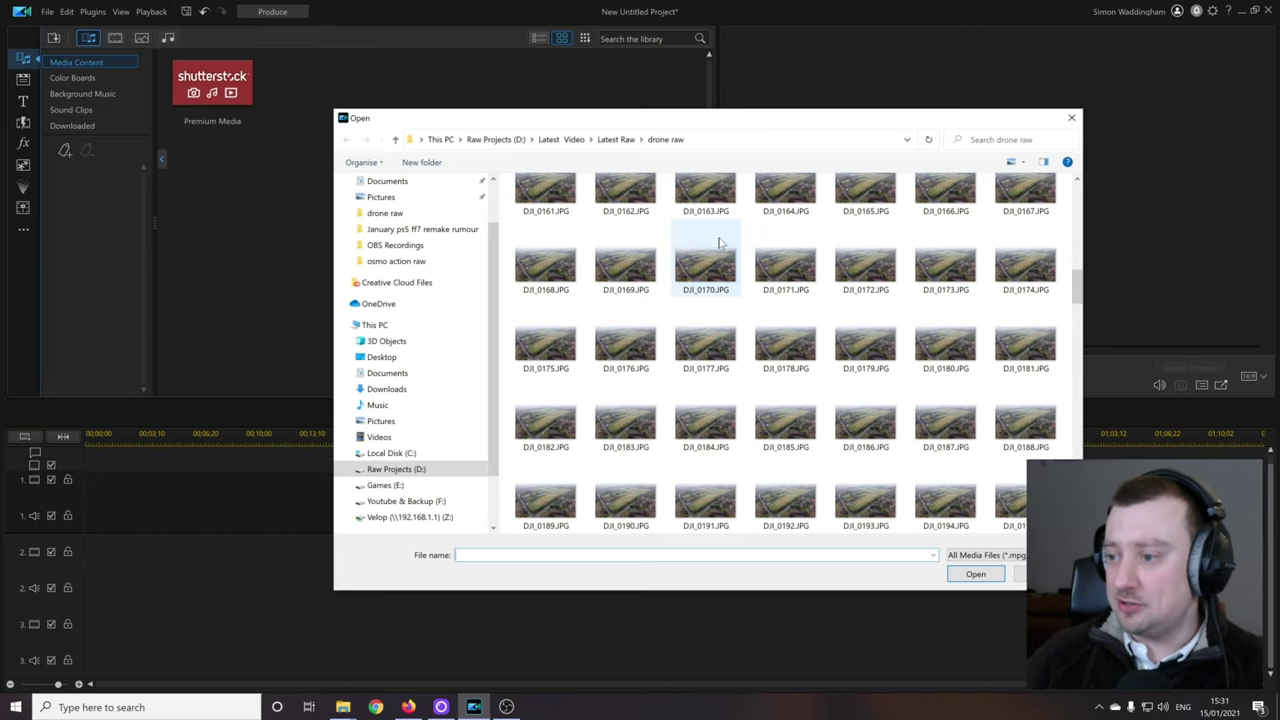
scroll(724, 245, down, 9)
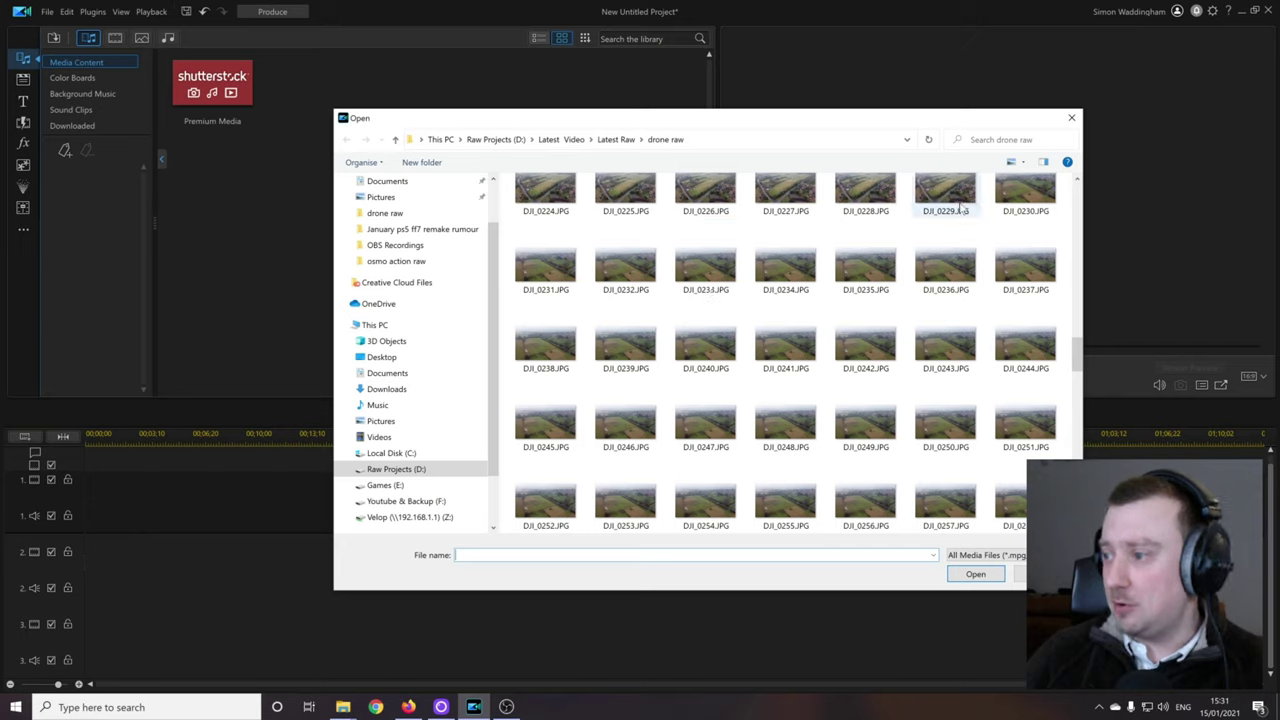
click(1014, 189)
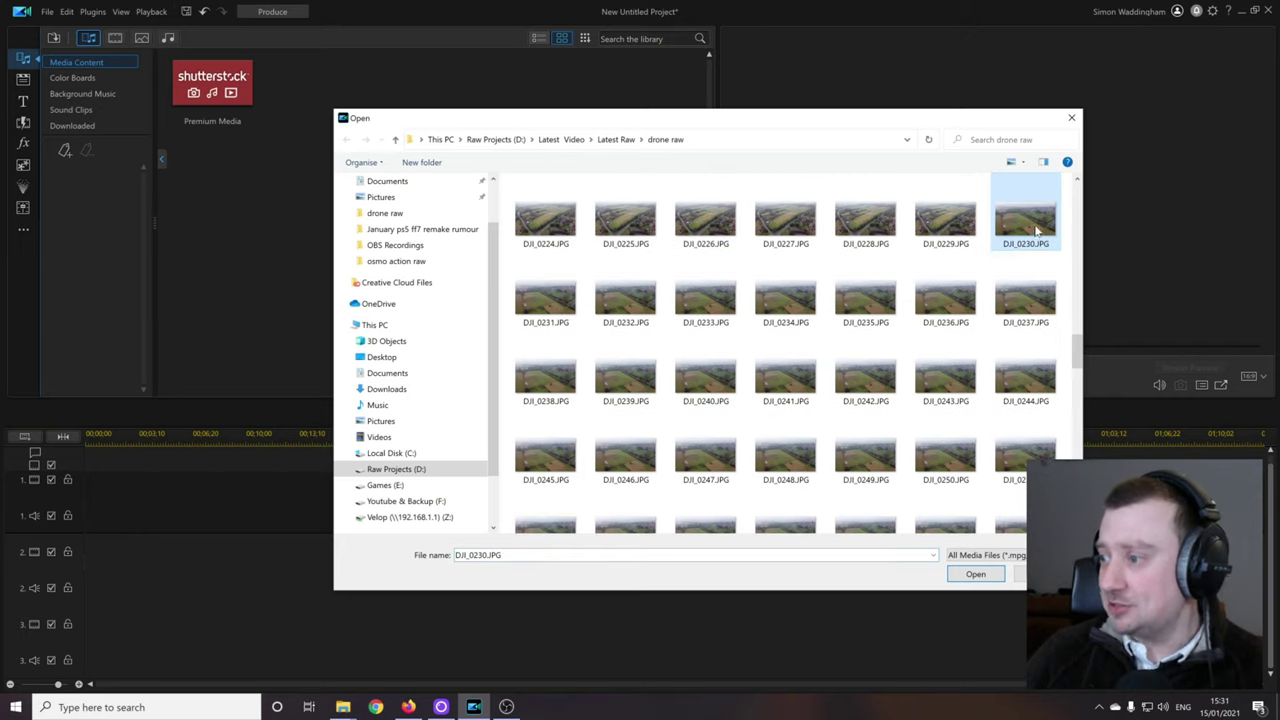
mouse_move(1025, 195)
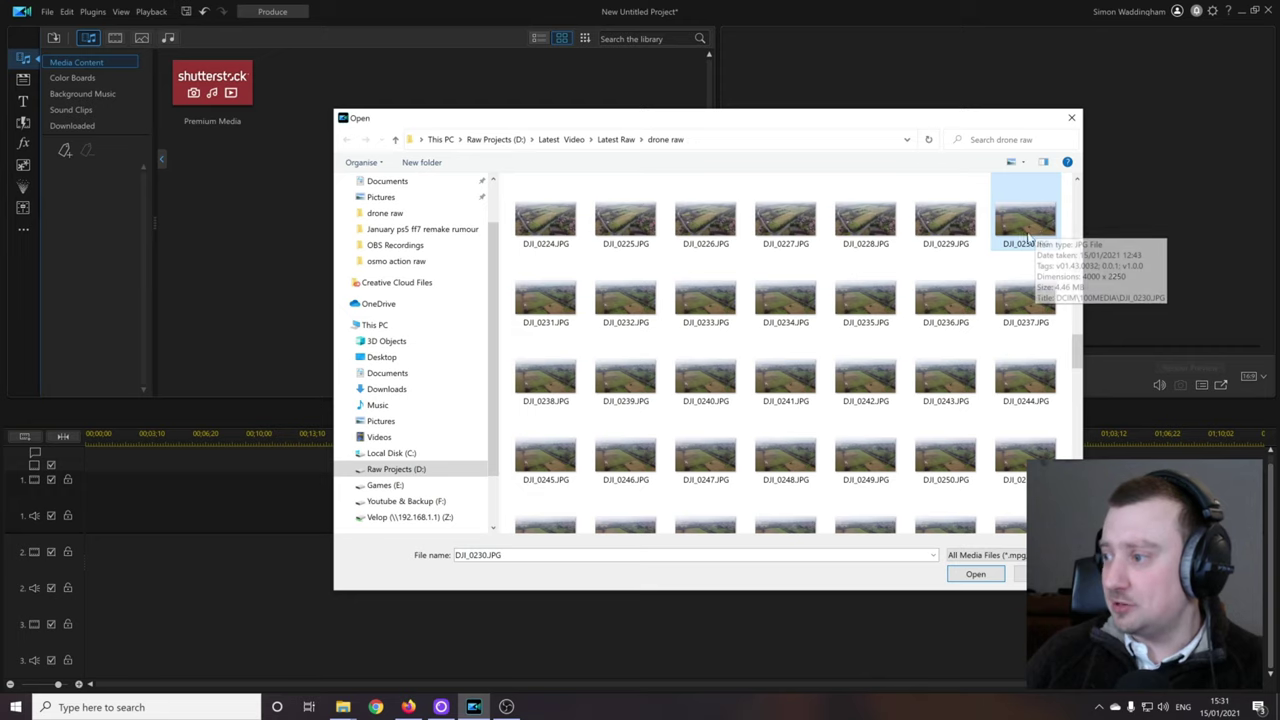
scroll(1020, 260, down, 10)
scroll(900, 380, down, 10)
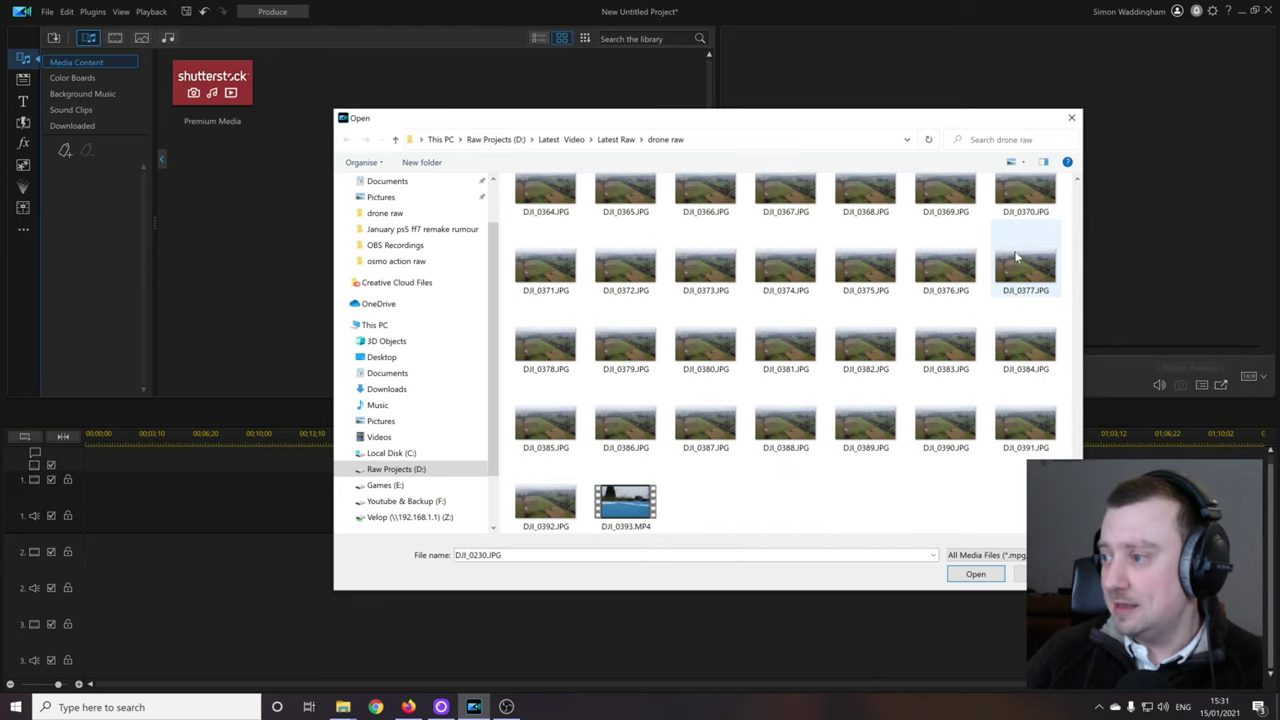
shift+click(541, 496)
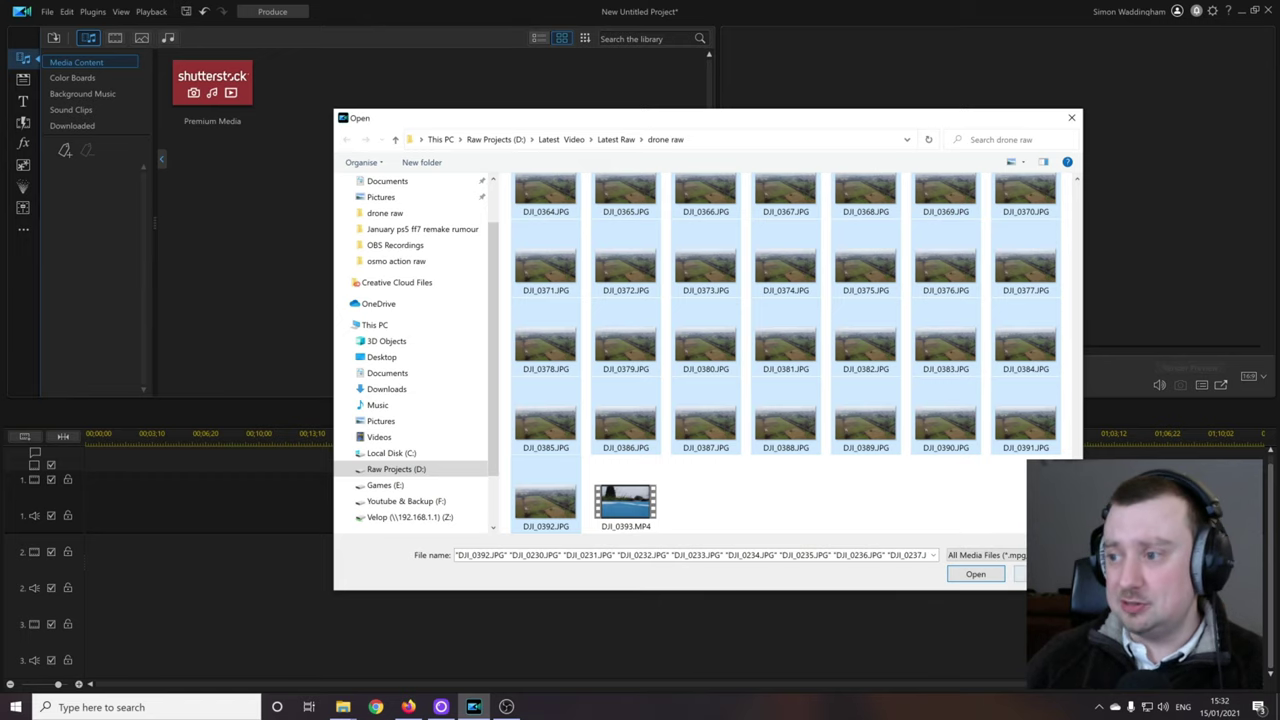
click(975, 575)
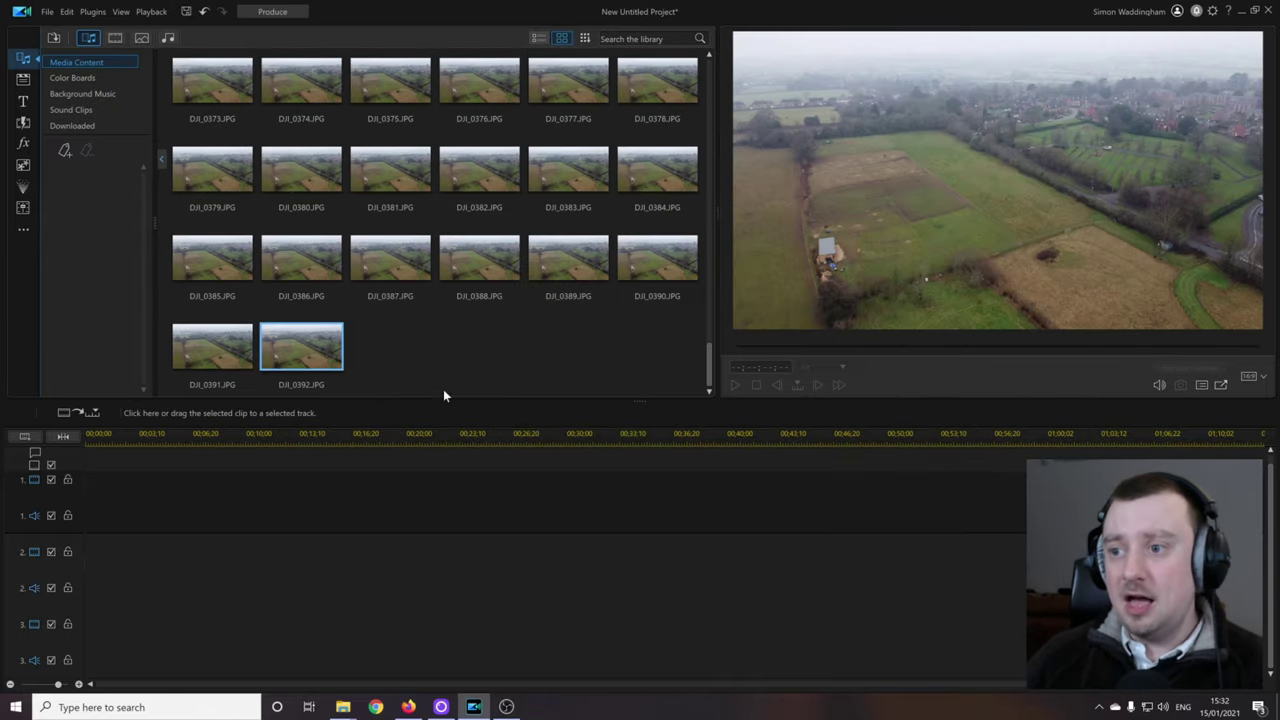
Place every library photo in sequence on video track 1 and zoom the timeline out to fit
scroll(440, 385, up, 5)
scroll(448, 370, up, 5)
scroll(459, 343, up, 5)
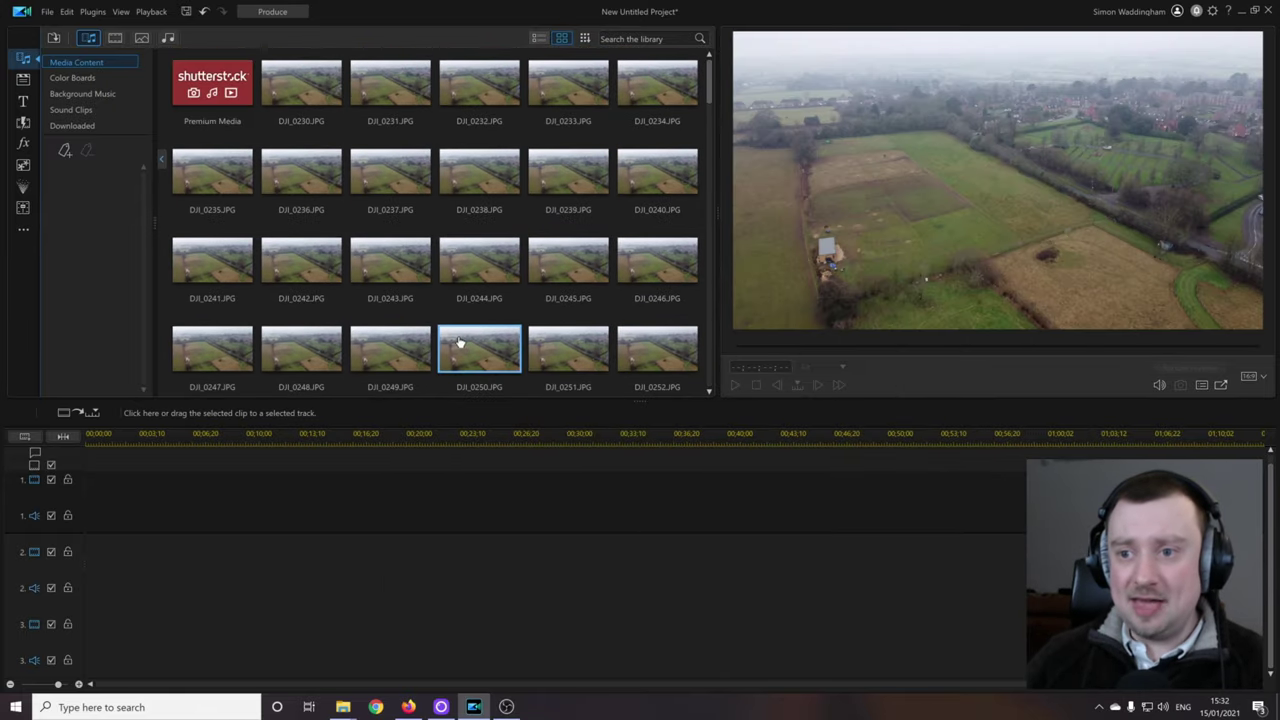
key(ctrl+a)
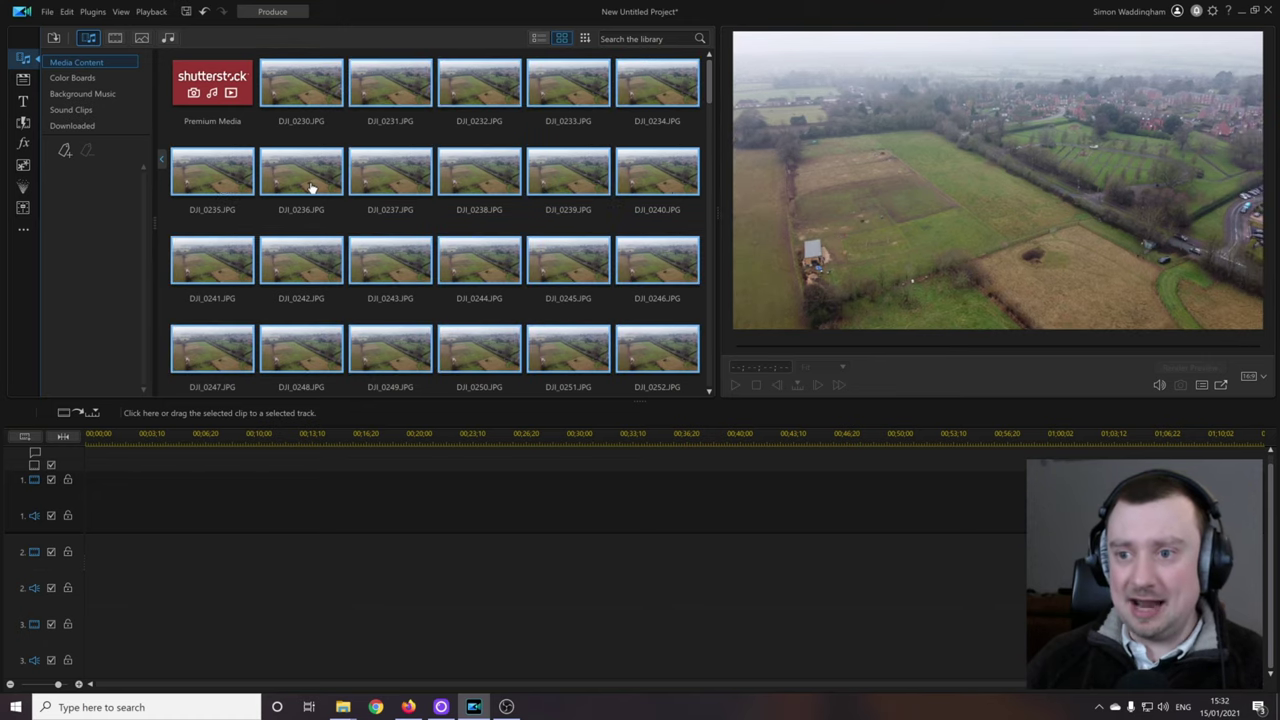
drag(290, 93, 75, 495)
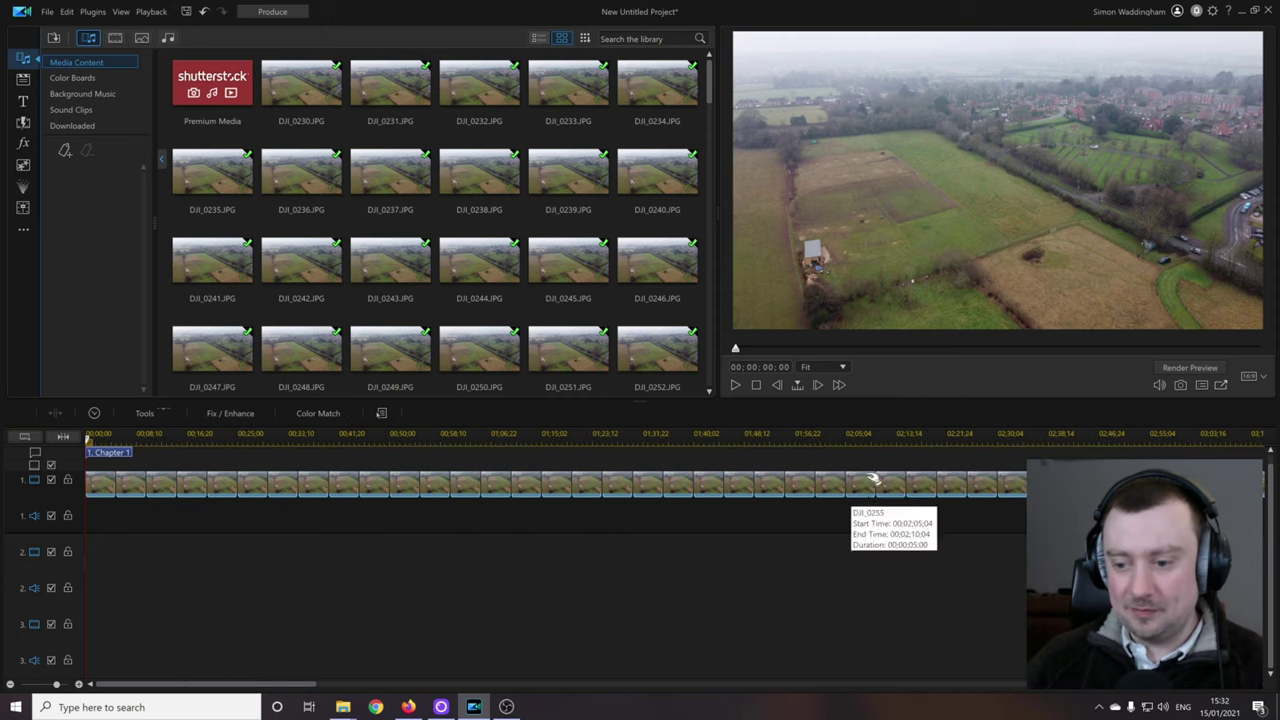
drag(846, 434, 489, 434)
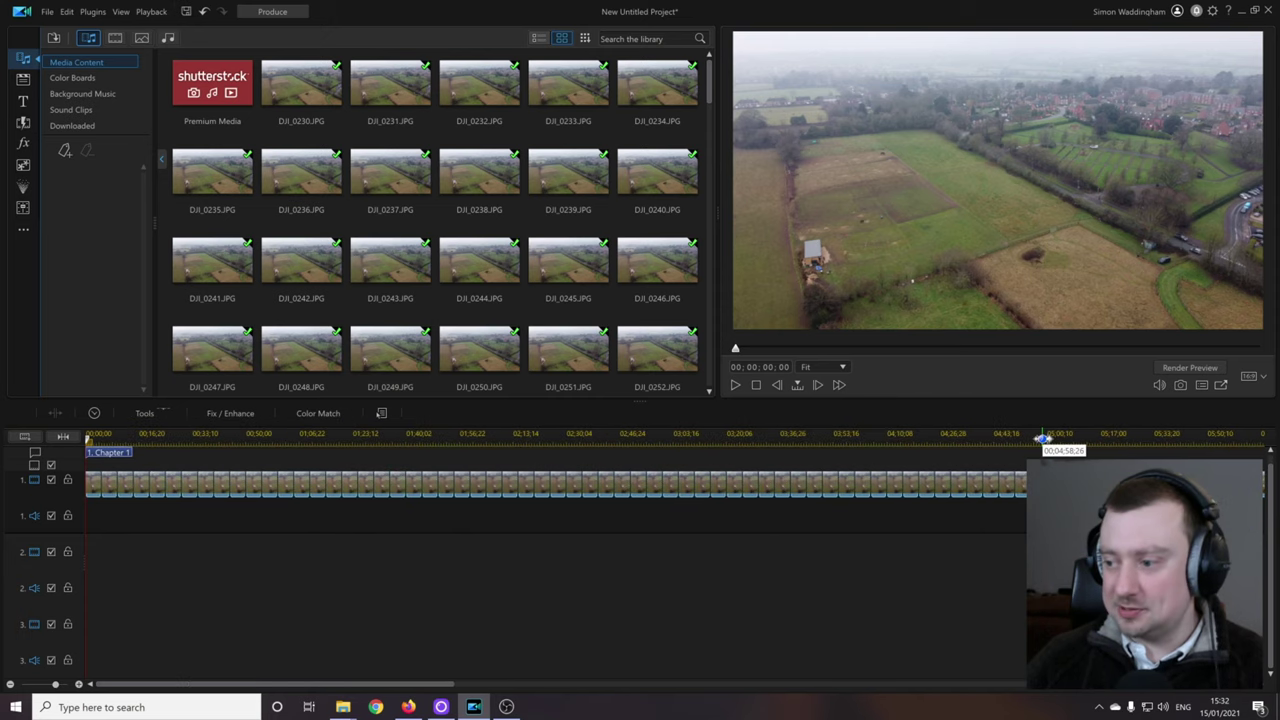
mouse_move(1043, 438)
mouse_down()
mouse_move(473, 432)
mouse_move(486, 432)
mouse_up()
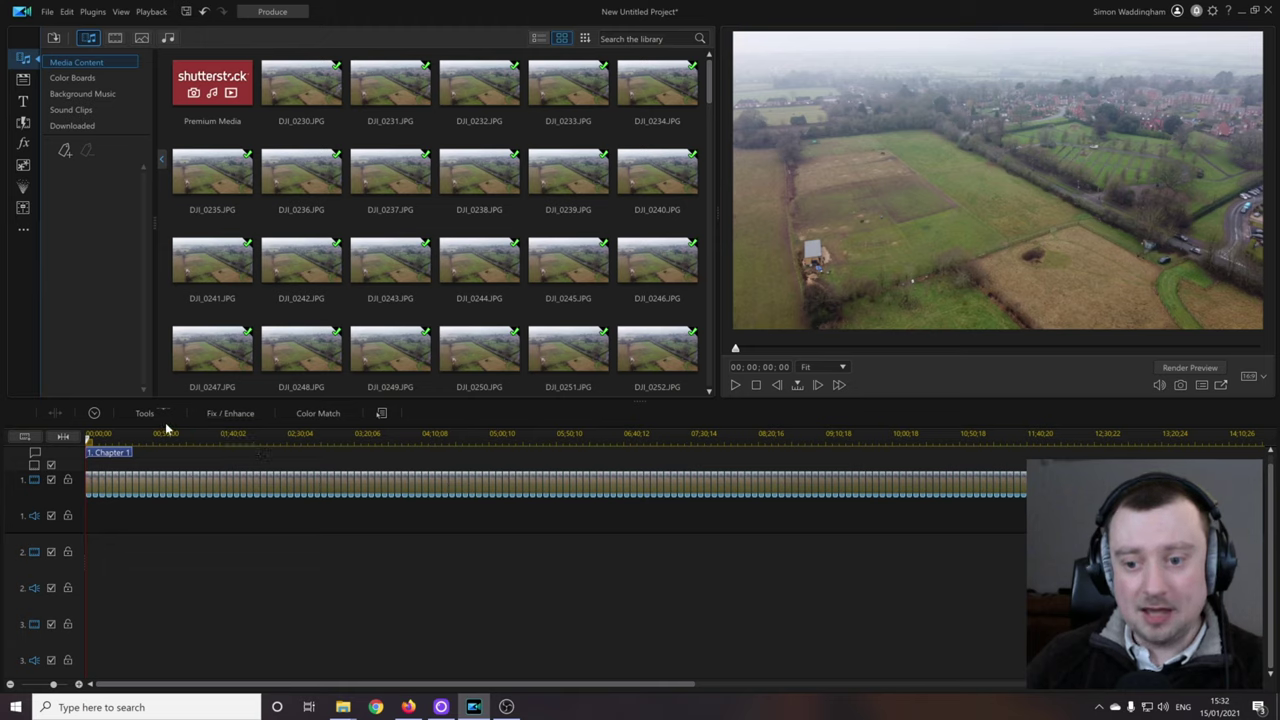
Generate a Time-Lapse style slideshow of the drone photos in Slideshow Creator
click(155, 418)
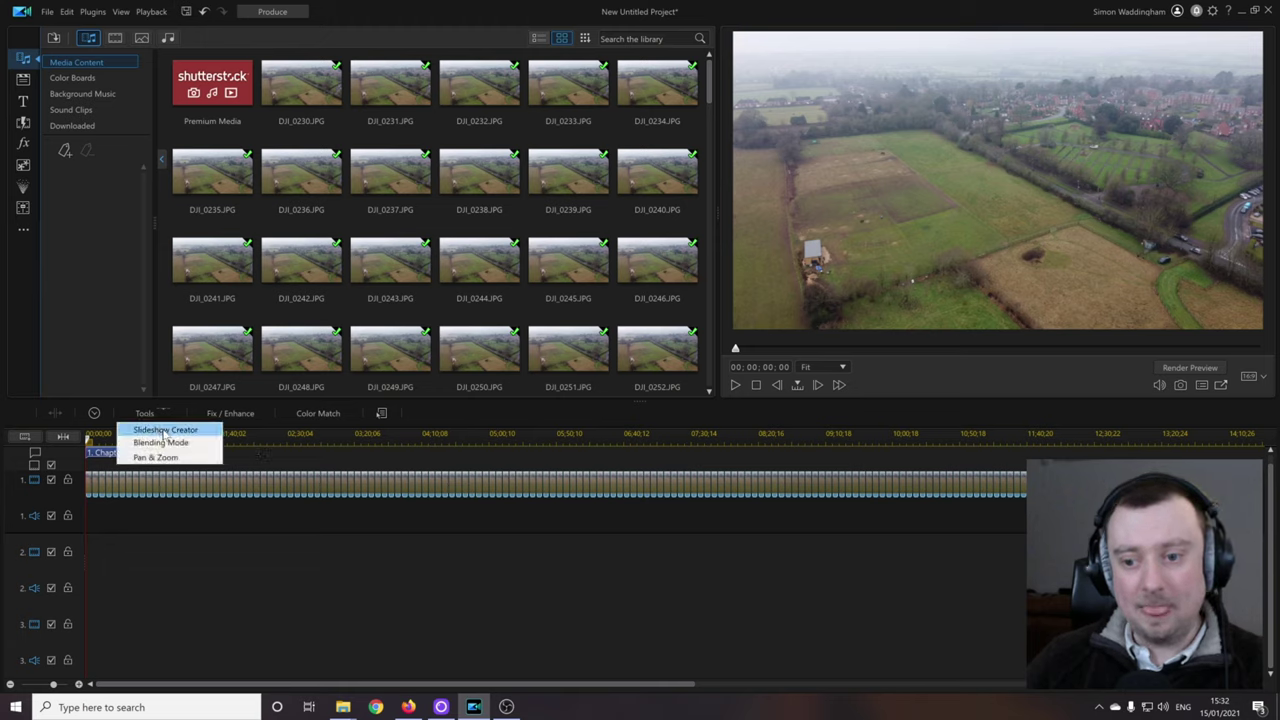
click(163, 433)
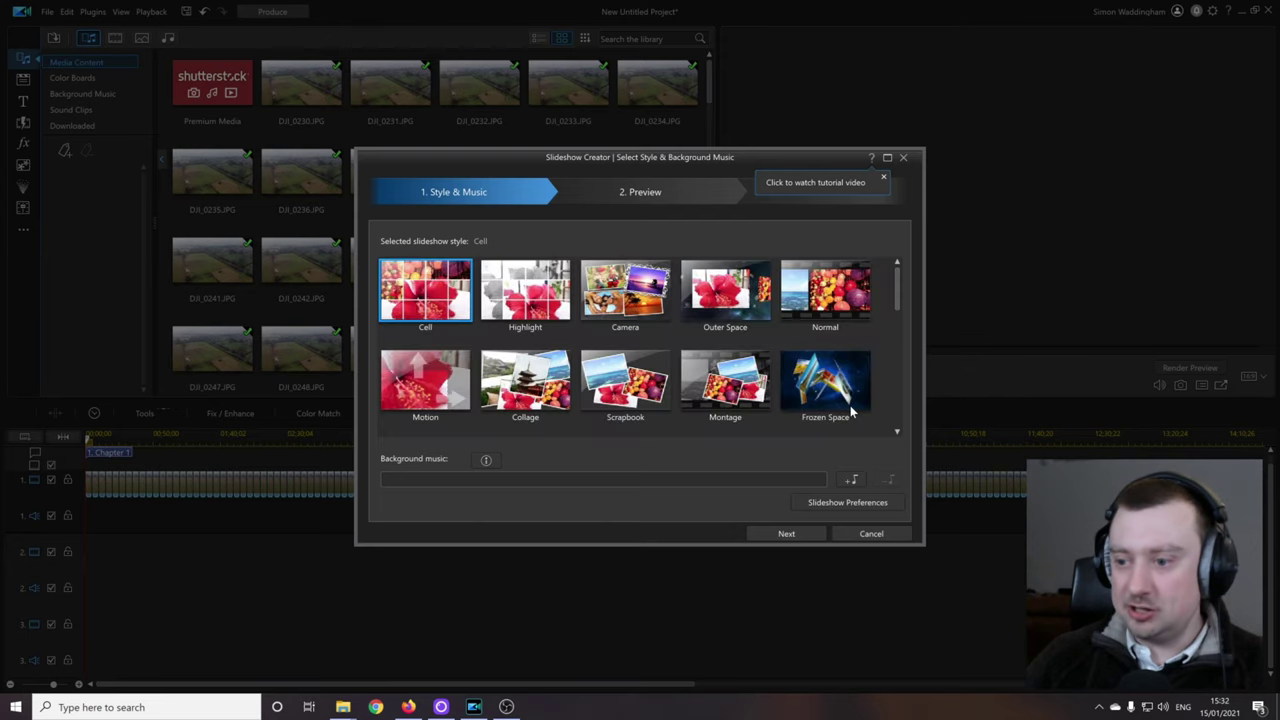
scroll(750, 325, down, 10)
scroll(750, 325, up, 3)
scroll(750, 325, up, 7)
scroll(748, 325, down, 3)
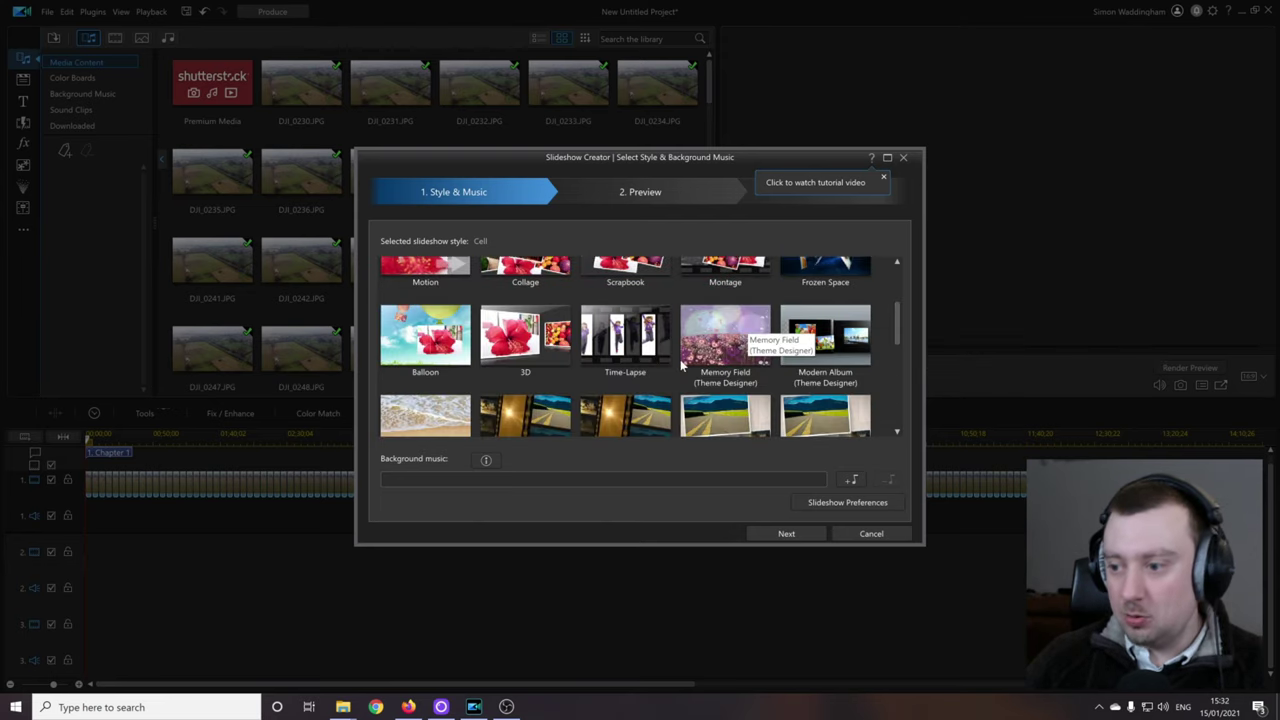
click(627, 345)
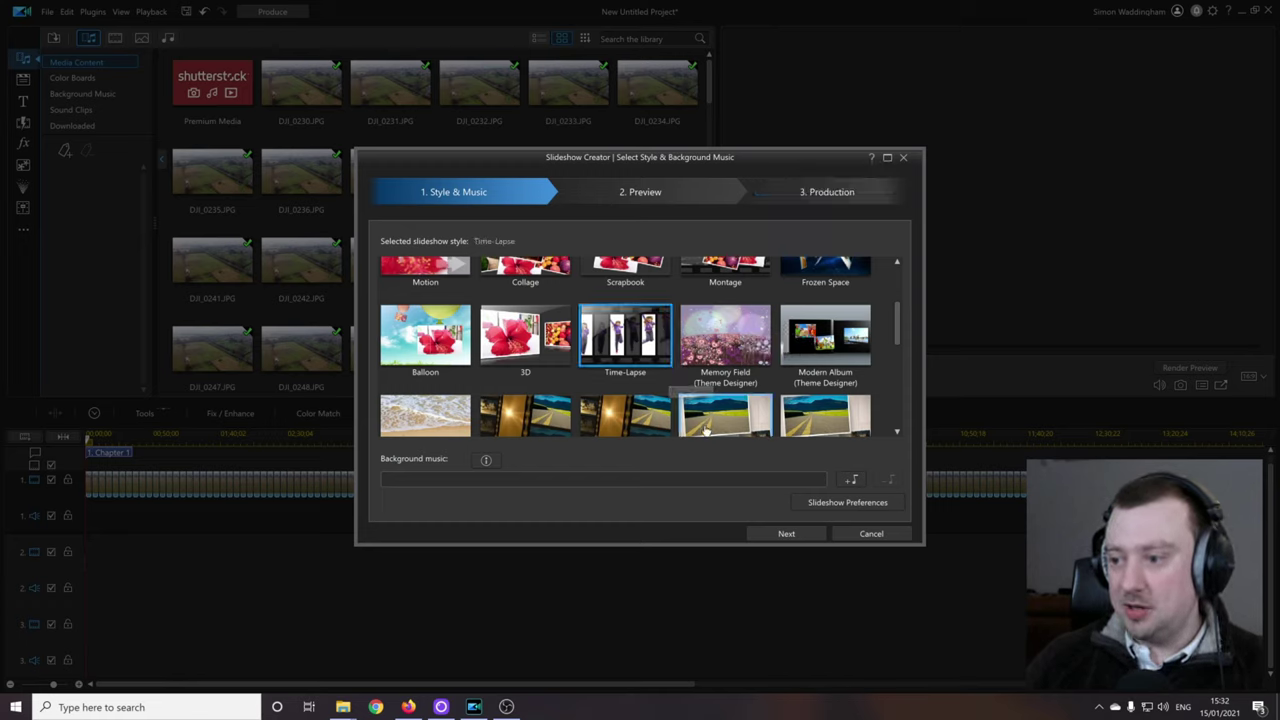
click(808, 534)
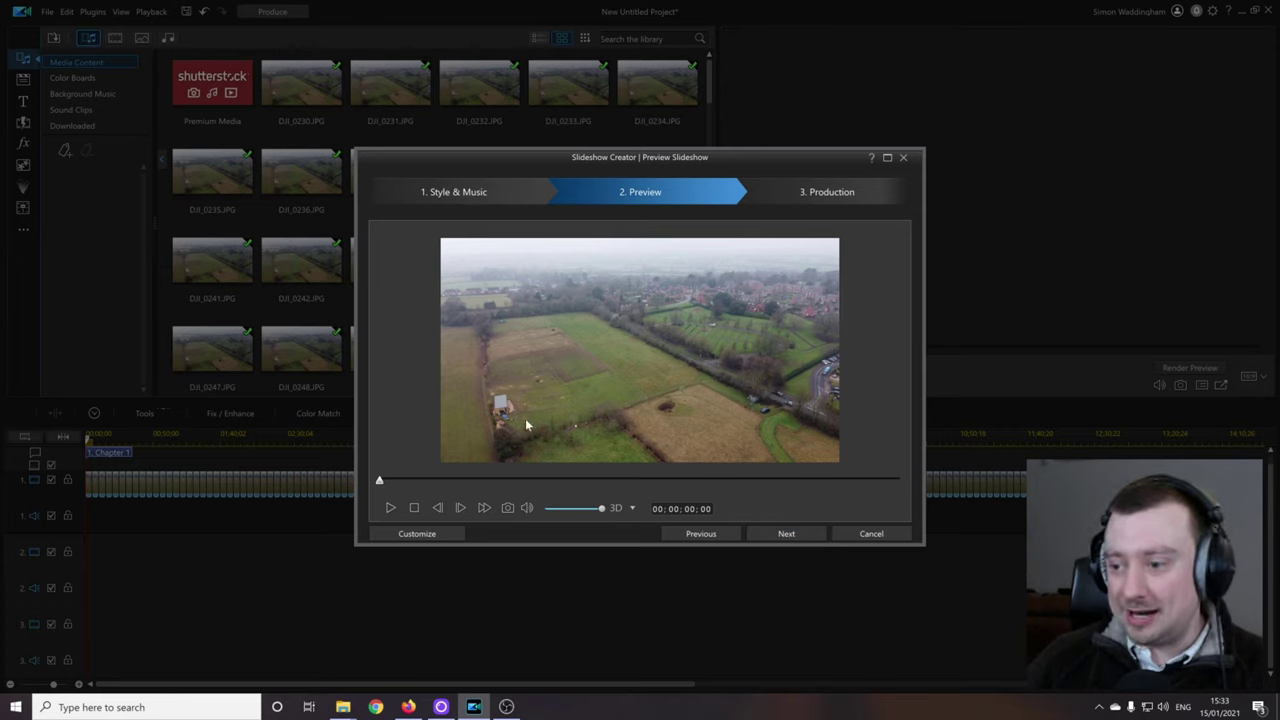
Set each slideshow image to one frame with none skipped, about five seconds total
click(432, 533)
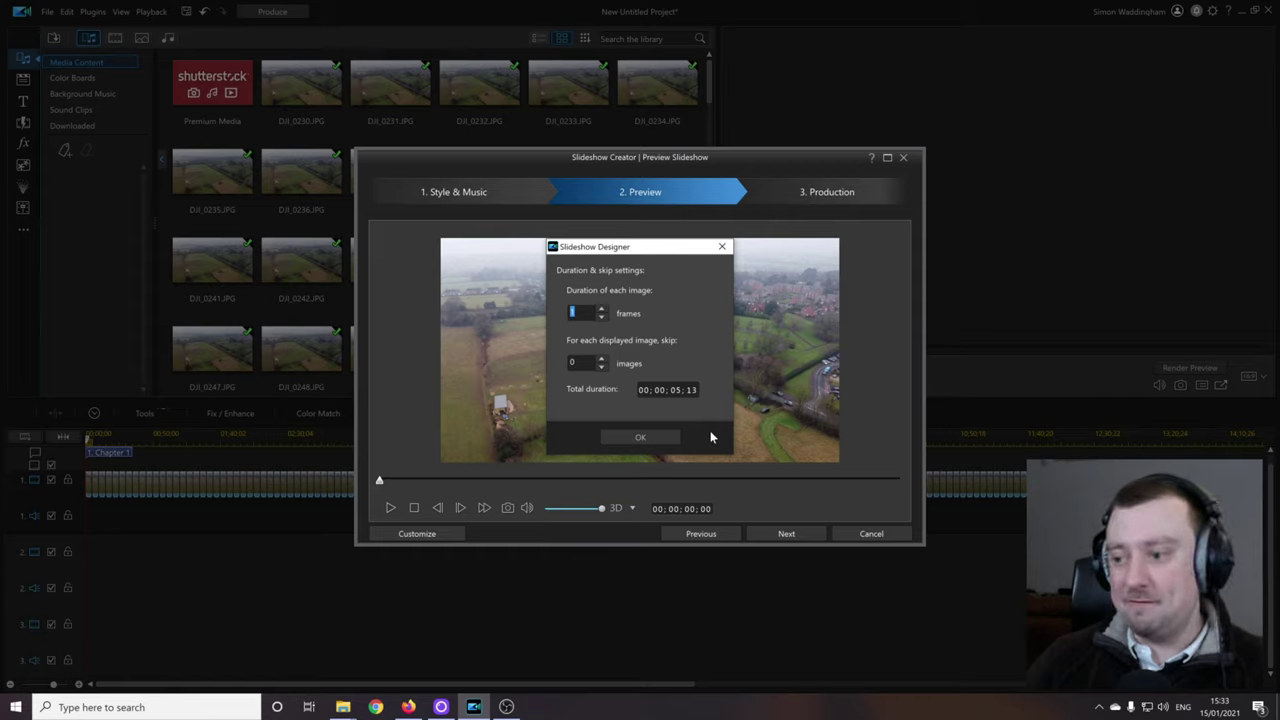
click(641, 437)
click(750, 390)
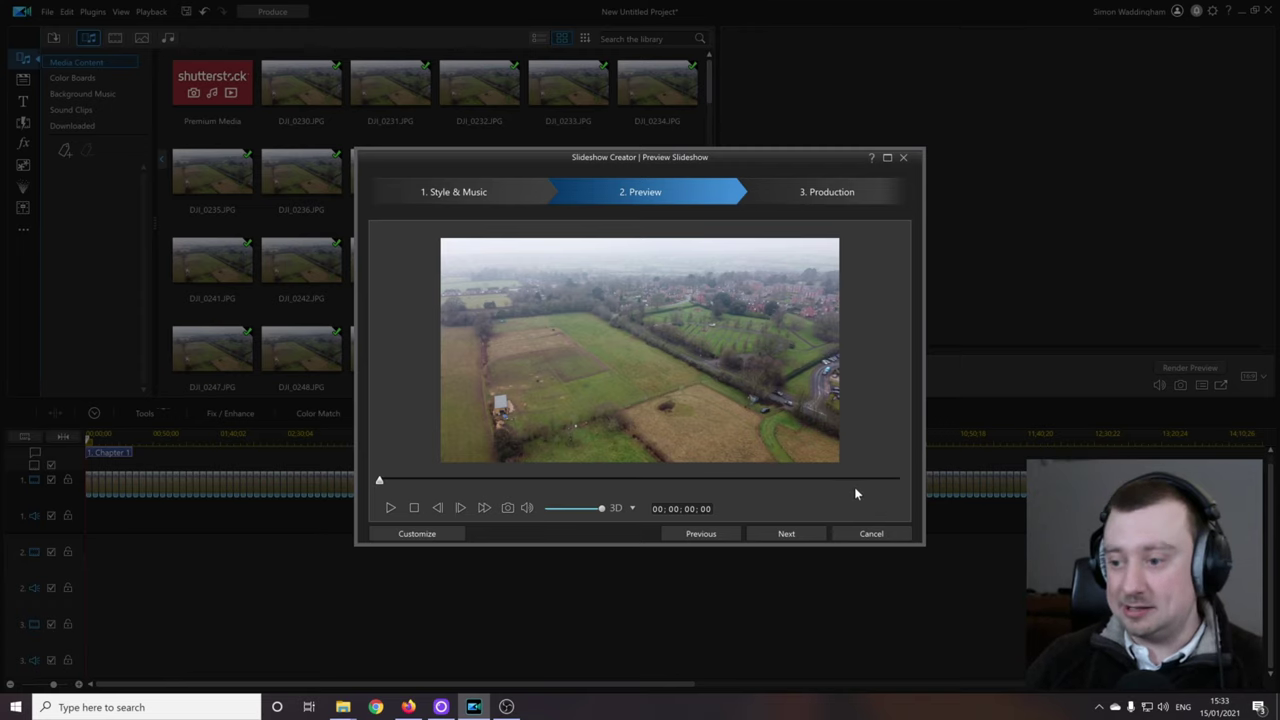
Choose Produce Video and accept the slideshow replacing the timeline clips
click(785, 534)
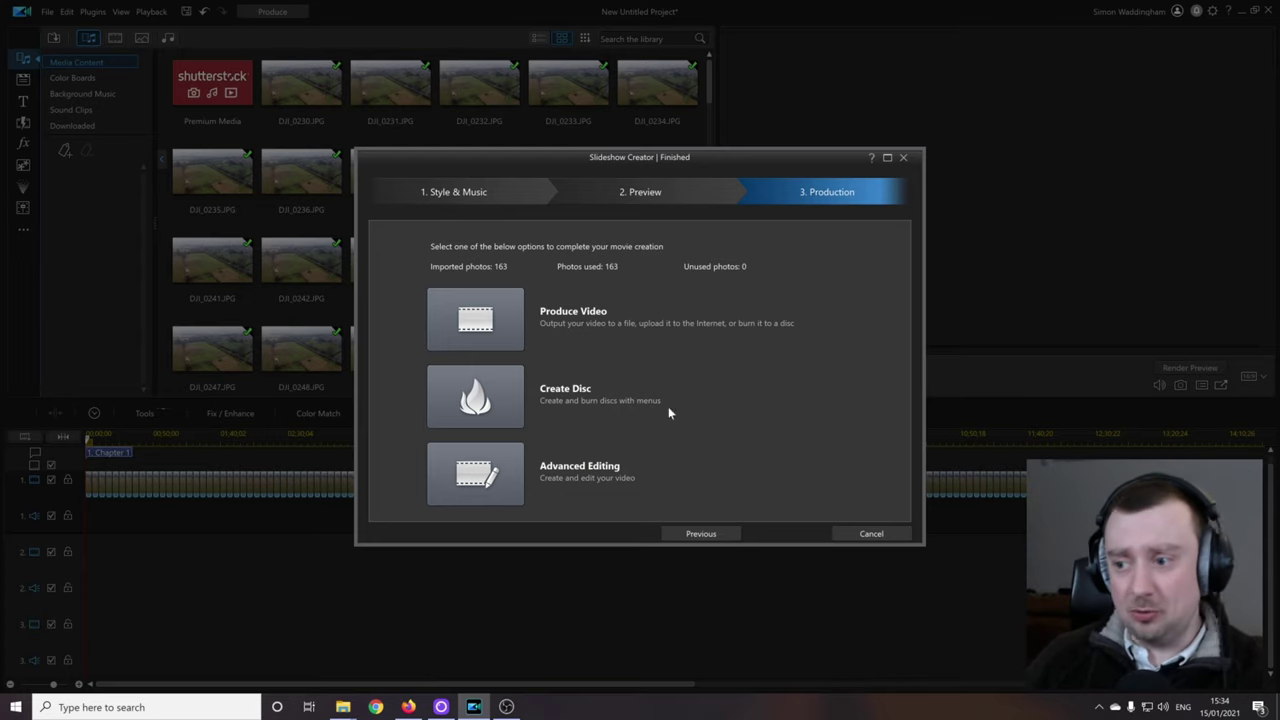
click(488, 320)
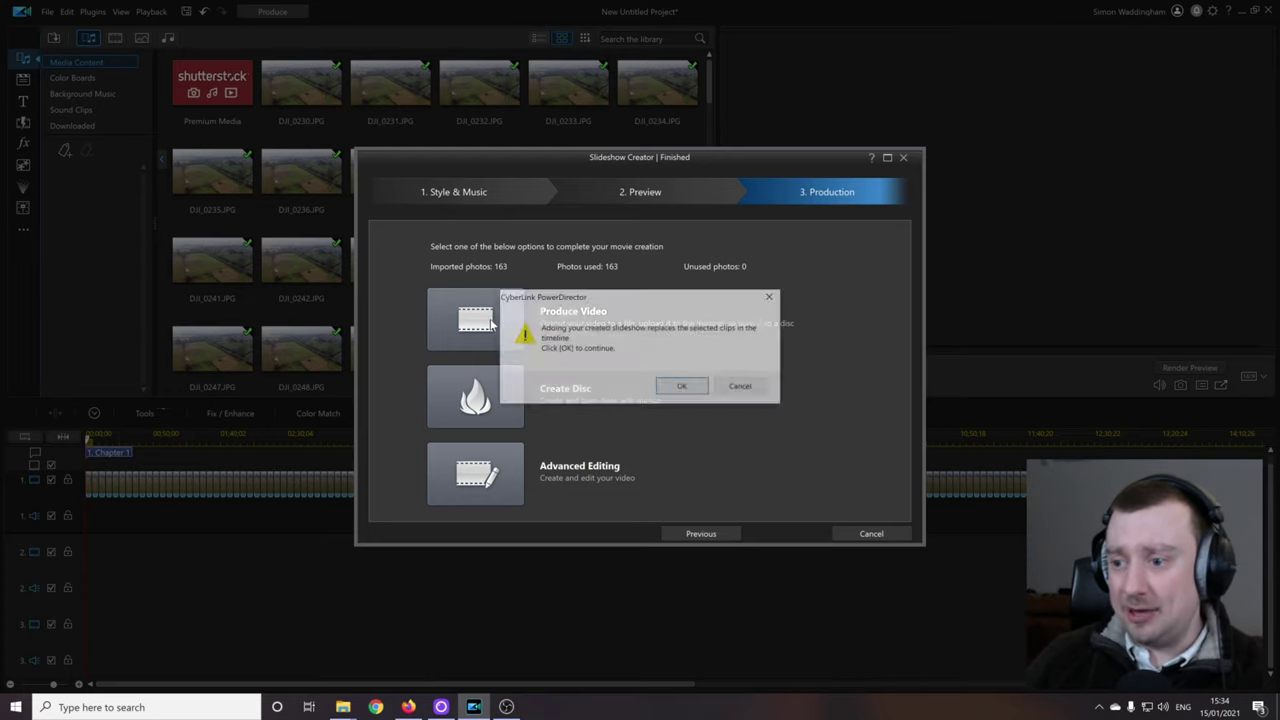
click(686, 386)
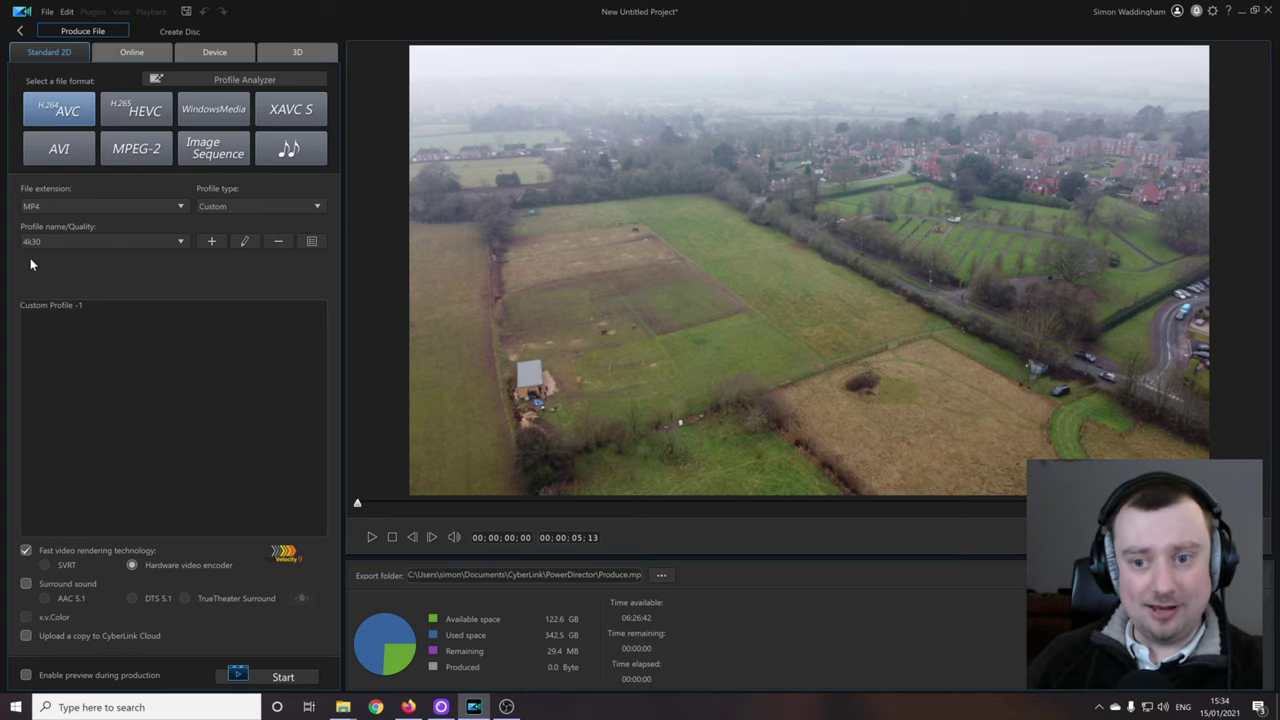
Render the slideshow as Produce.mp4 to the Desktop
click(668, 574)
click(382, 325)
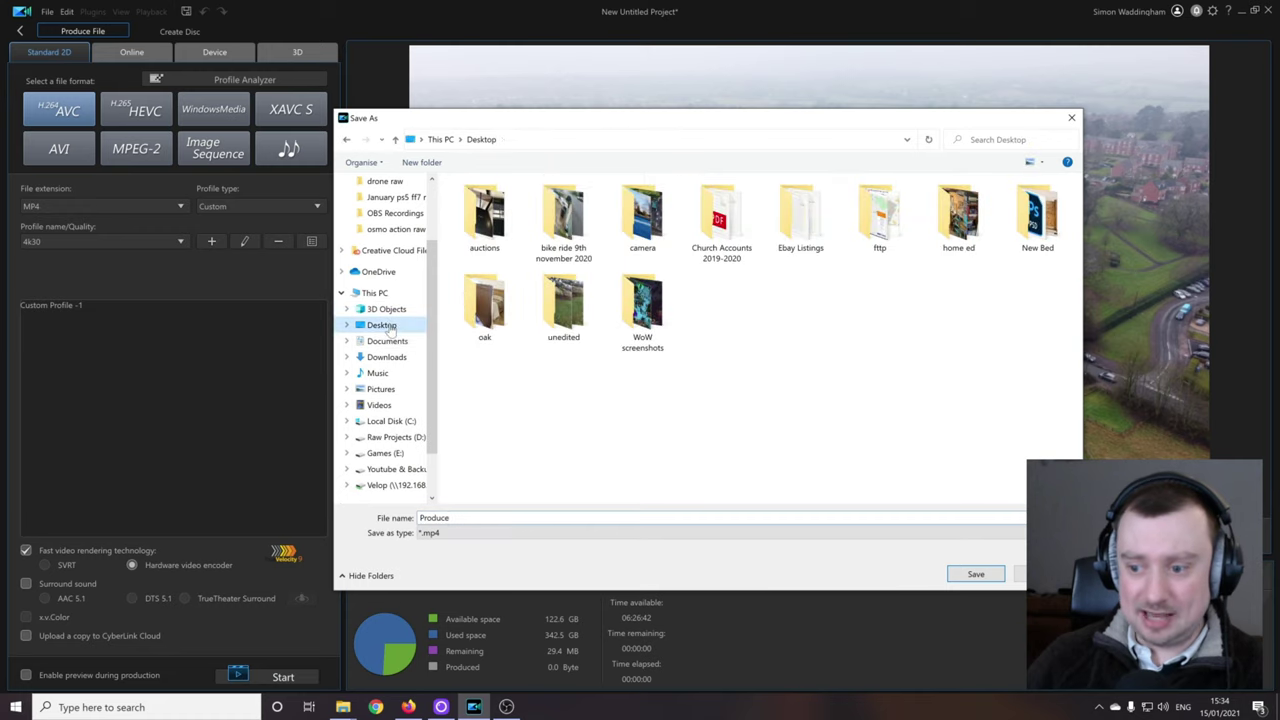
click(962, 576)
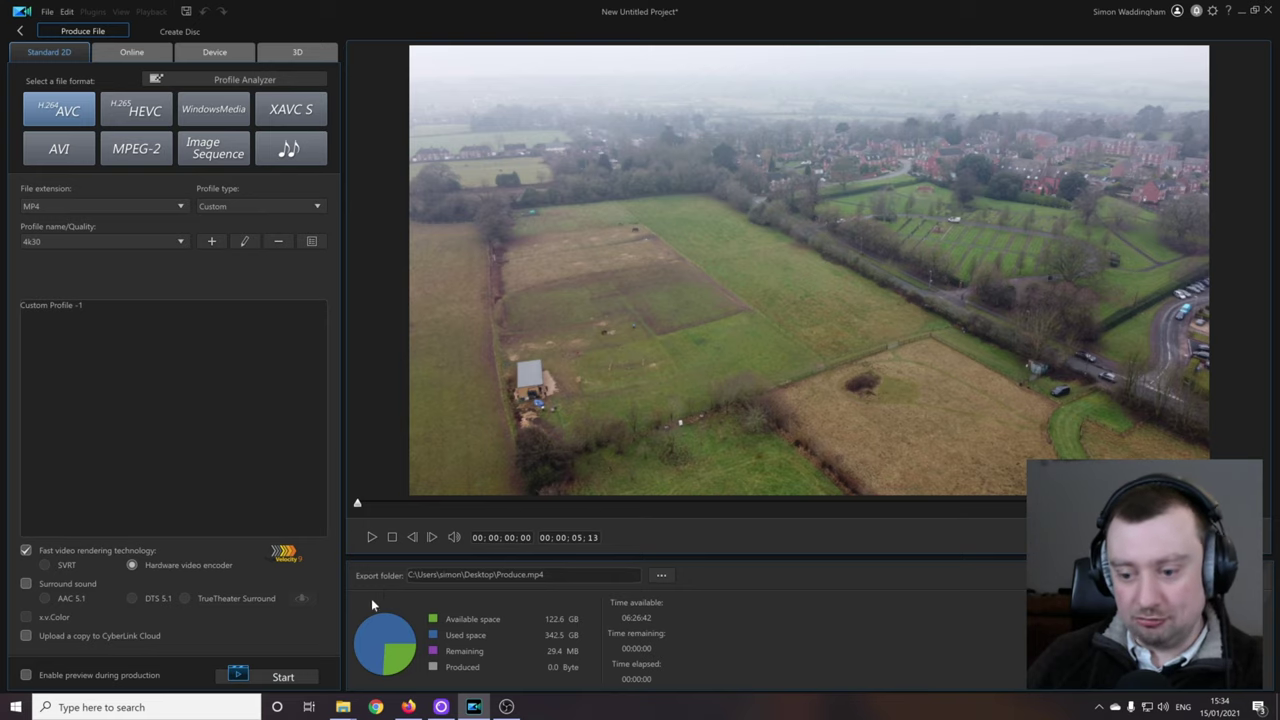
click(283, 677)
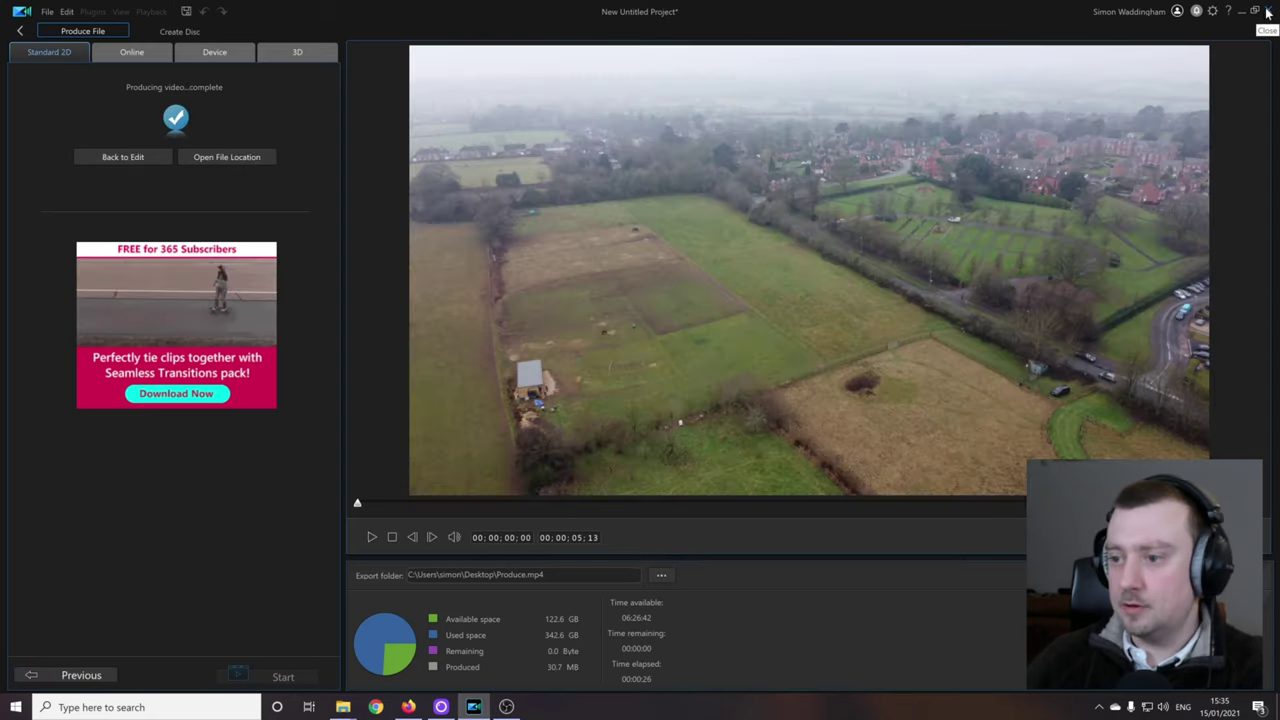
Back in the editor, delete the slideshow clip from the timeline and all photos from the library
click(118, 163)
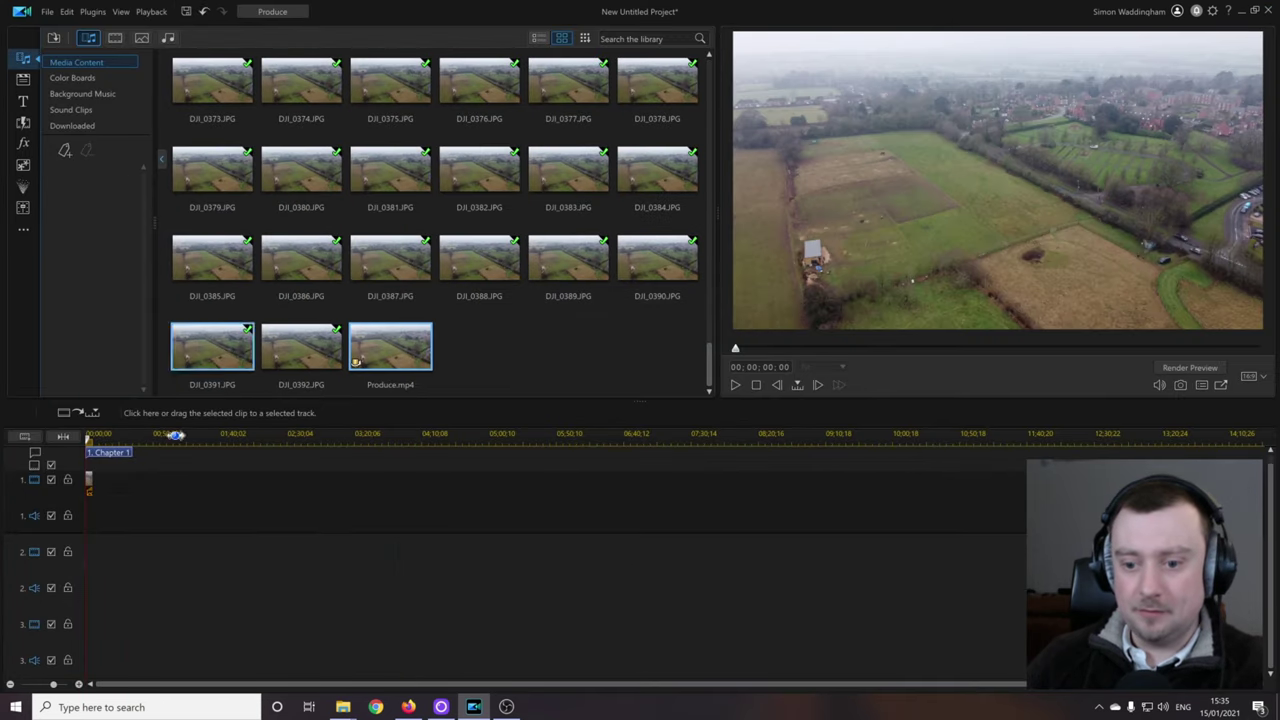
click(92, 482)
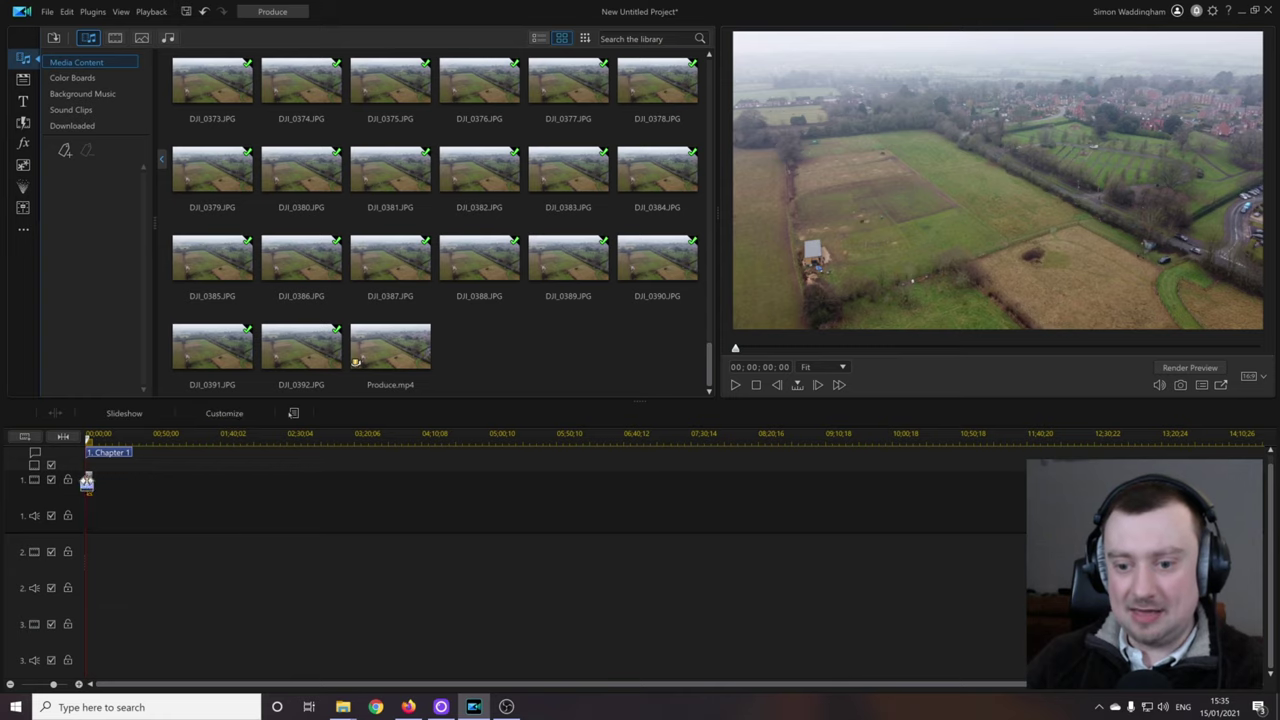
key(Delete)
click(300, 345)
key(ctrl+a)
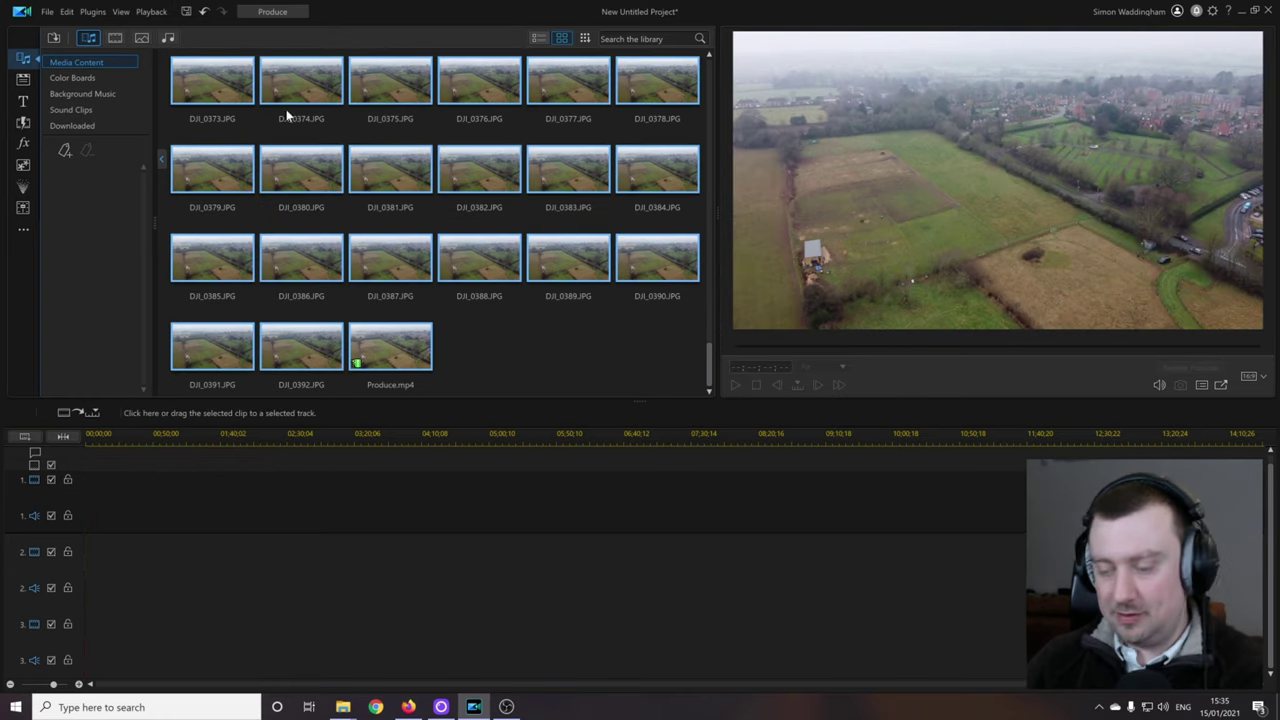
key(Delete)
Import Produce.mp4 from the Desktop and place it at the start of video track 1
click(53, 37)
click(100, 51)
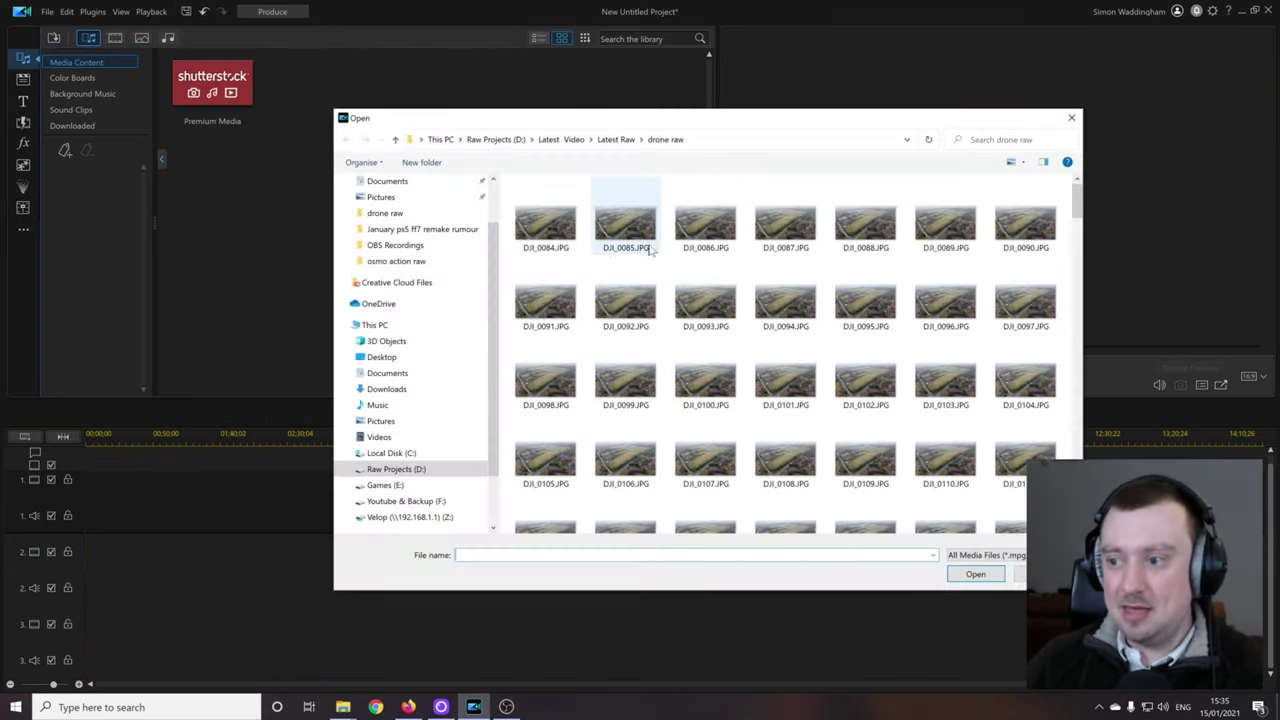
click(423, 358)
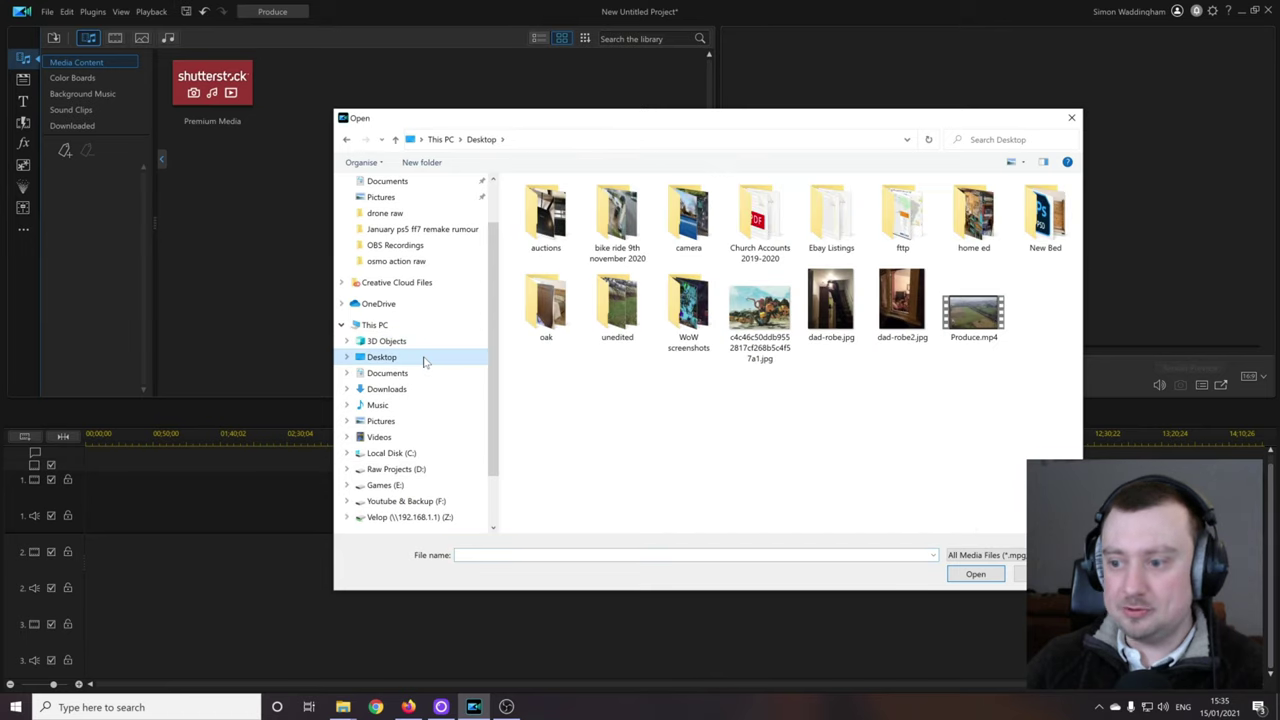
double_click(1000, 313)
drag(282, 75, 60, 498)
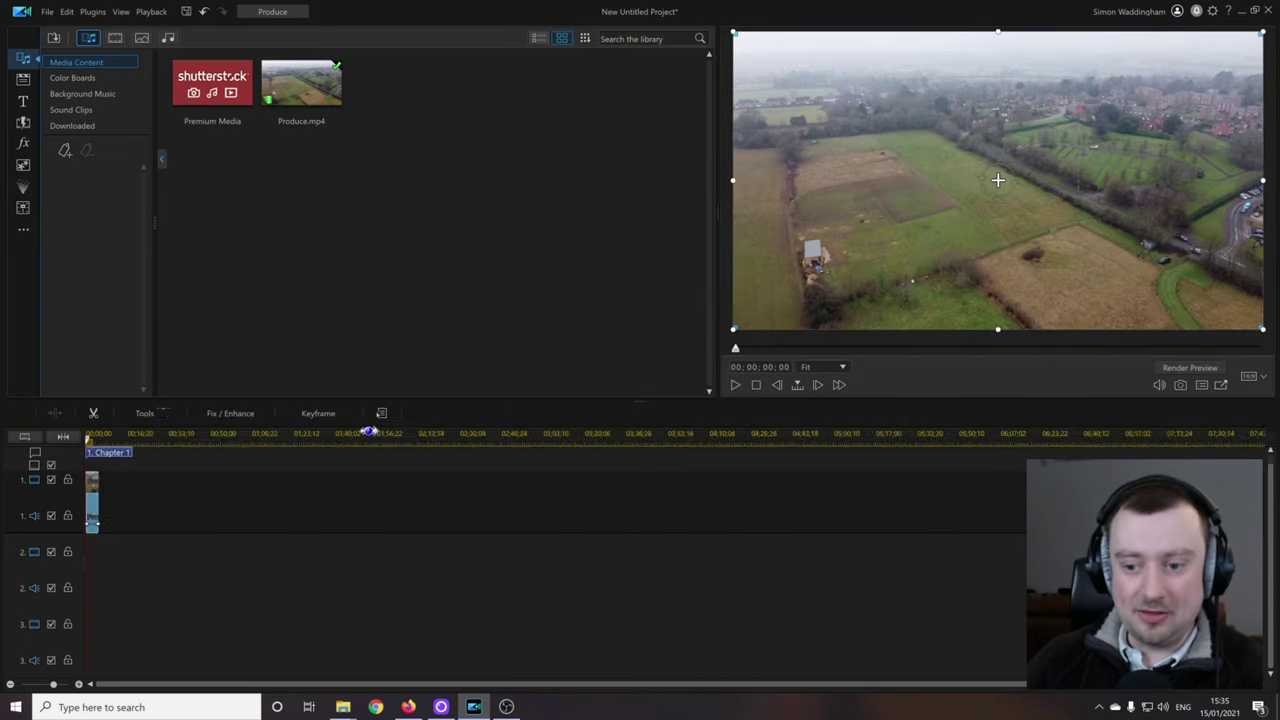
drag(296, 437, 490, 466)
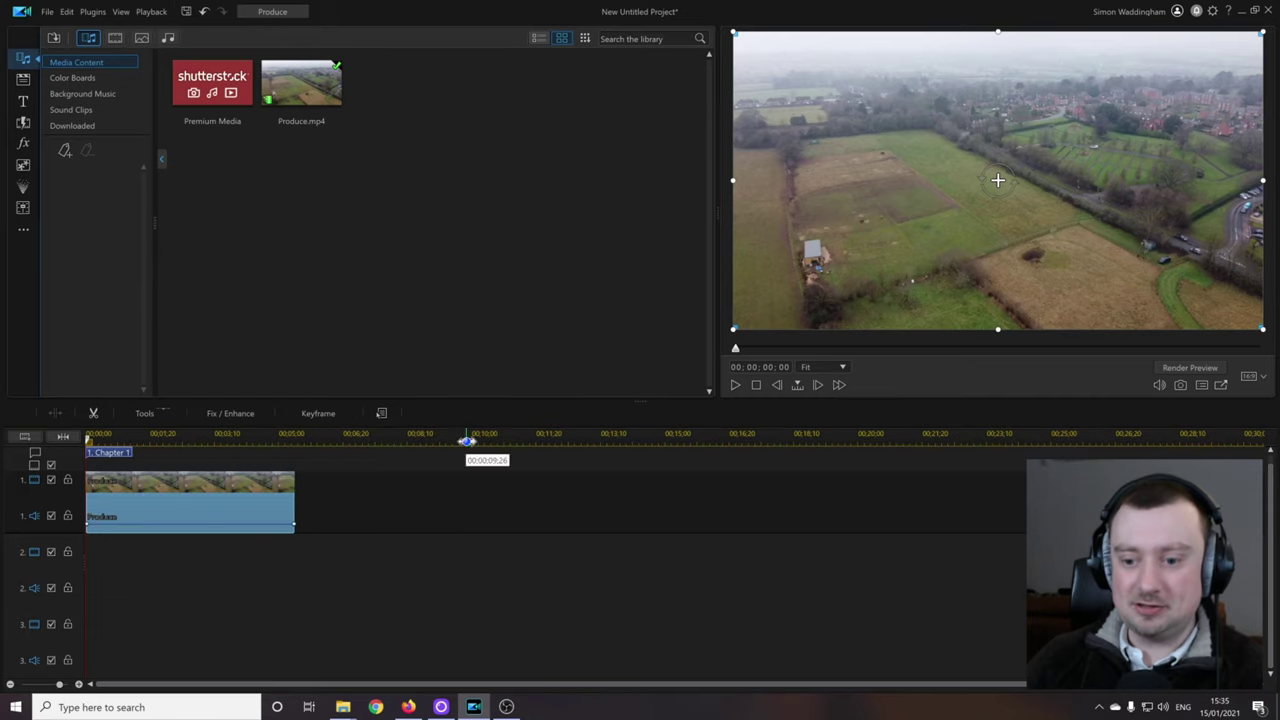
click(739, 386)
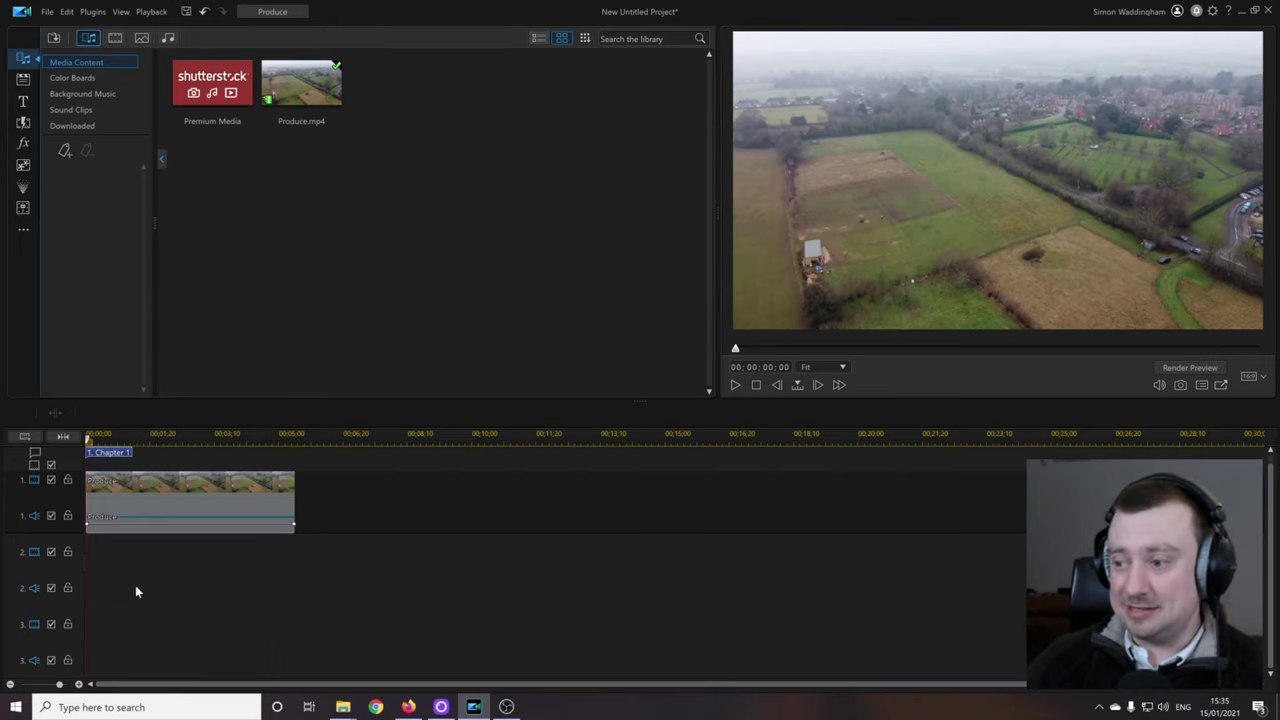
click(736, 386)
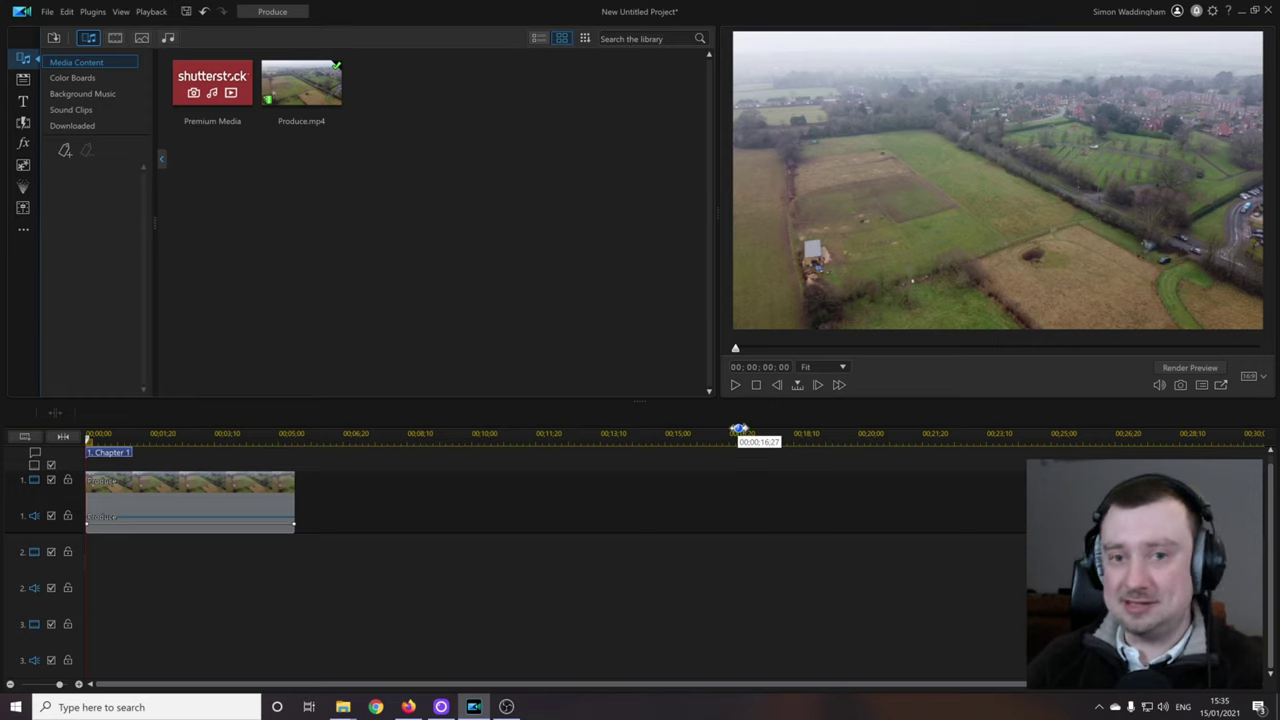
click(734, 385)
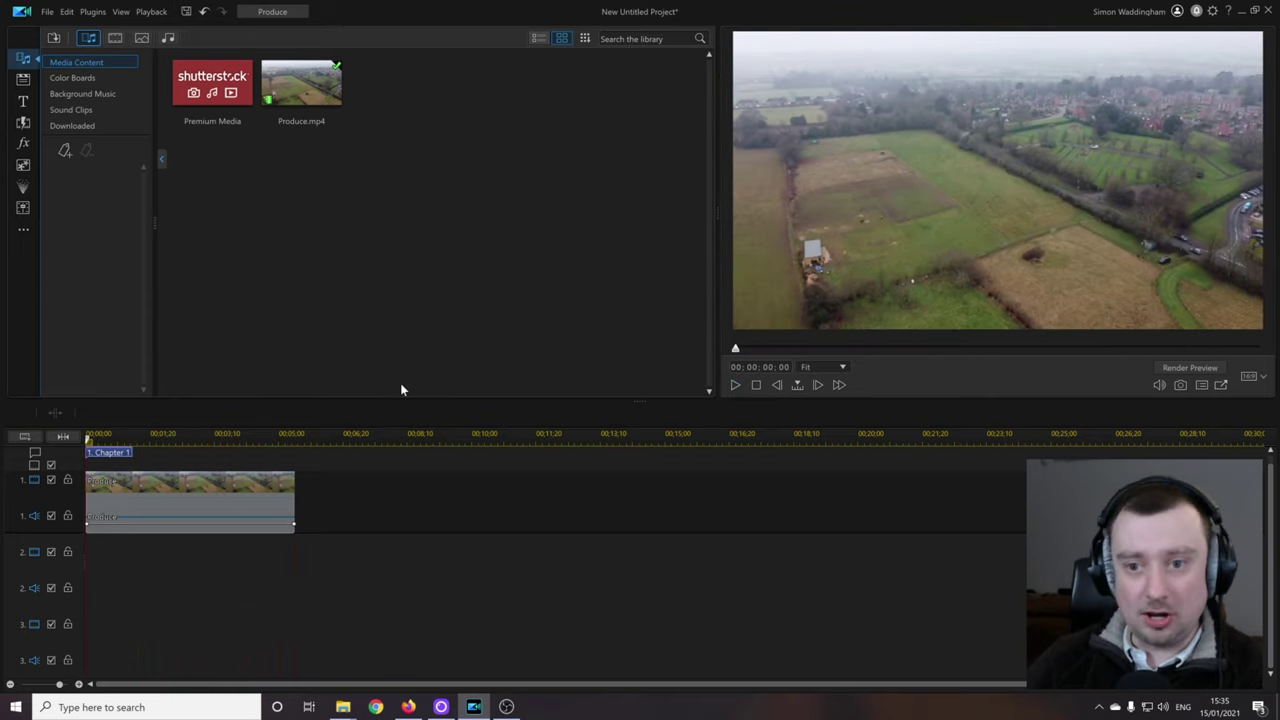
mouse_move(190, 490)
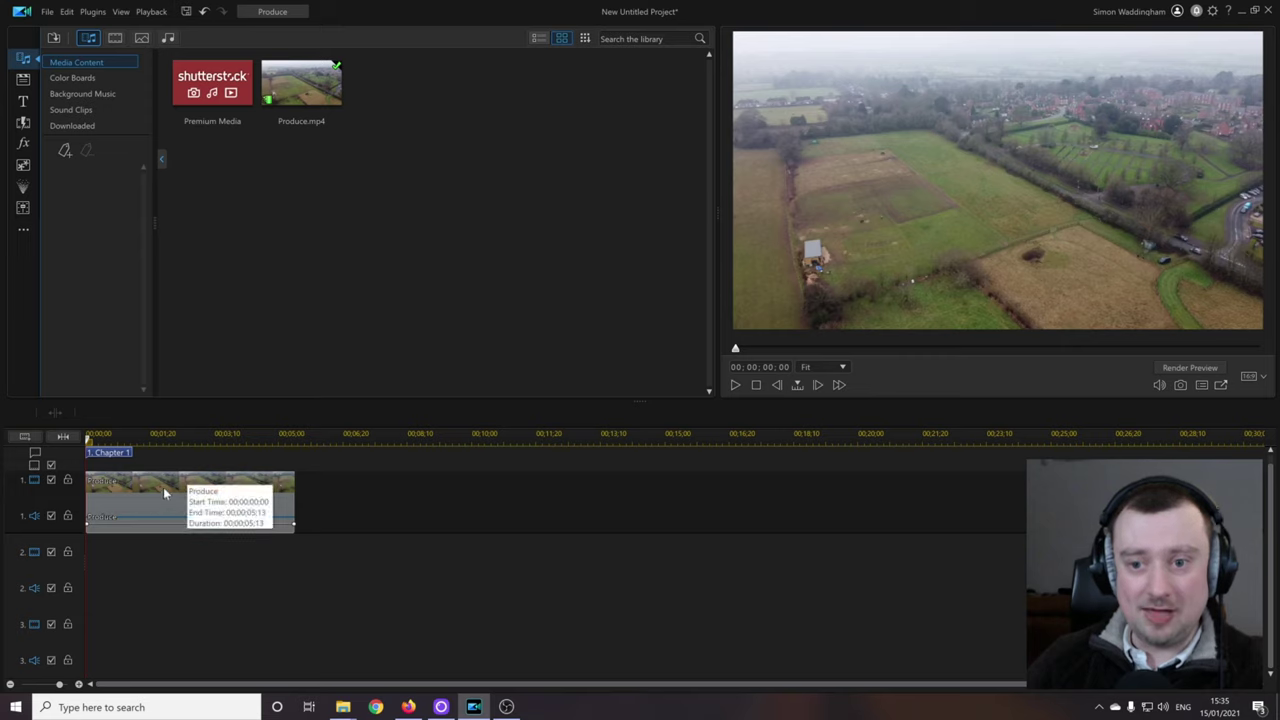
click(168, 482)
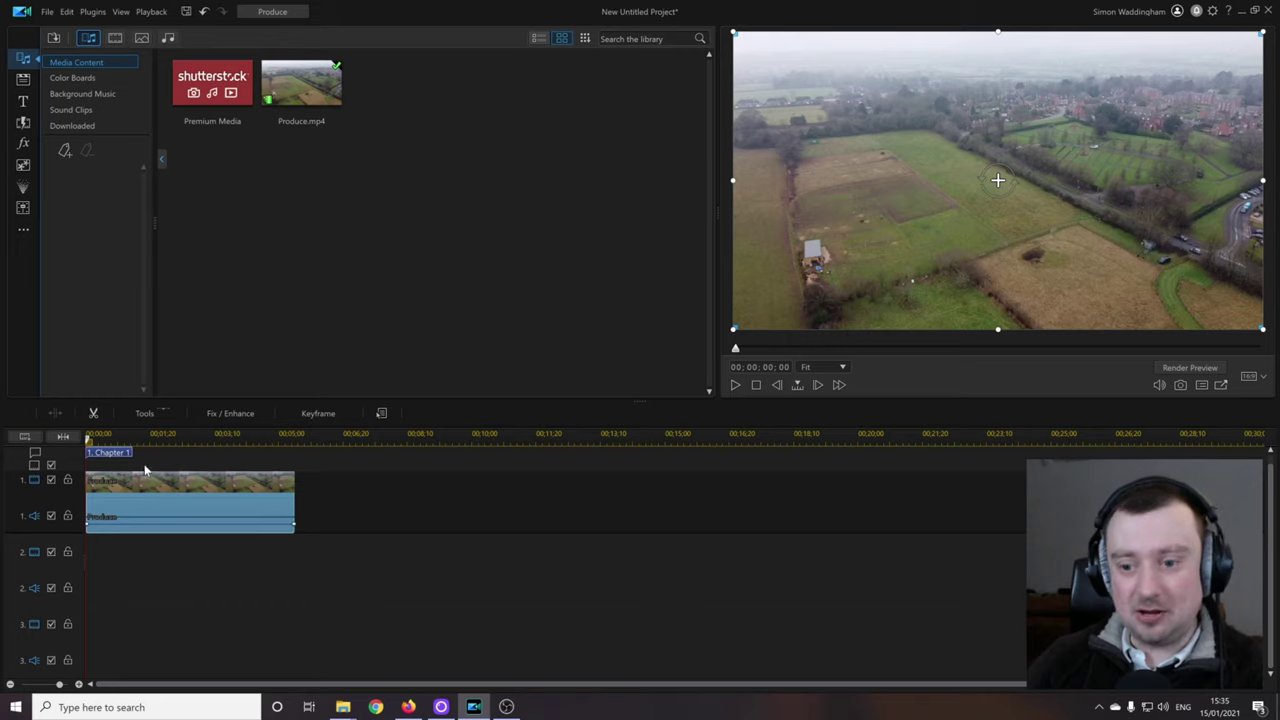
Turn on video stabilization for the Produce clip in Fix / Enhance
click(243, 416)
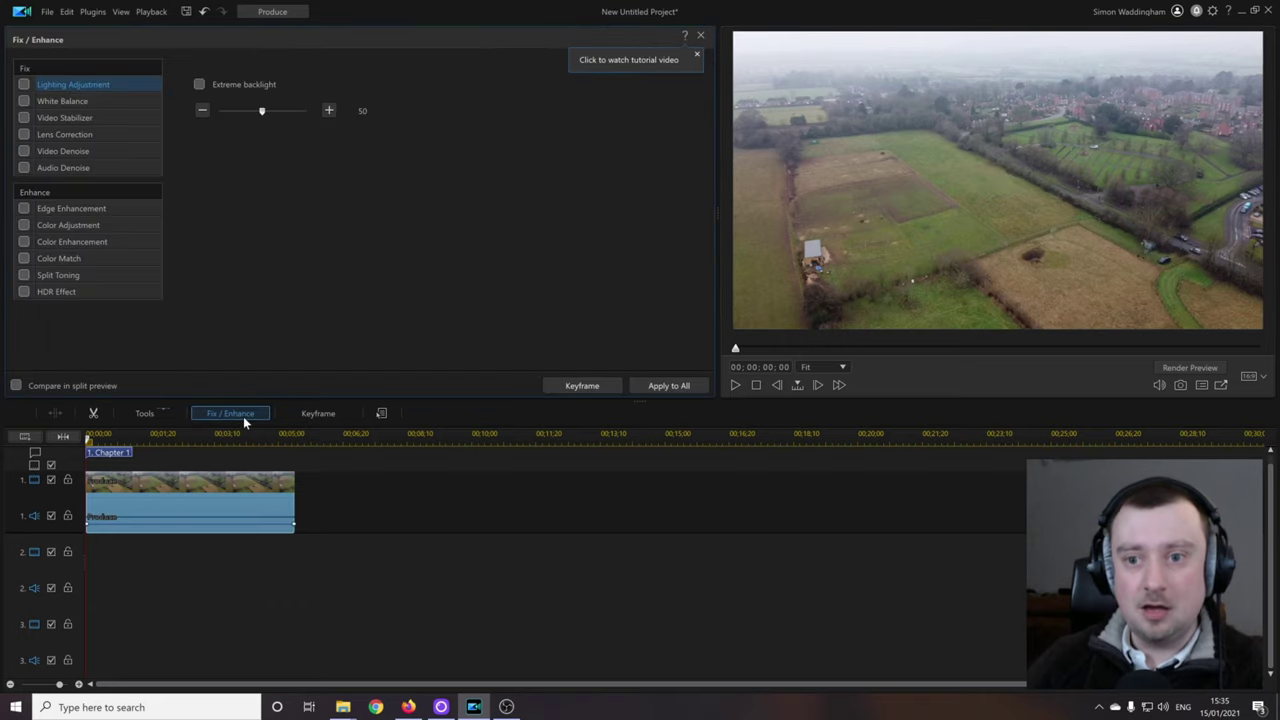
click(58, 117)
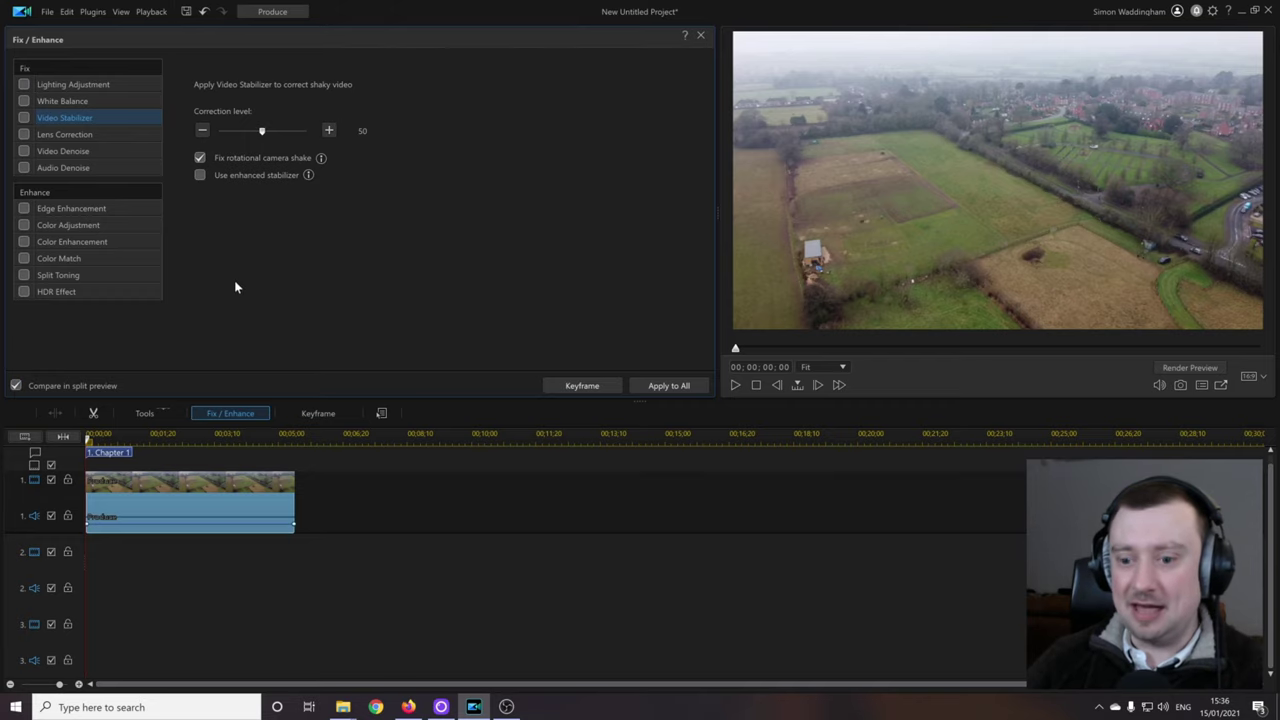
click(738, 384)
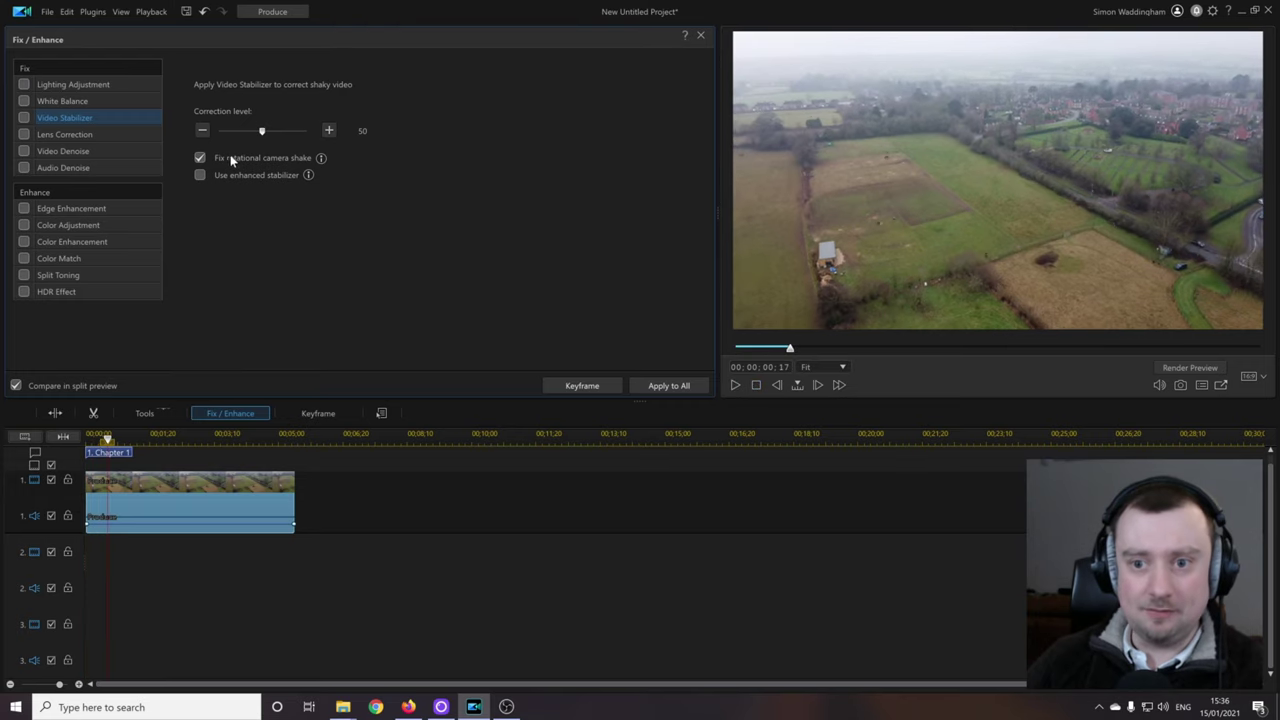
click(23, 118)
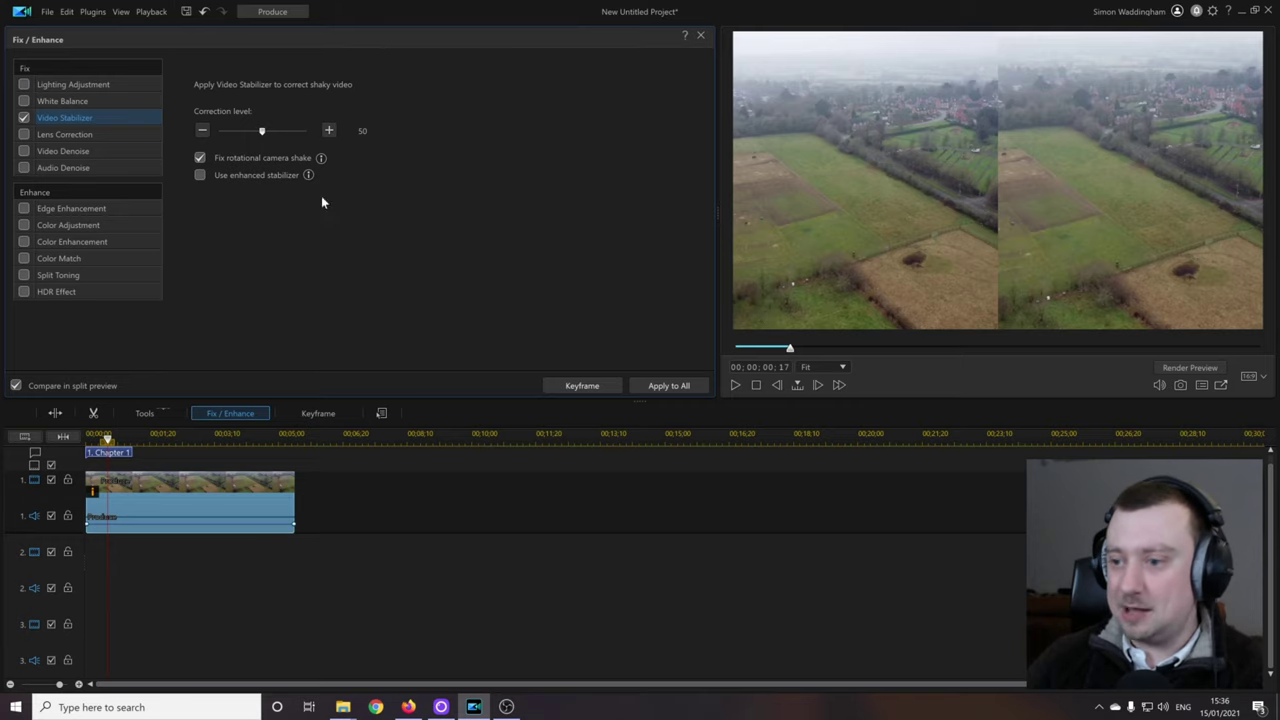
Compare before/after playback, lower correction level from 100 to 75, and close the panel
click(735, 385)
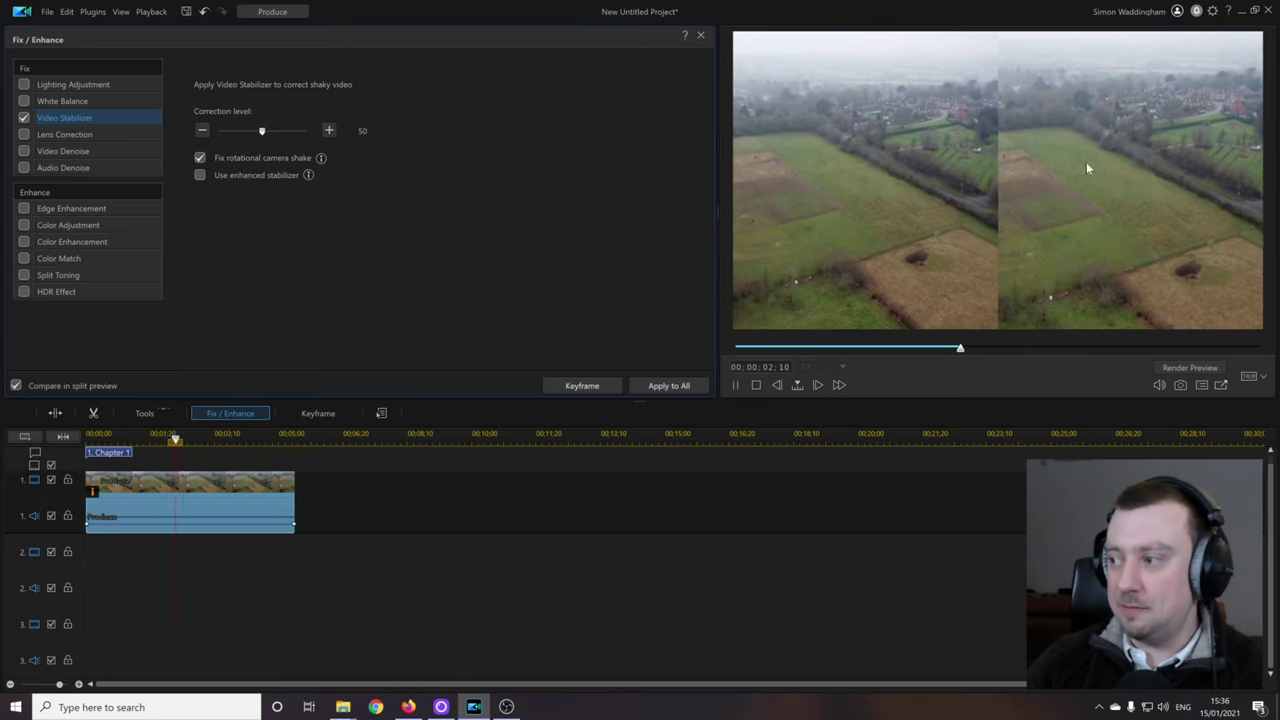
click(736, 385)
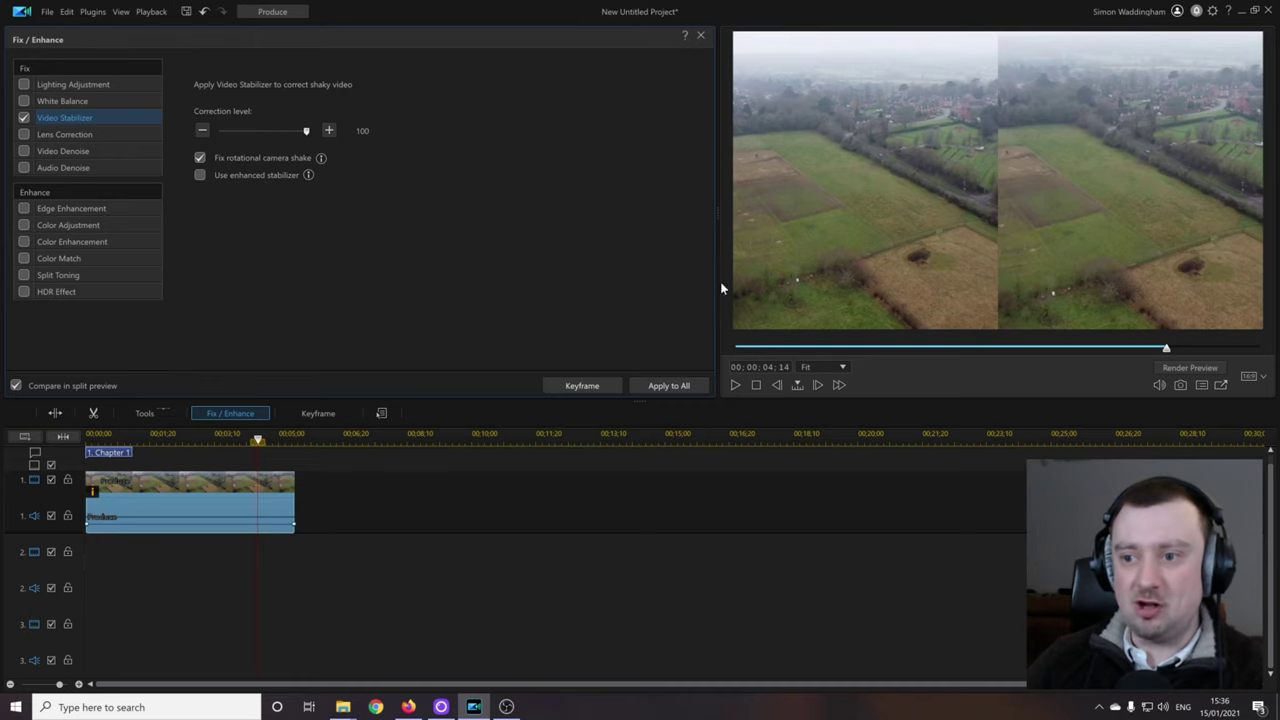
click(90, 438)
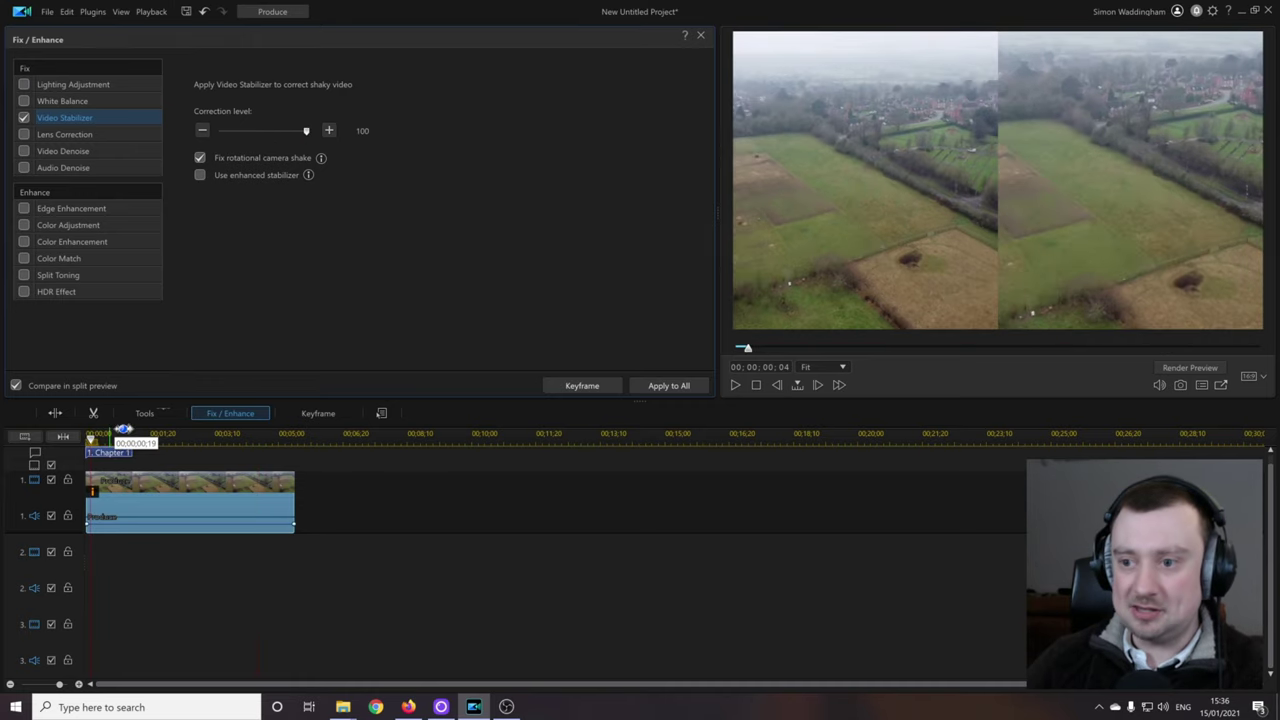
click(736, 385)
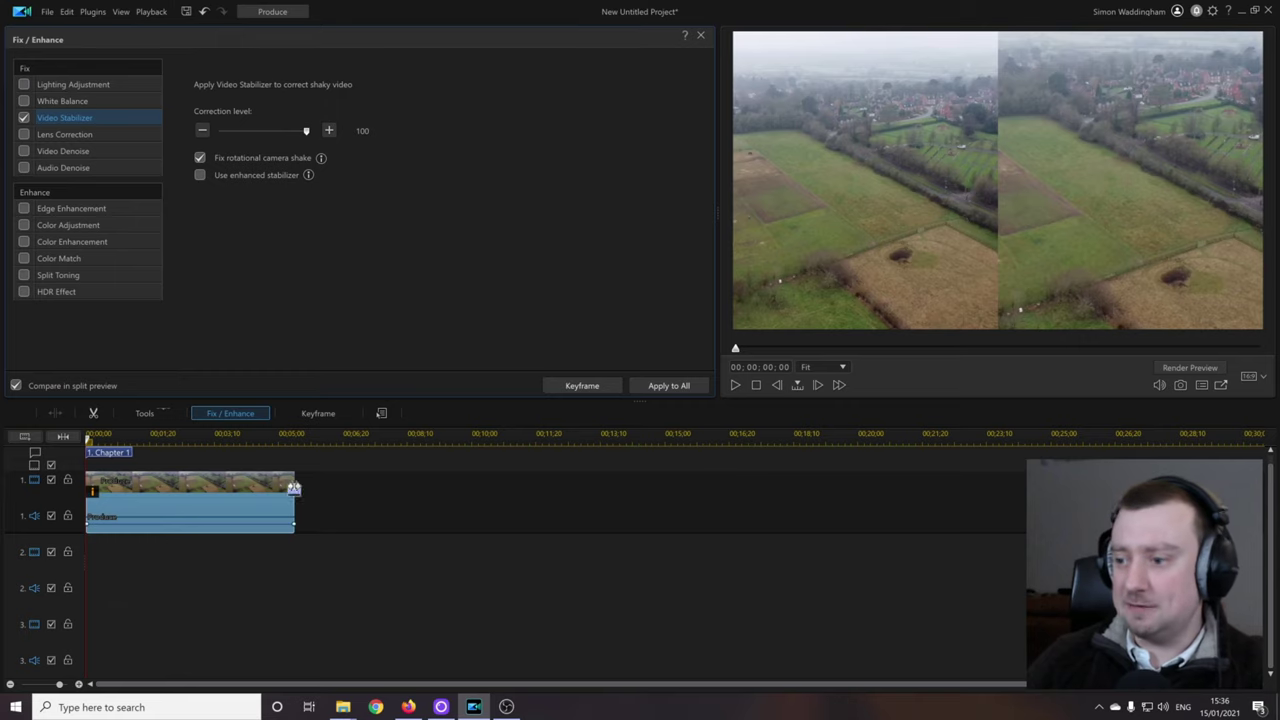
click(736, 387)
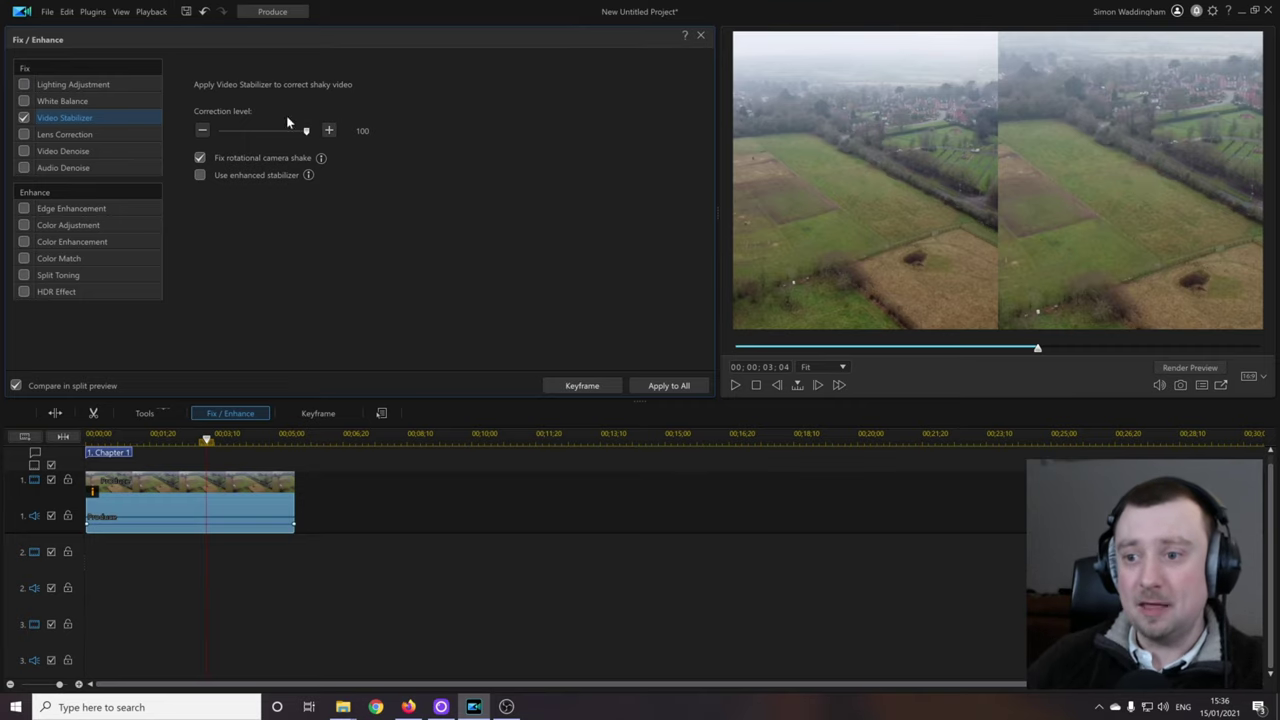
drag(304, 134, 283, 134)
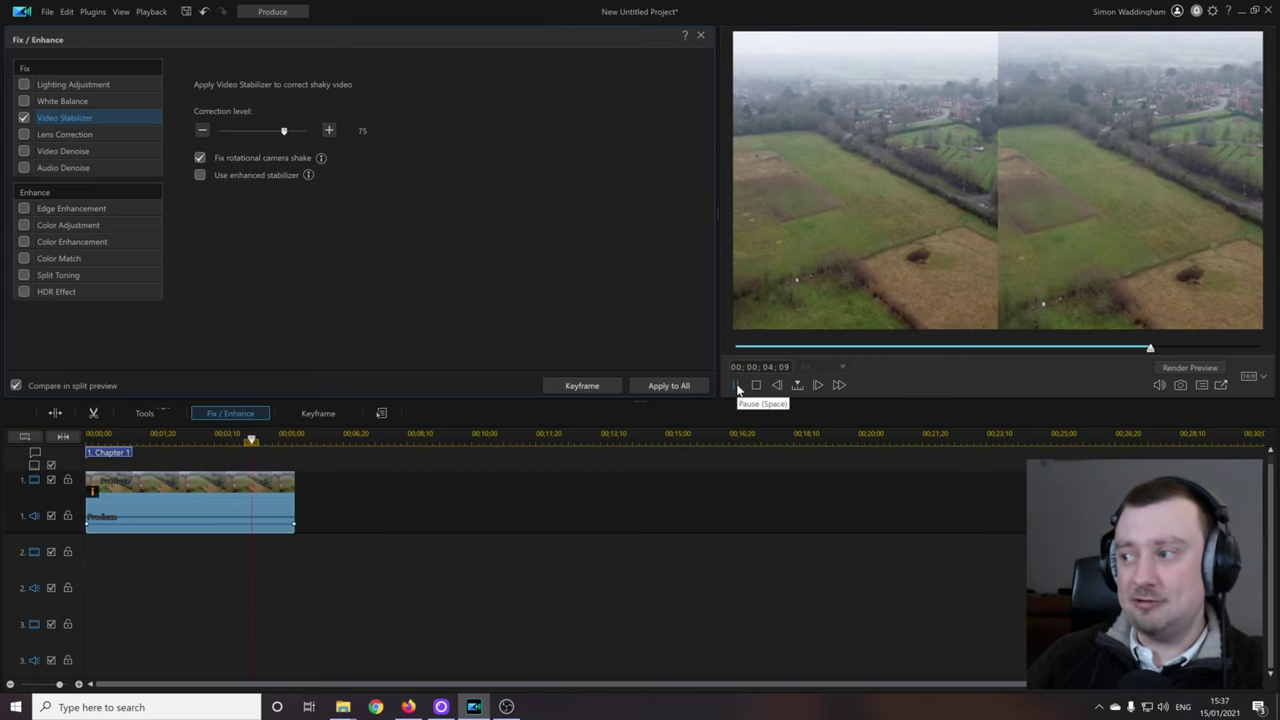
drag(280, 438, 116, 440)
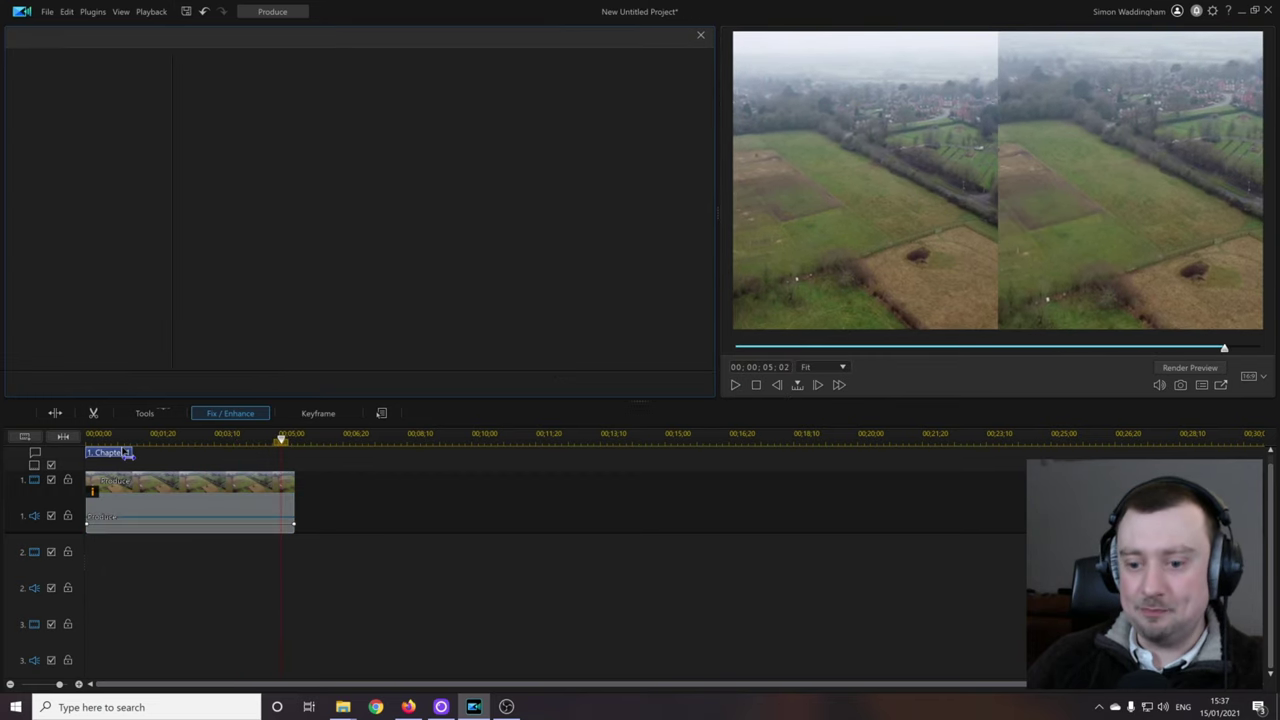
Switch the Produce clip to the enhanced stabilizer at level 75, checking it in split preview
click(100, 490)
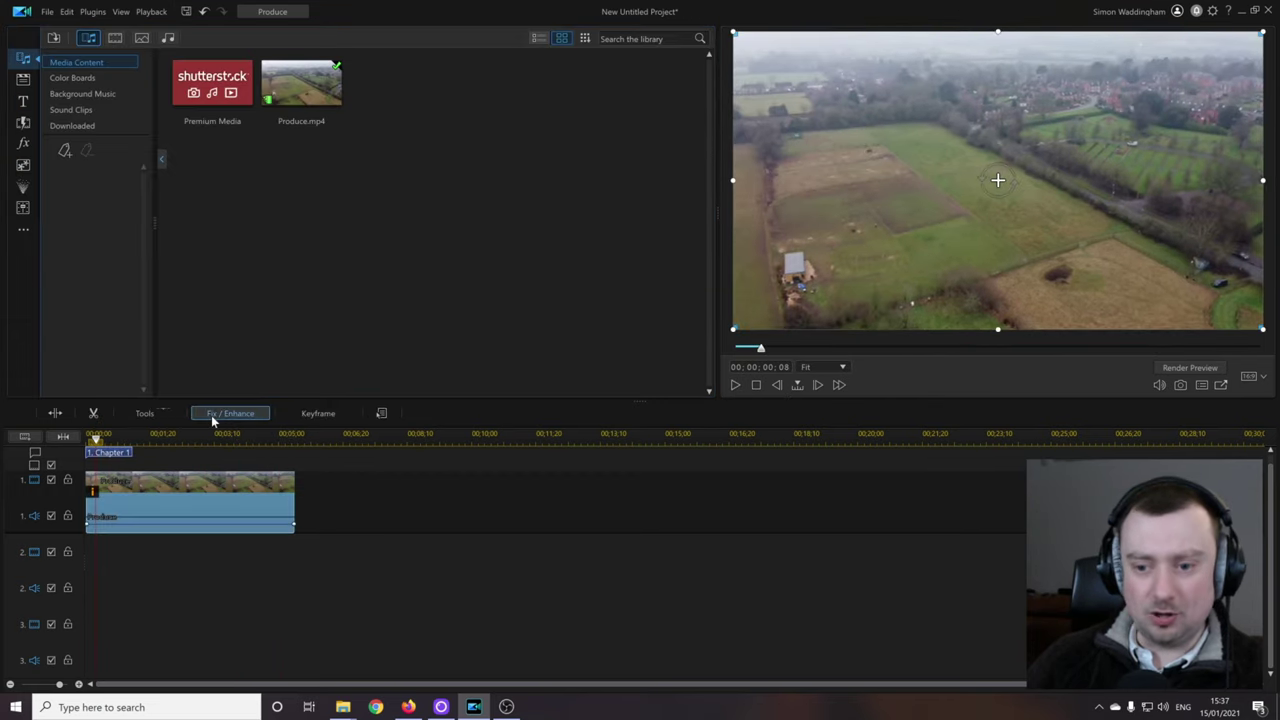
click(229, 411)
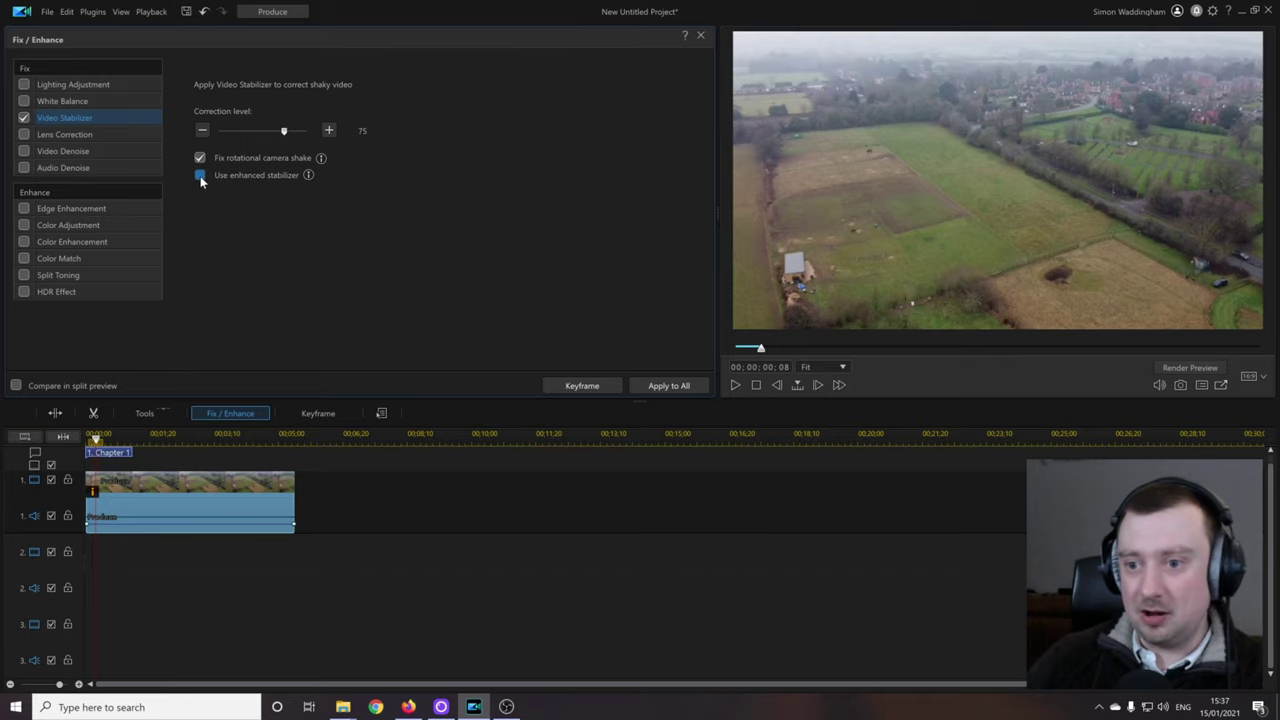
click(16, 386)
click(736, 386)
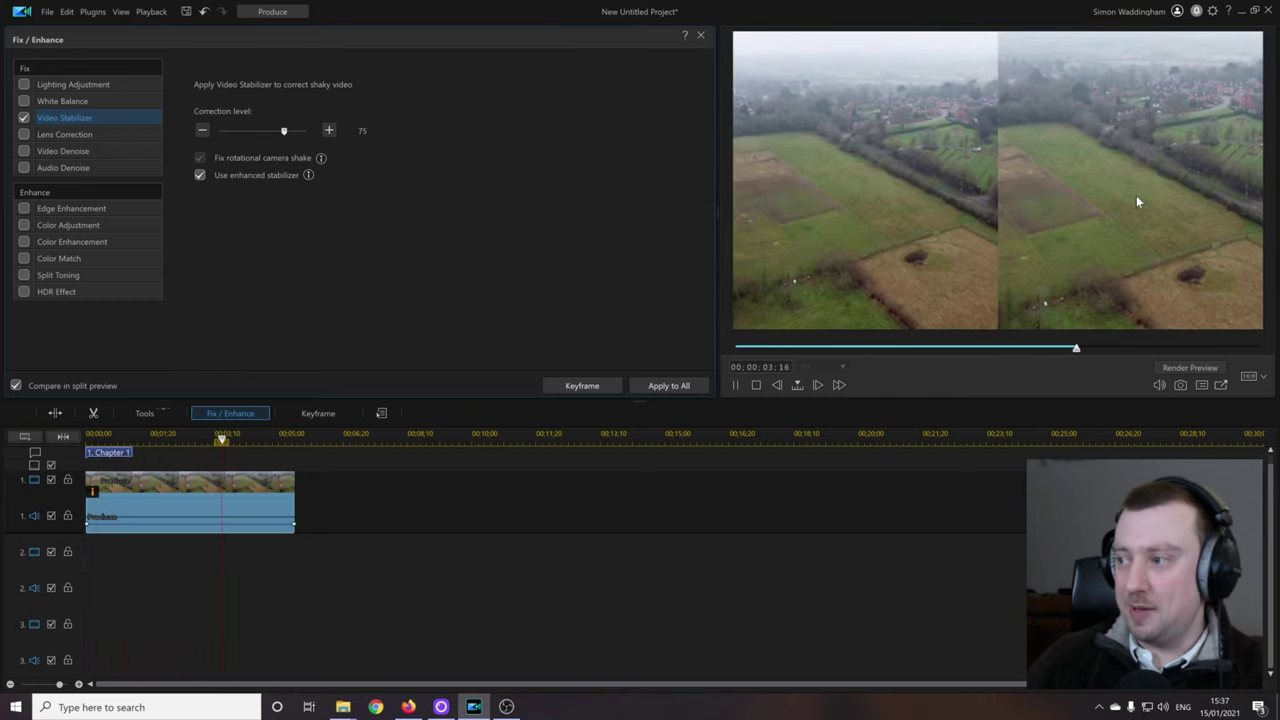
click(736, 385)
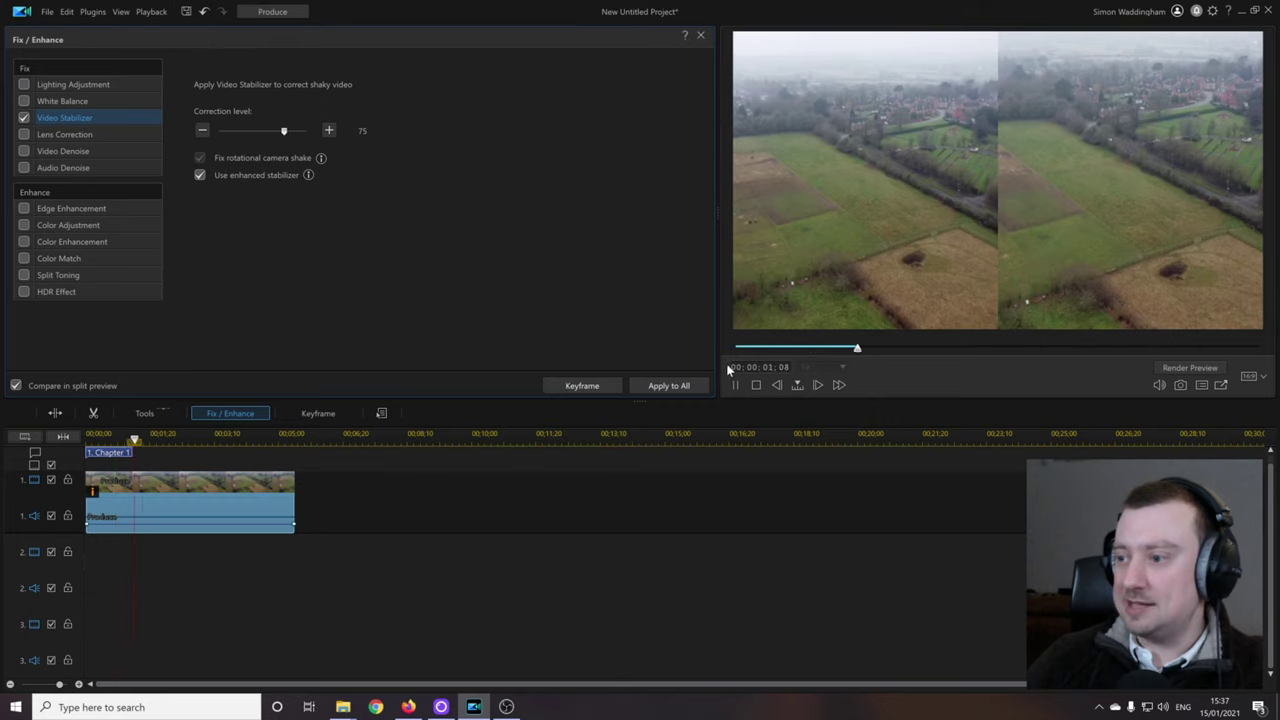
click(740, 388)
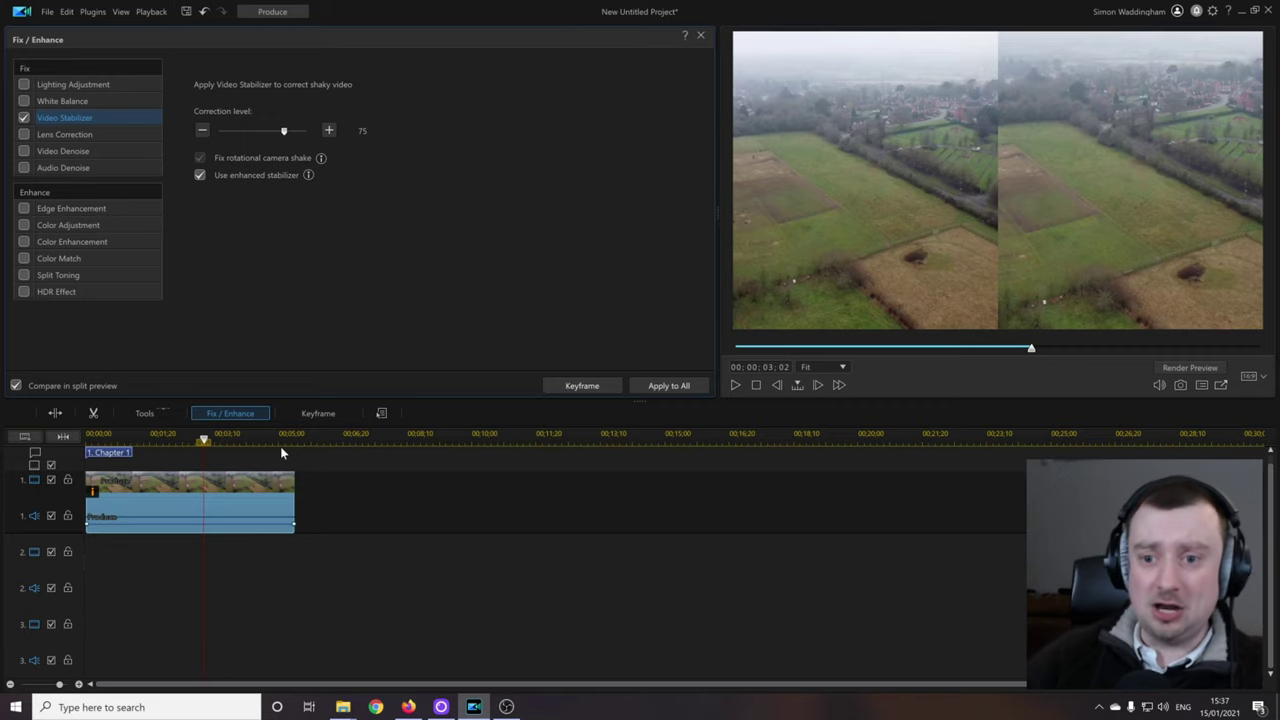
click(260, 586)
click(245, 492)
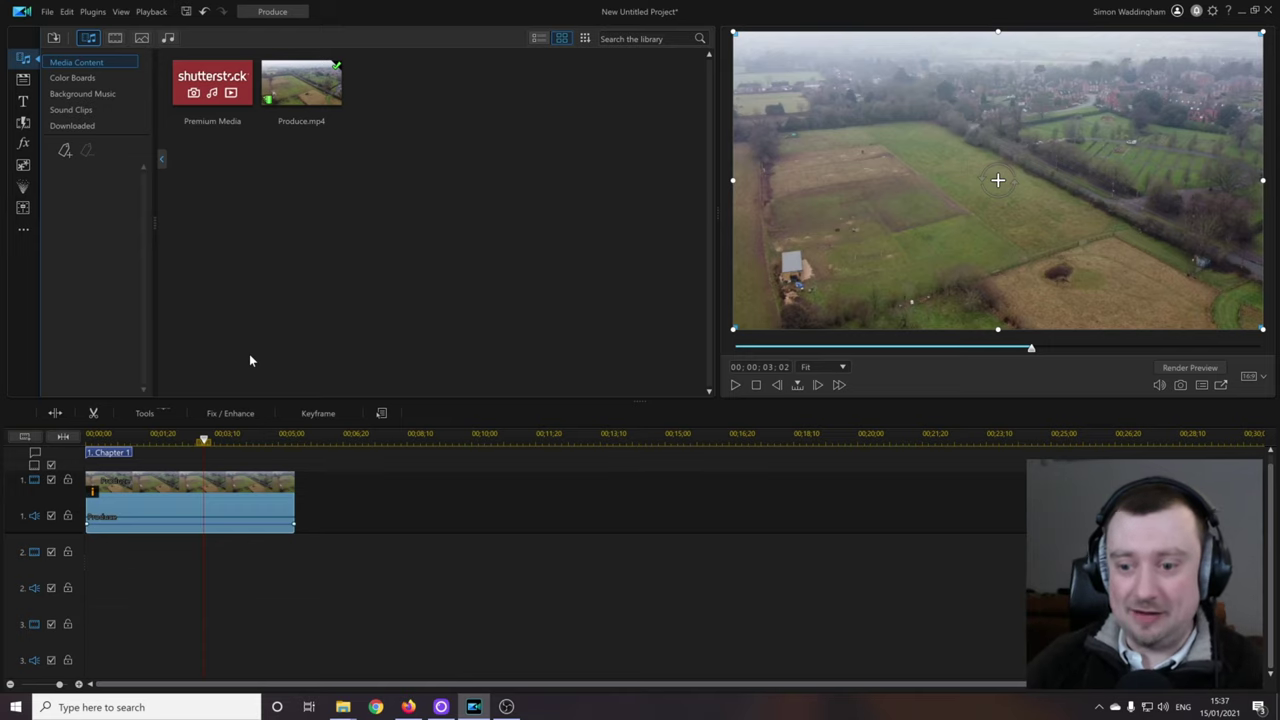
Drag Color Pop 10 from Effect Room's Color LUT > Color Pop onto the drone clip
click(24, 145)
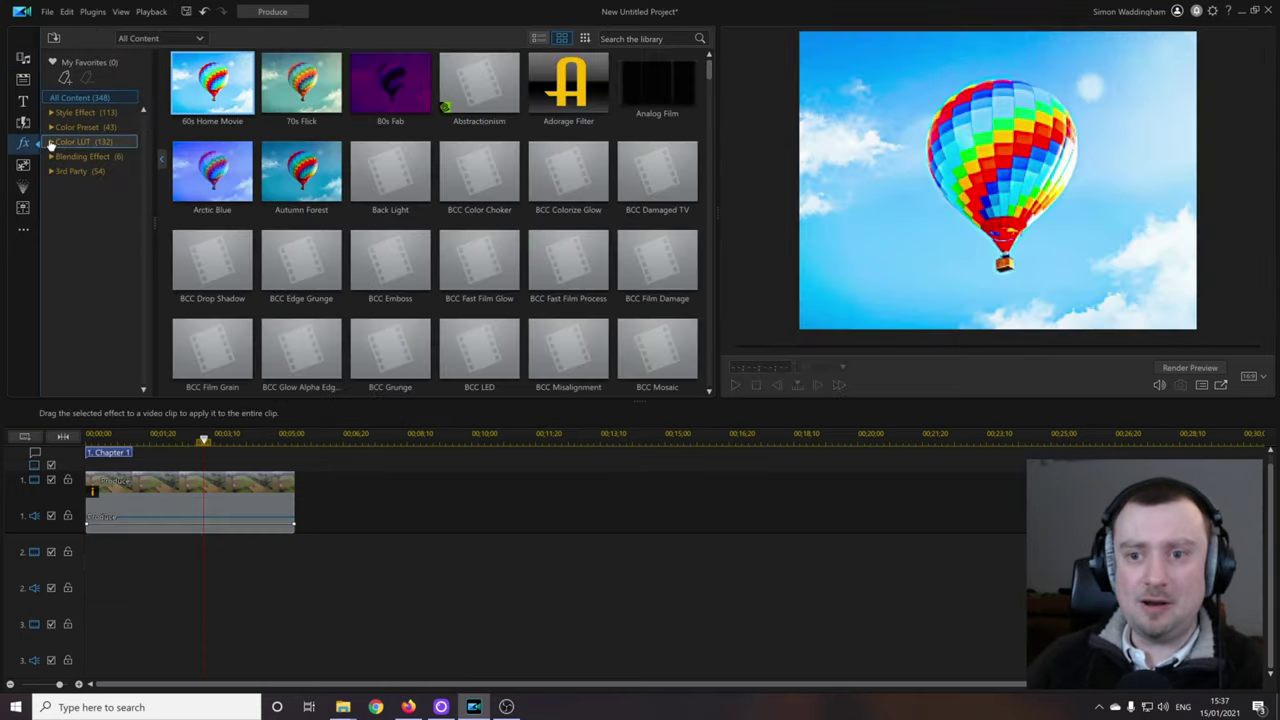
click(75, 141)
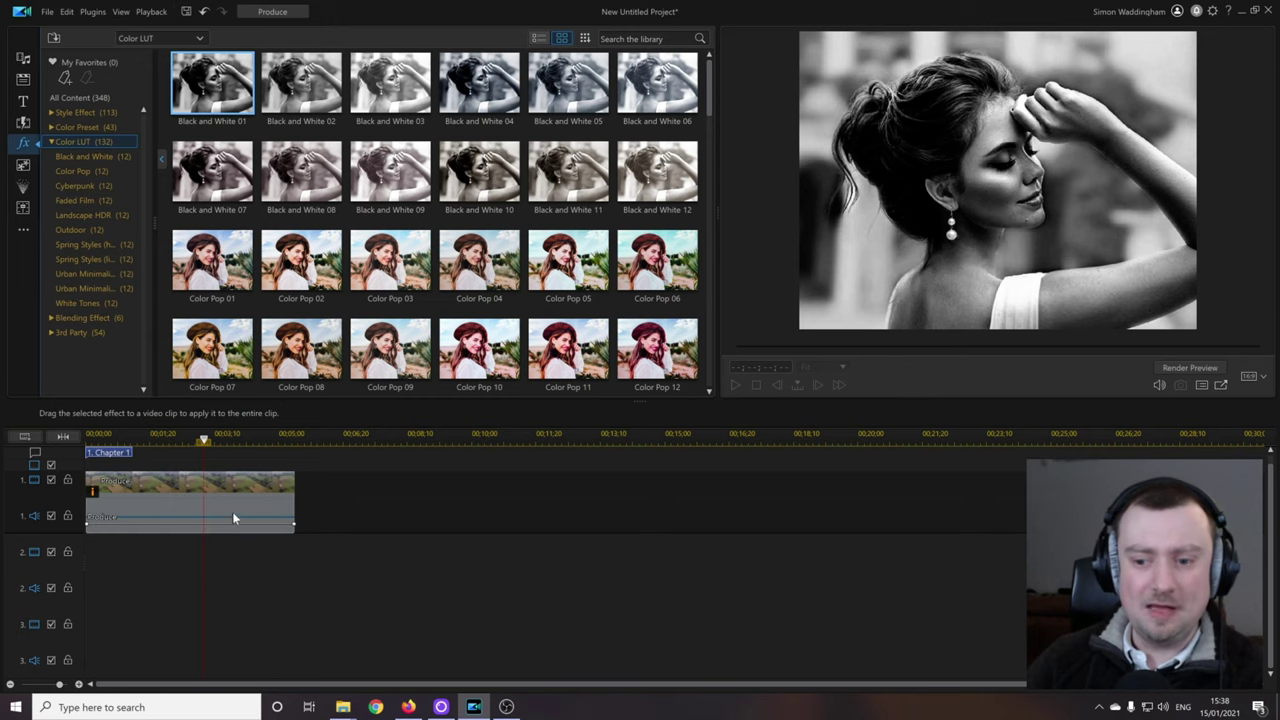
click(75, 171)
drag(479, 172, 97, 490)
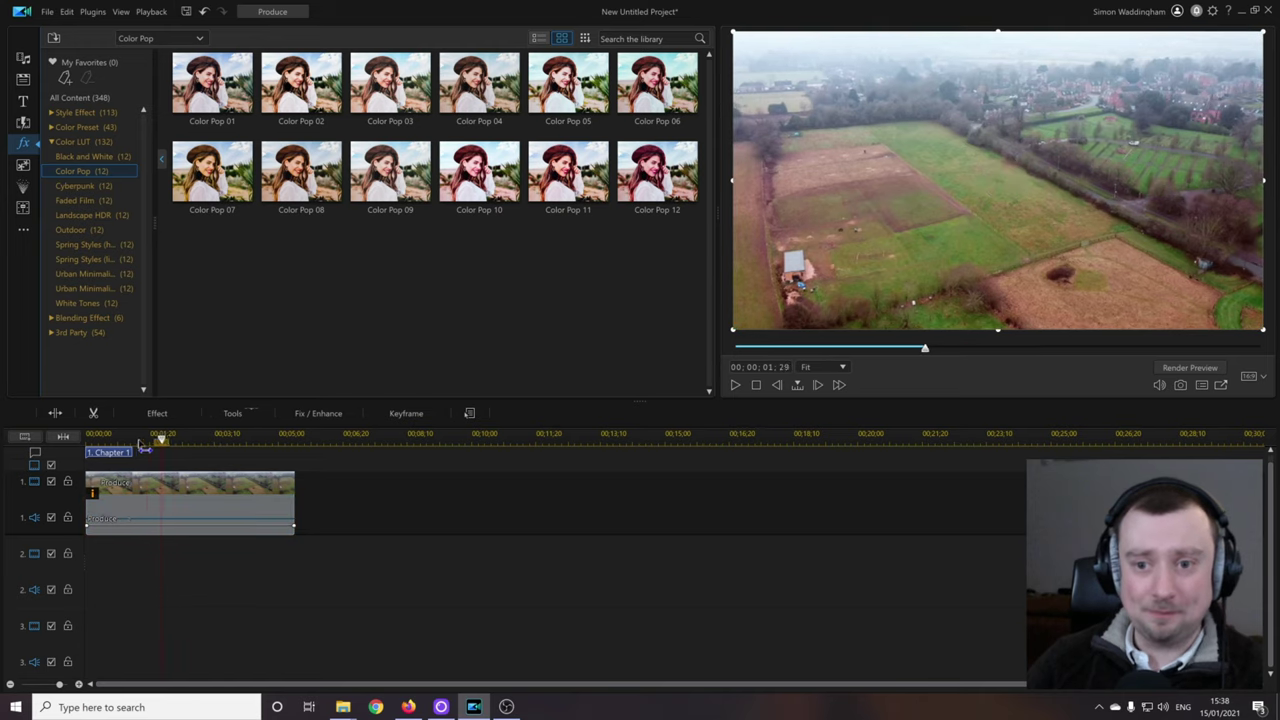
drag(203, 440, 136, 440)
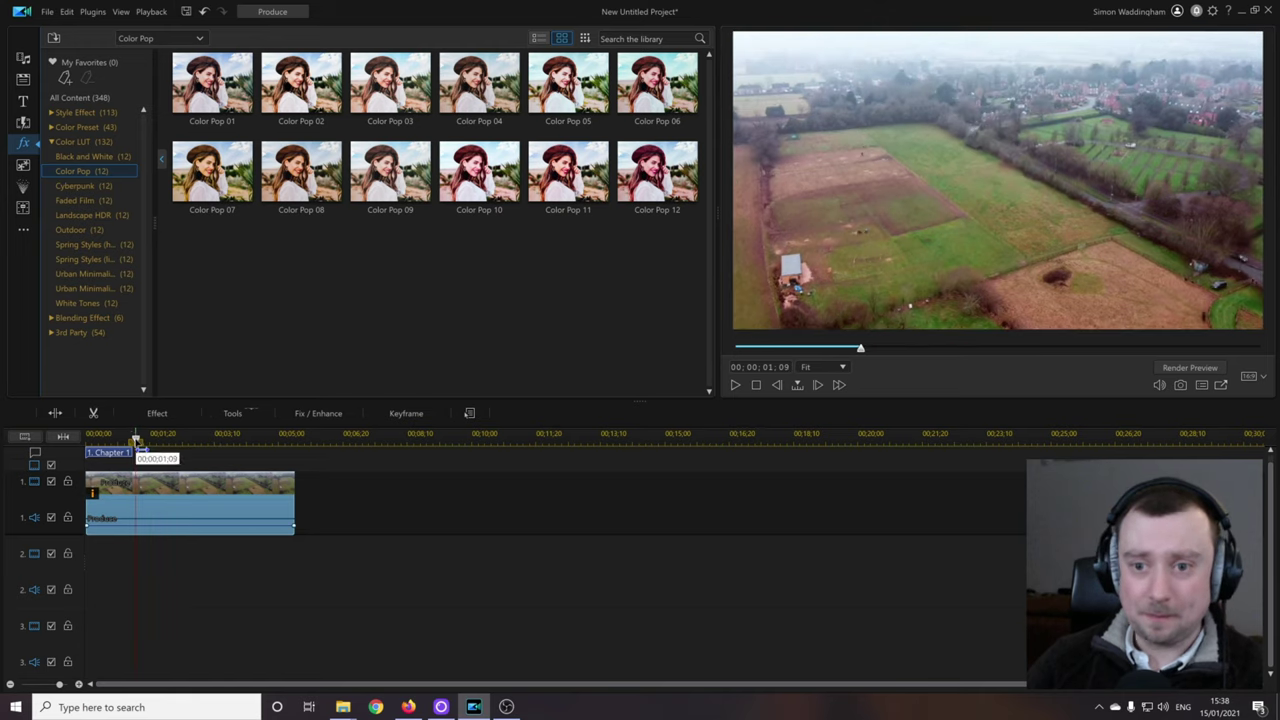
Turn on Color Enhancement (50) for the clip in Fix / Enhance
click(316, 412)
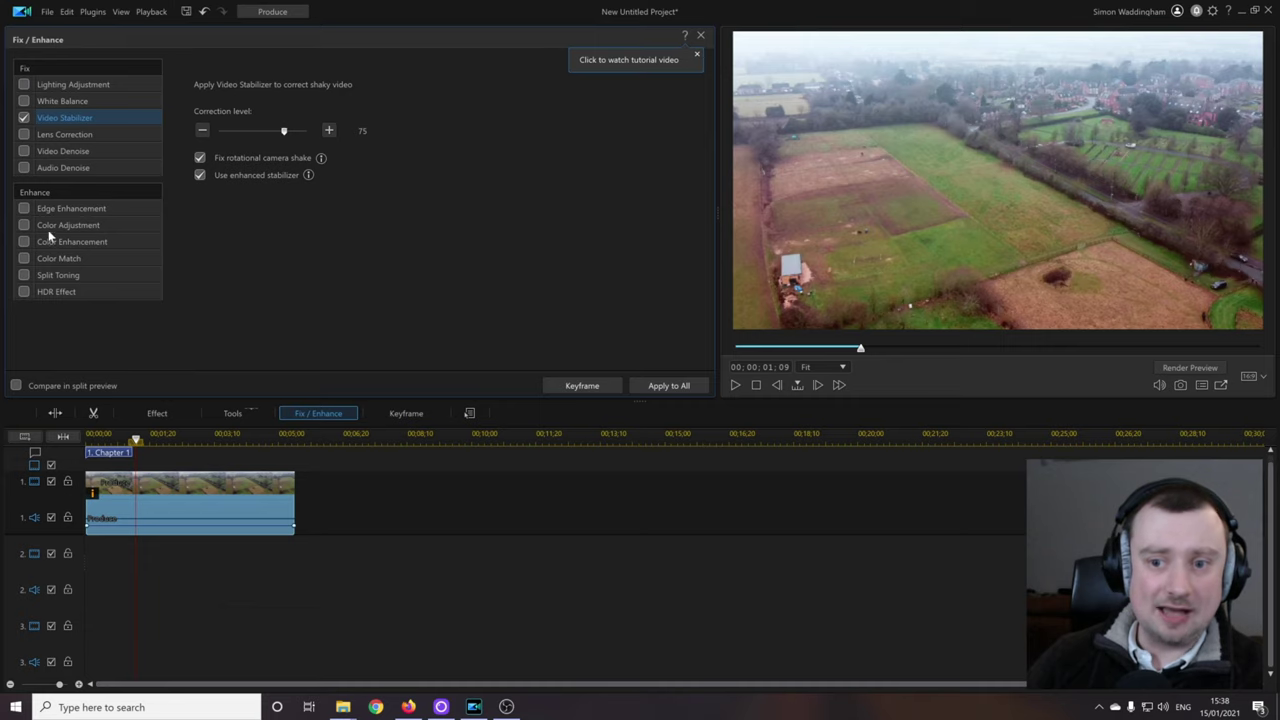
click(26, 246)
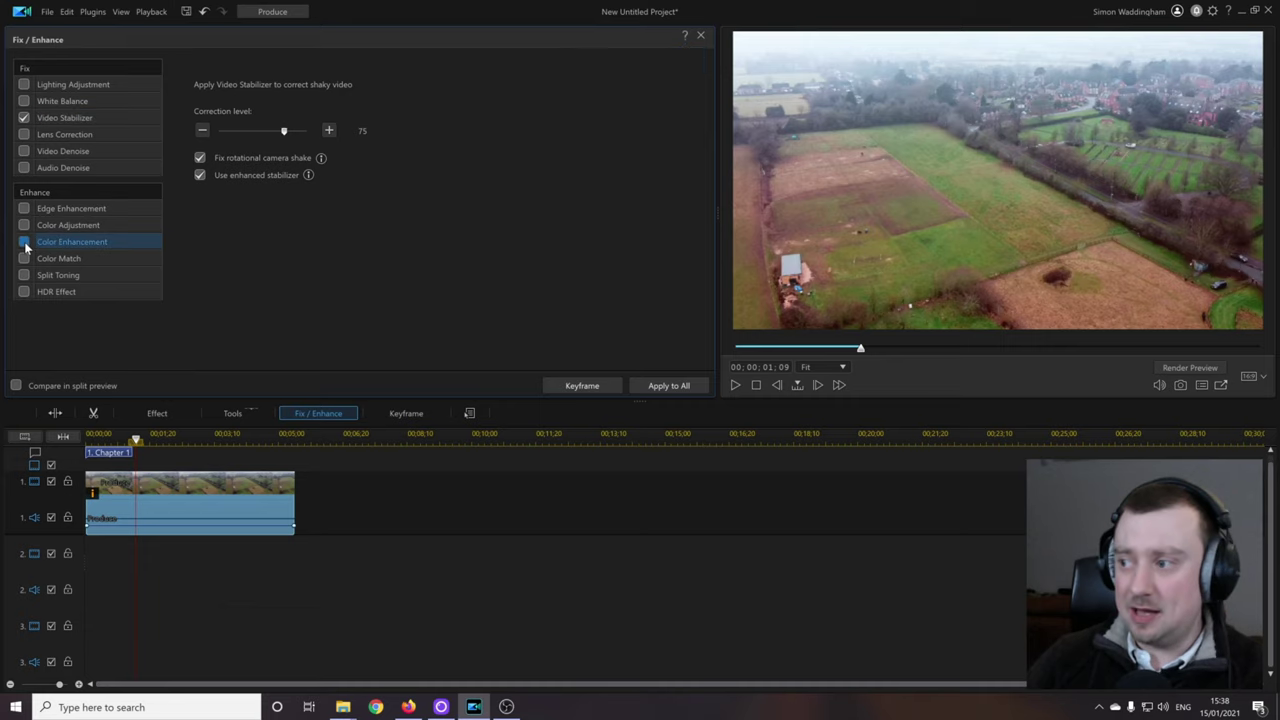
click(26, 243)
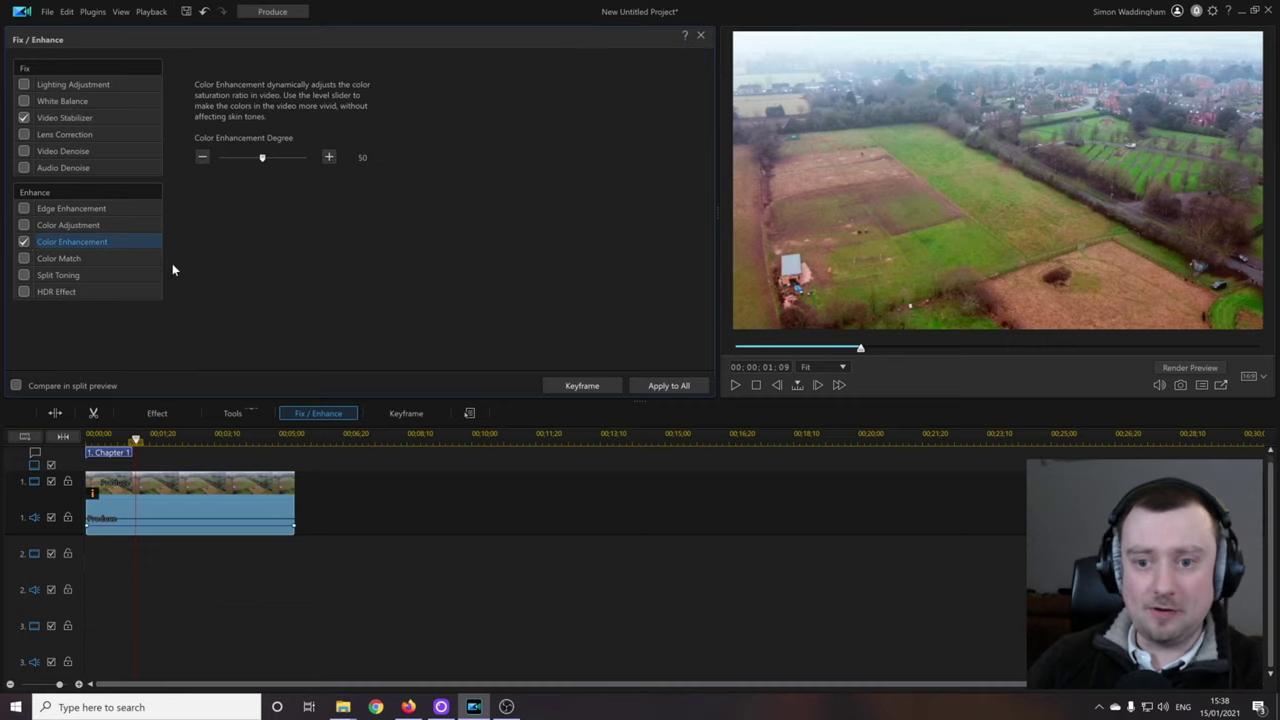
Enable Color Adjustment with exposure 88, contrast 14, highlight healing 14 and shadow 16
click(71, 226)
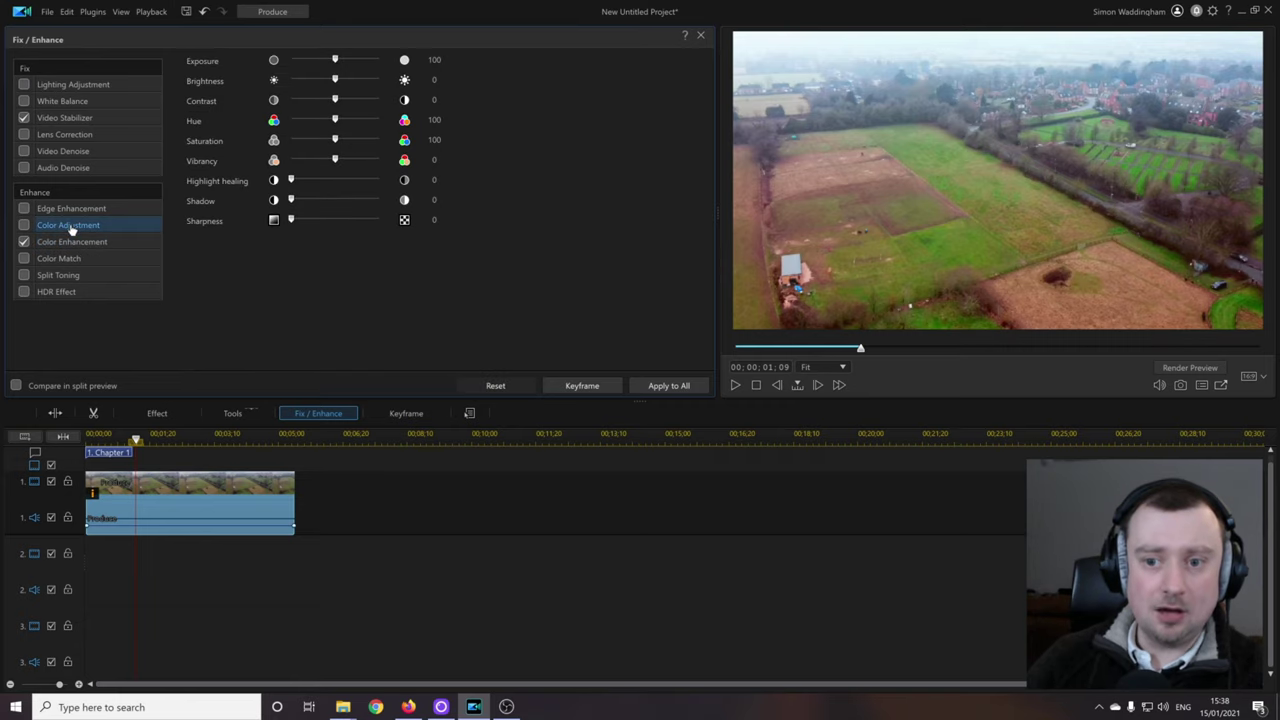
click(336, 60)
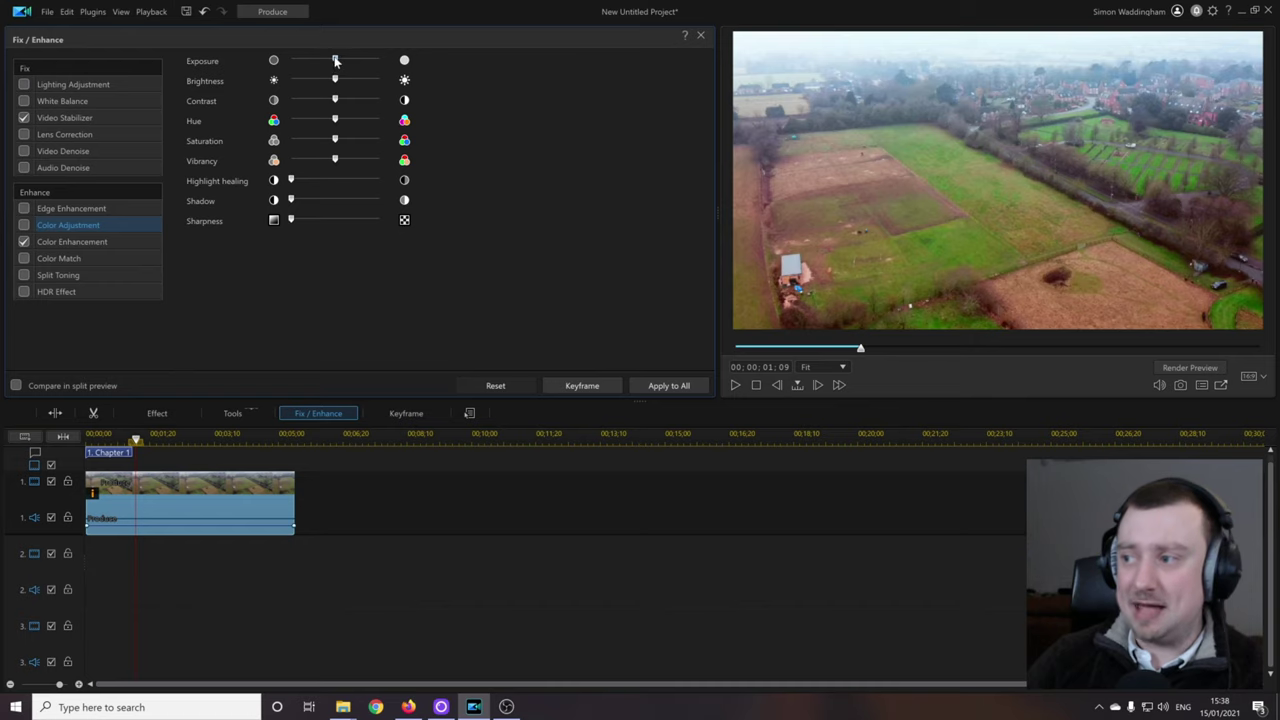
drag(336, 60, 332, 62)
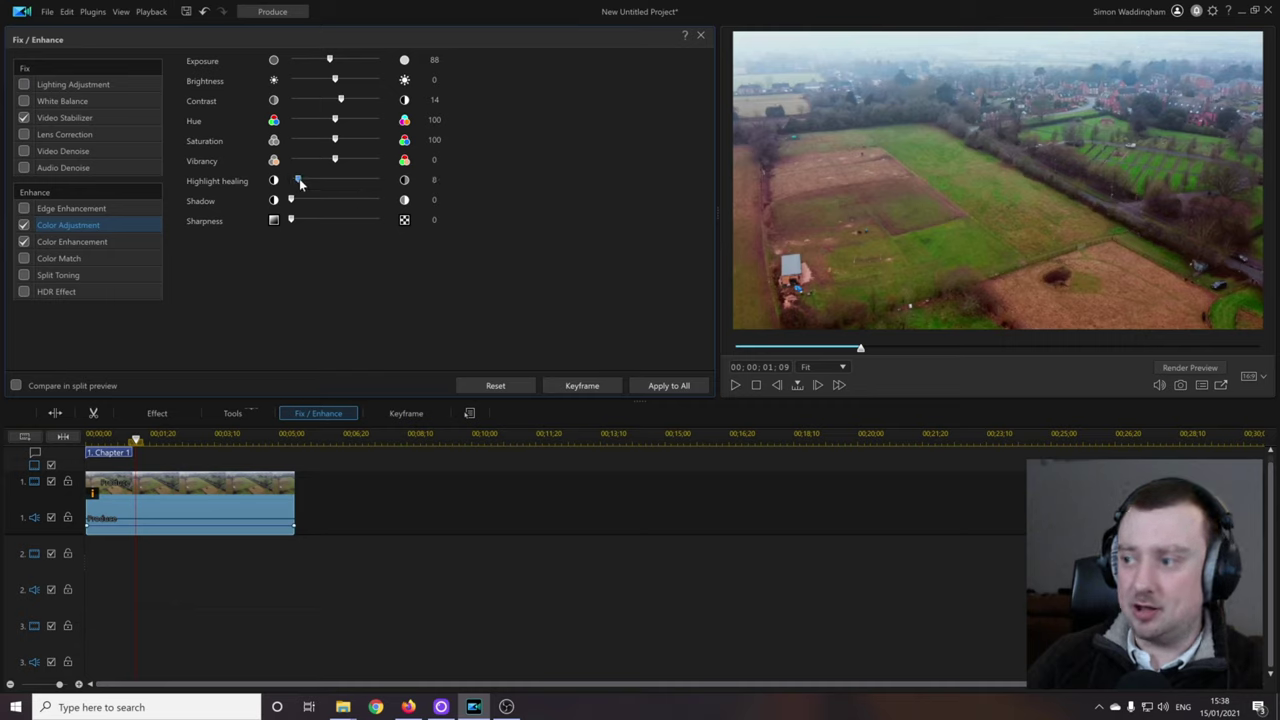
drag(291, 202, 302, 202)
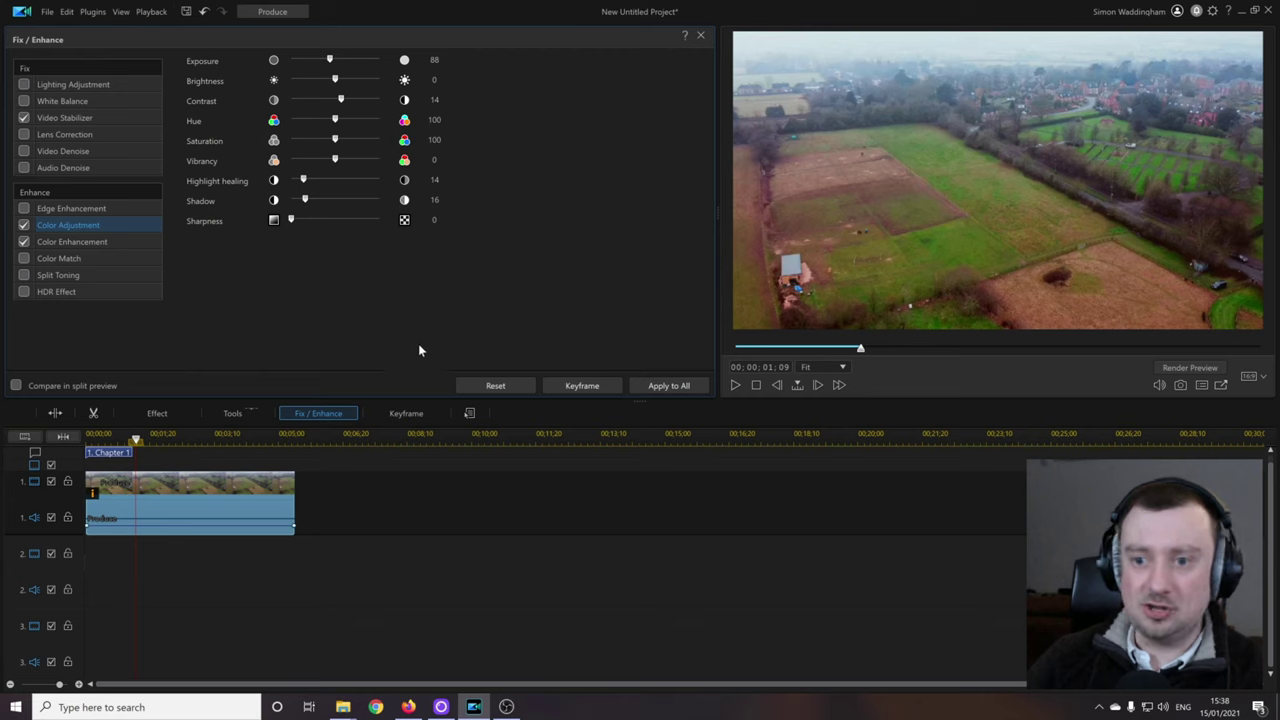
click(364, 540)
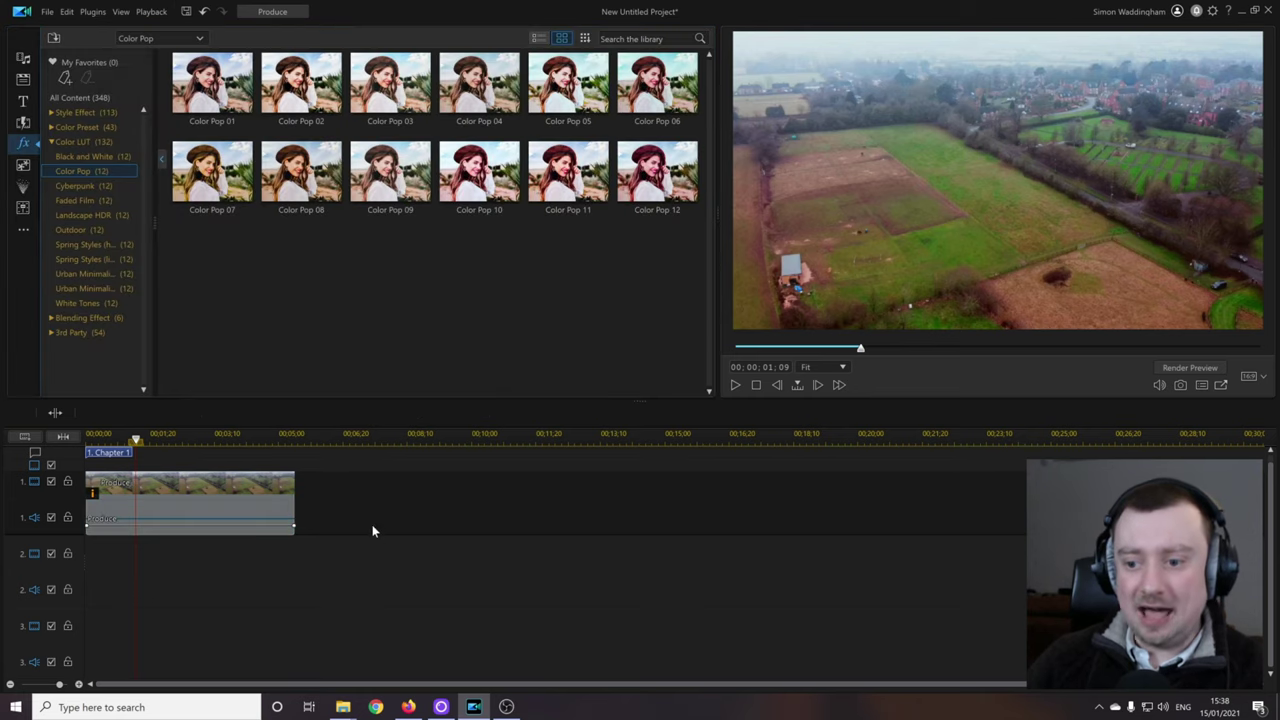
Copy the hyperlapse clip and paste it right after the first, with no gap
click(222, 522)
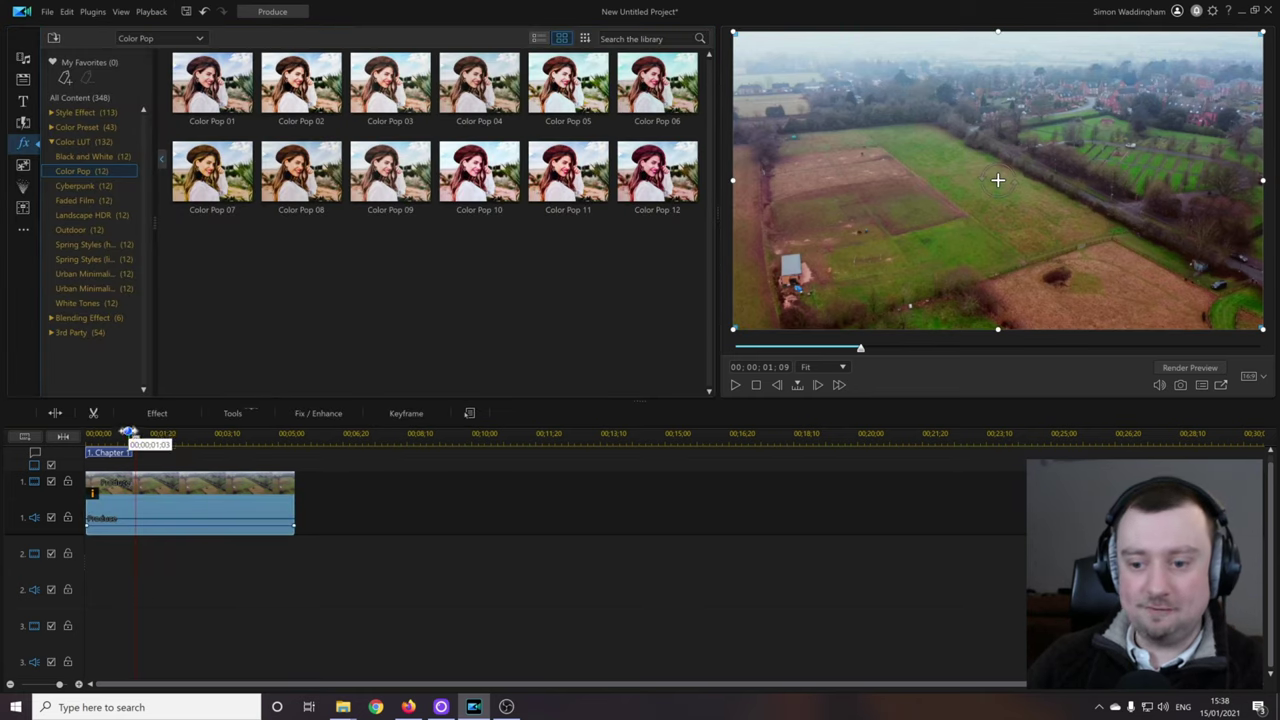
click(88, 433)
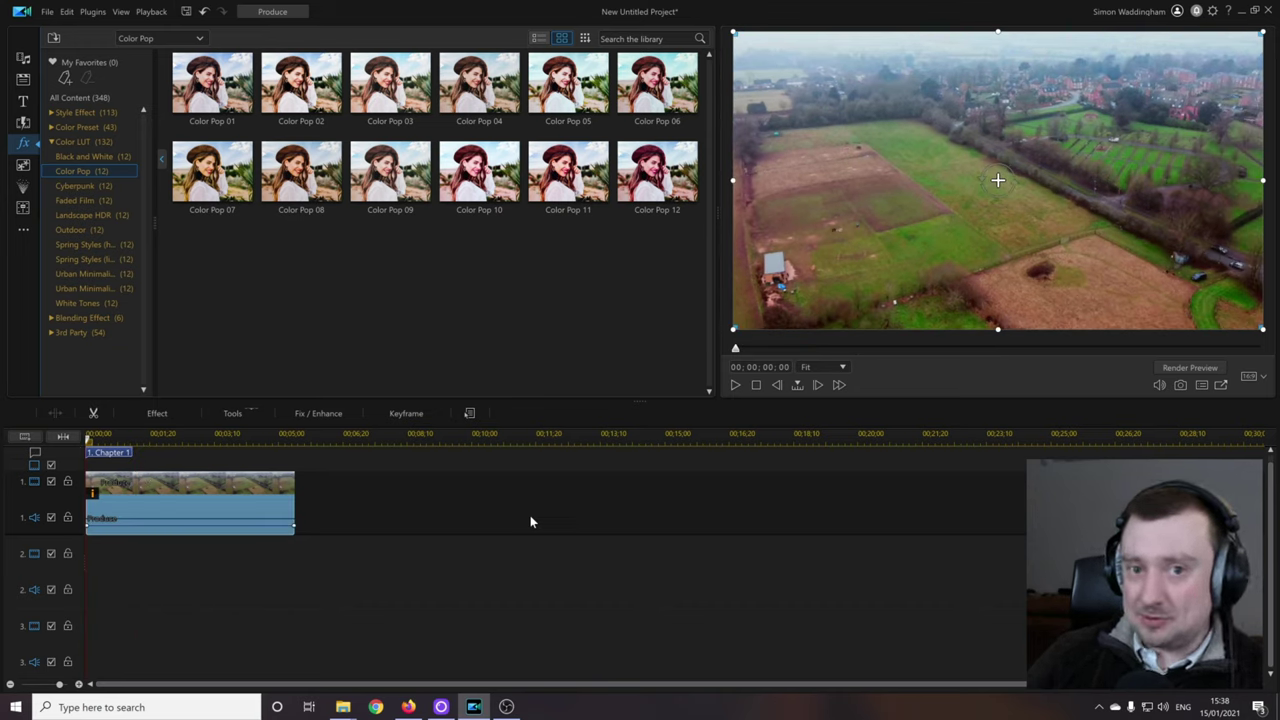
right_click(240, 500)
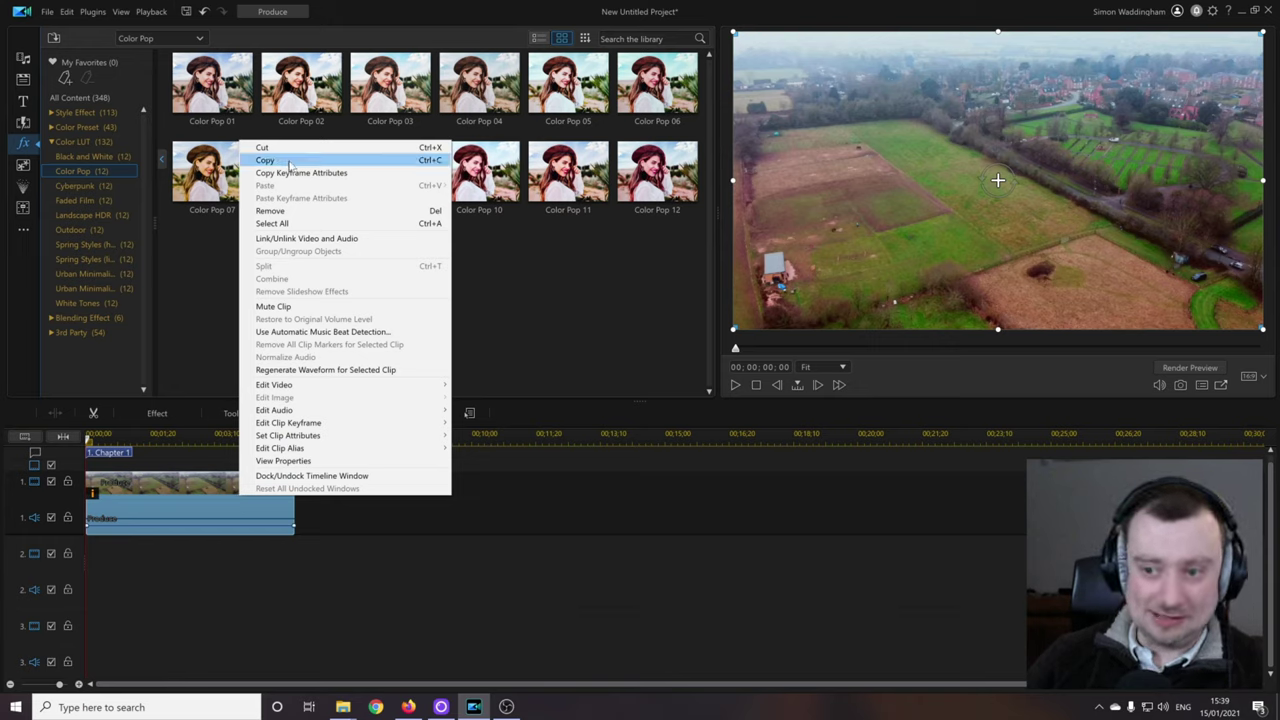
click(288, 163)
click(348, 436)
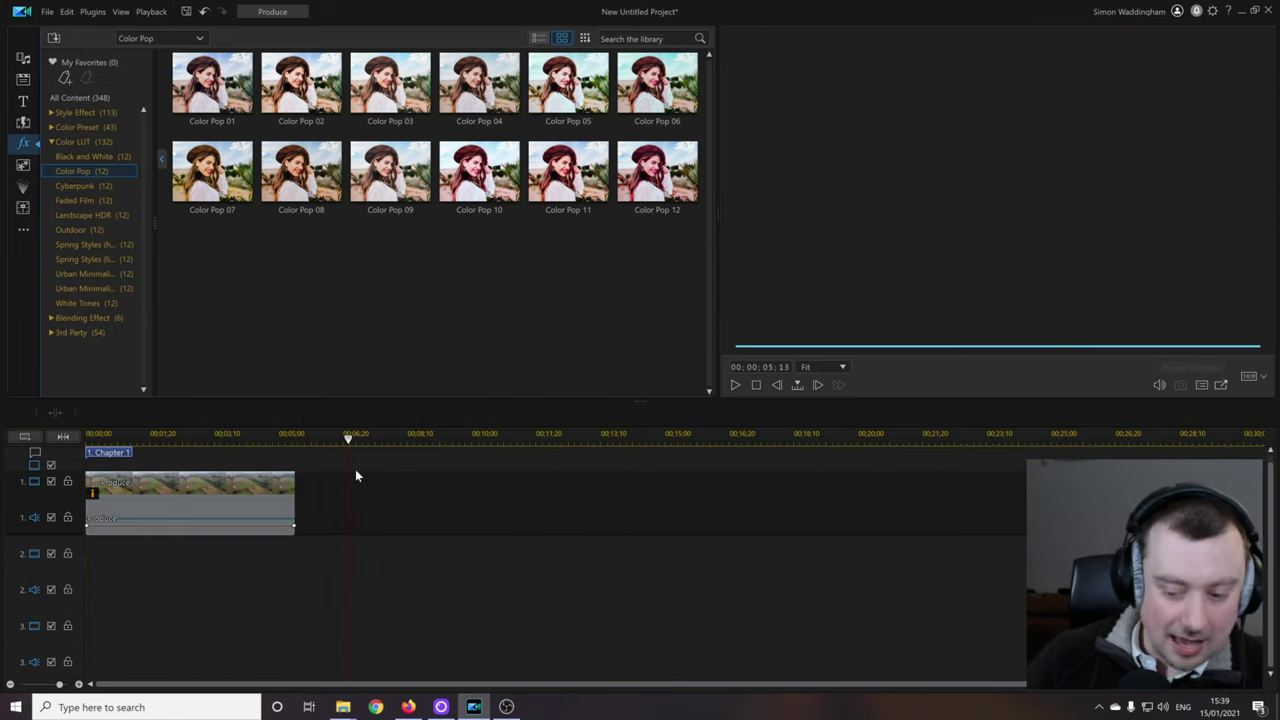
key(ctrl+v)
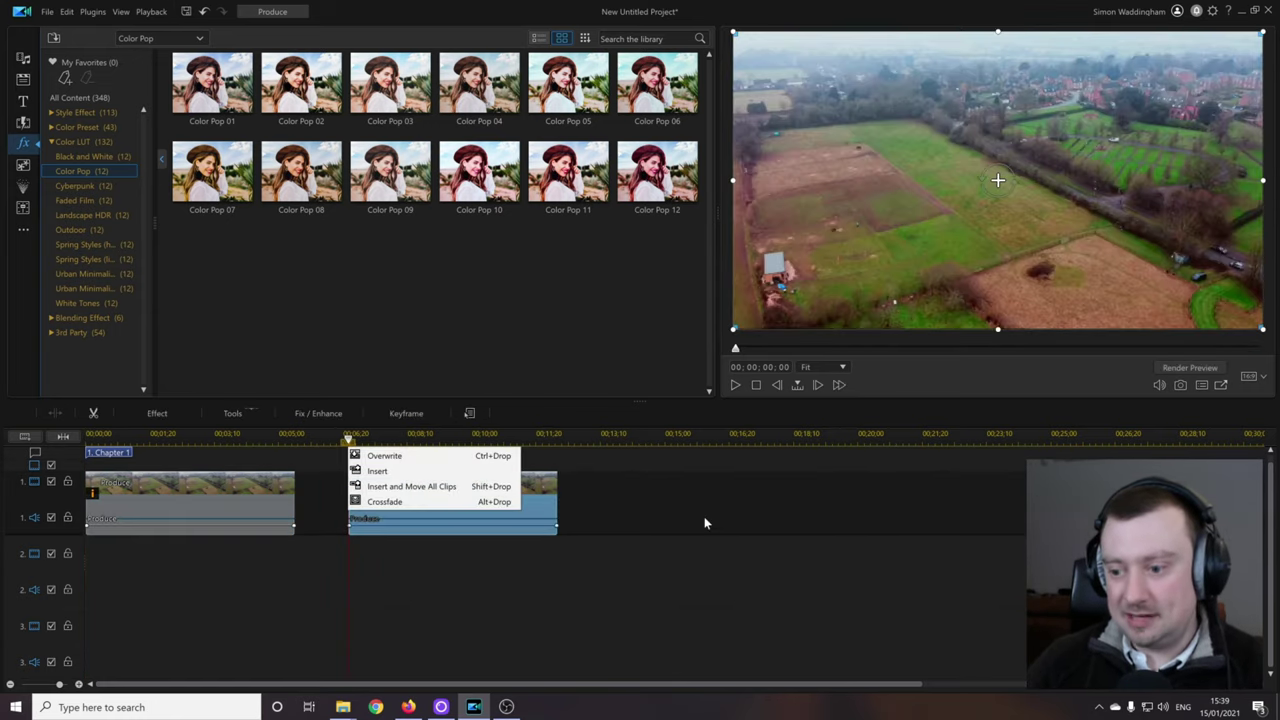
click(384, 455)
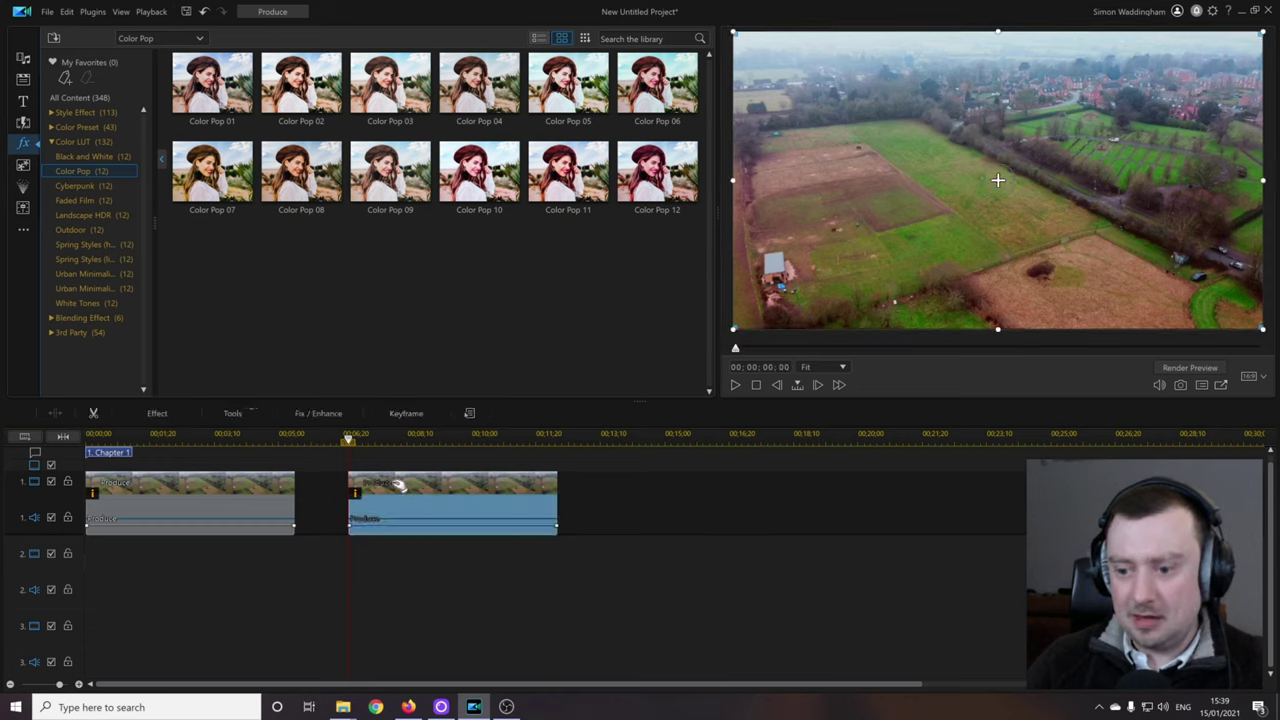
drag(394, 486, 347, 487)
Play the preview across the join between the two clips
drag(305, 437, 290, 437)
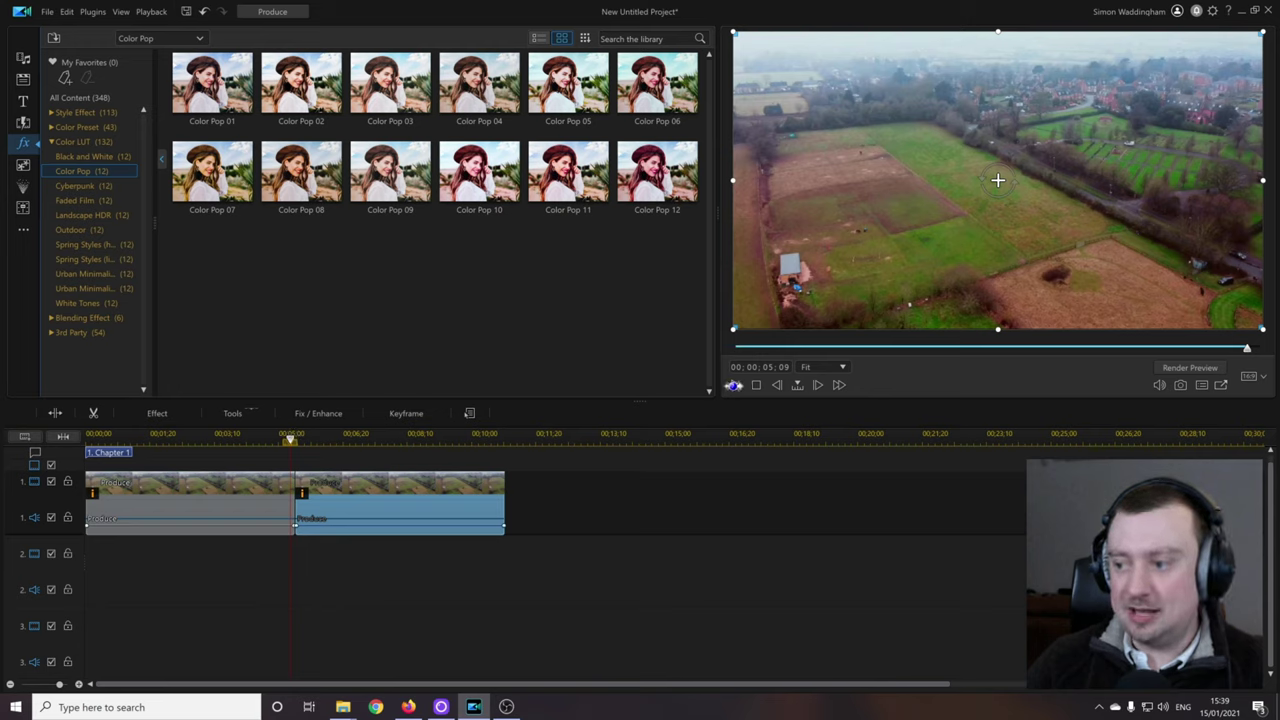
click(734, 385)
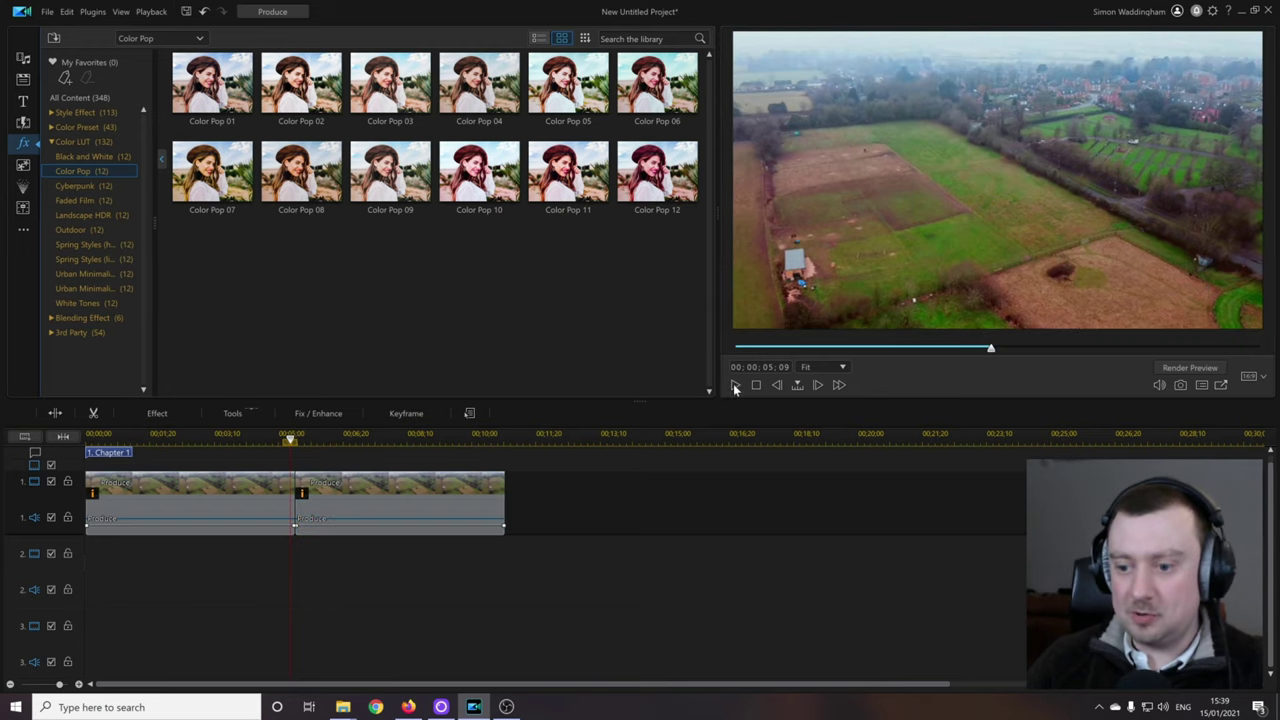
click(735, 386)
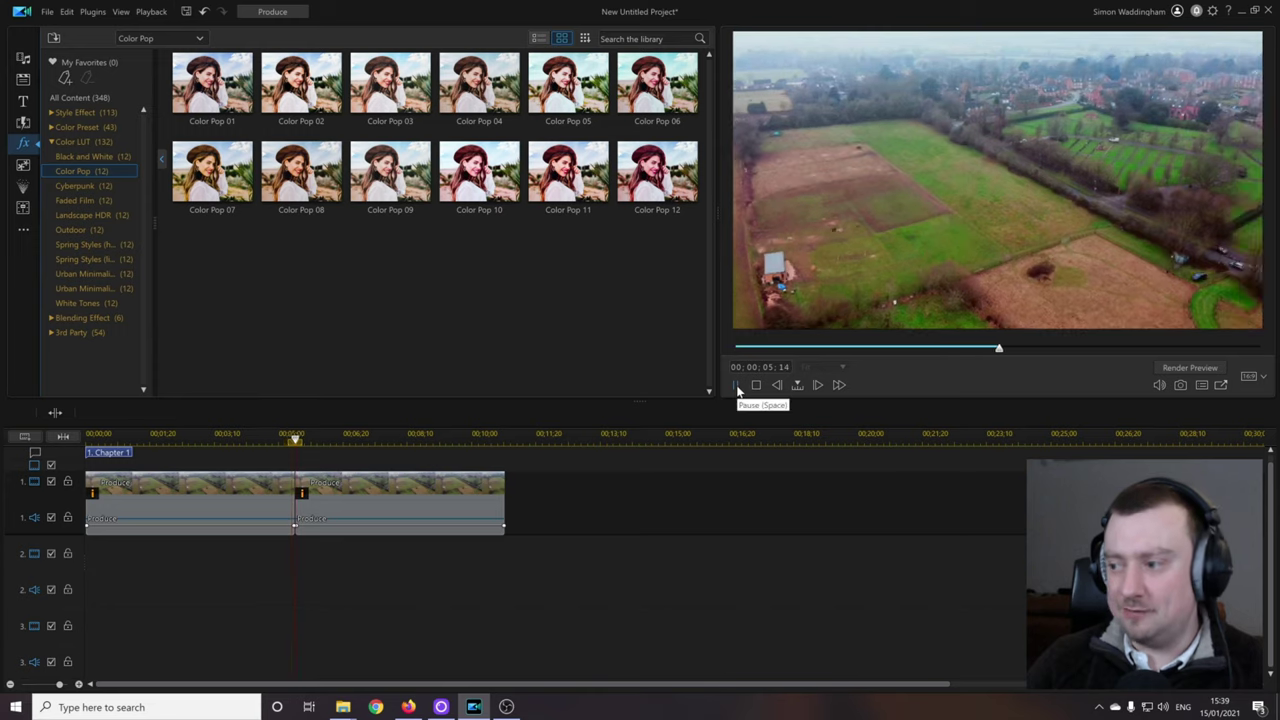
click(736, 386)
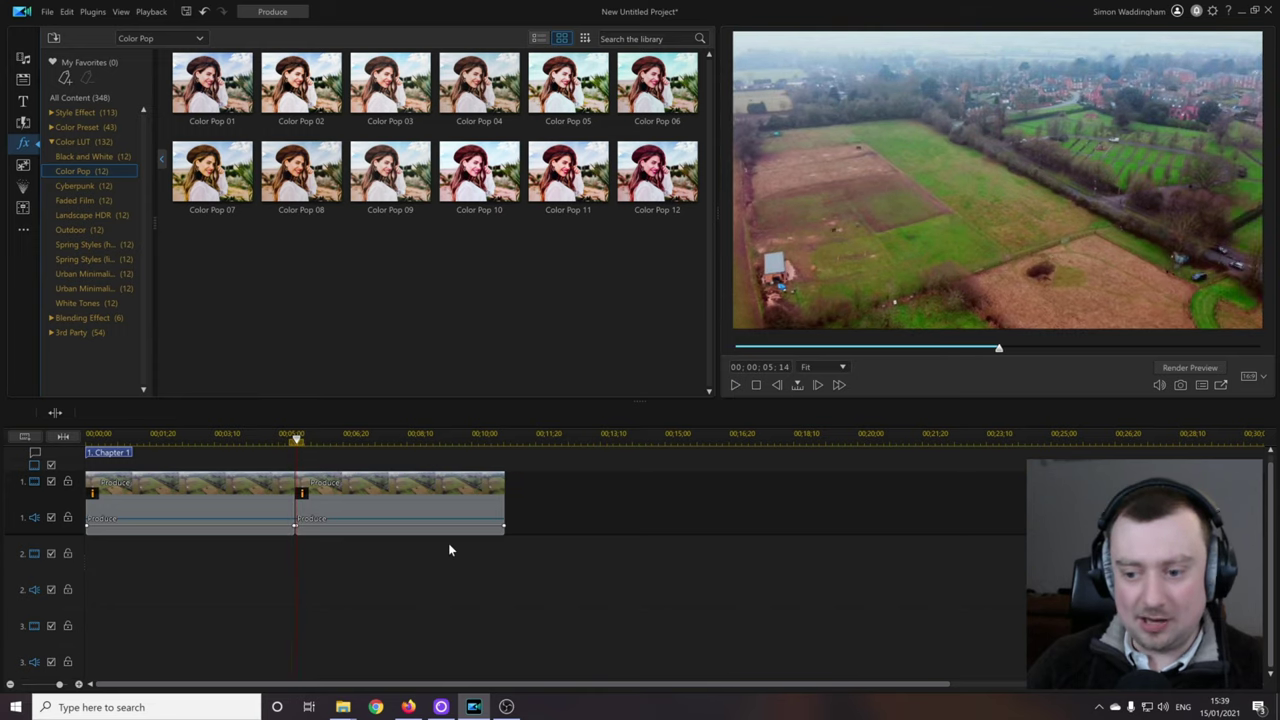
click(530, 449)
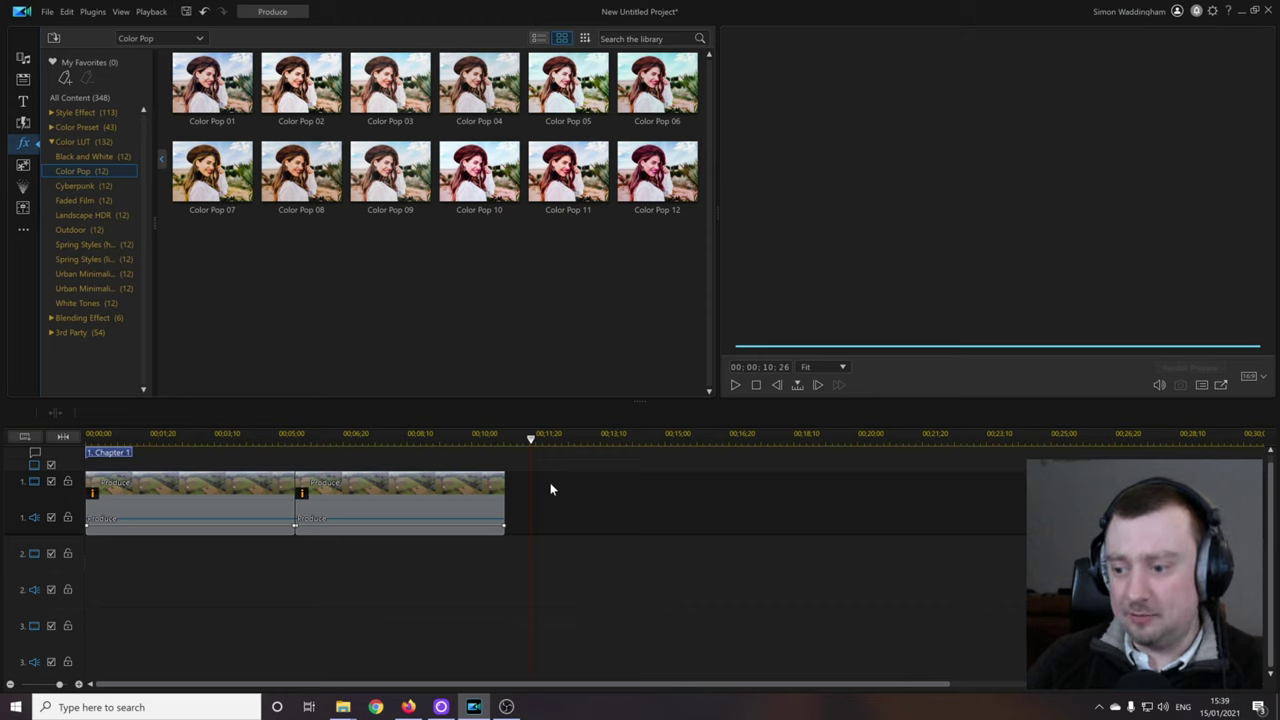
Paste a third copy butted against the second and select all three clips
key(ctrl+v)
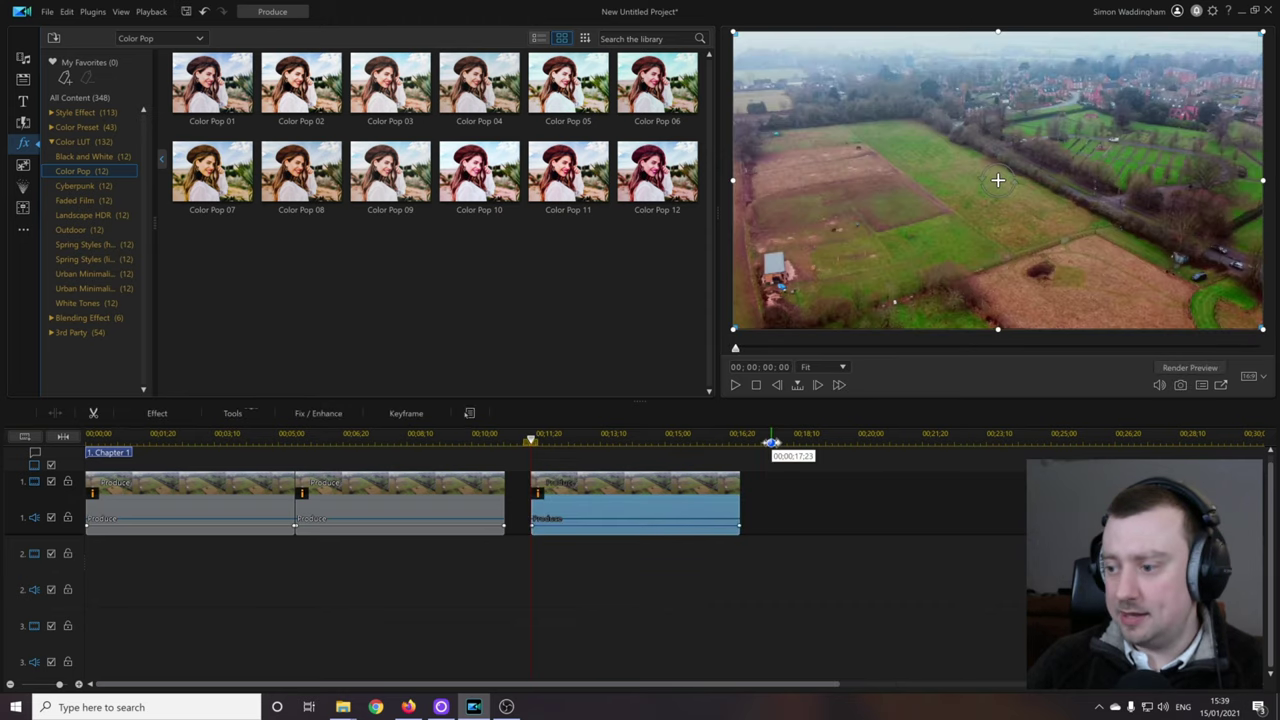
drag(604, 499, 567, 483)
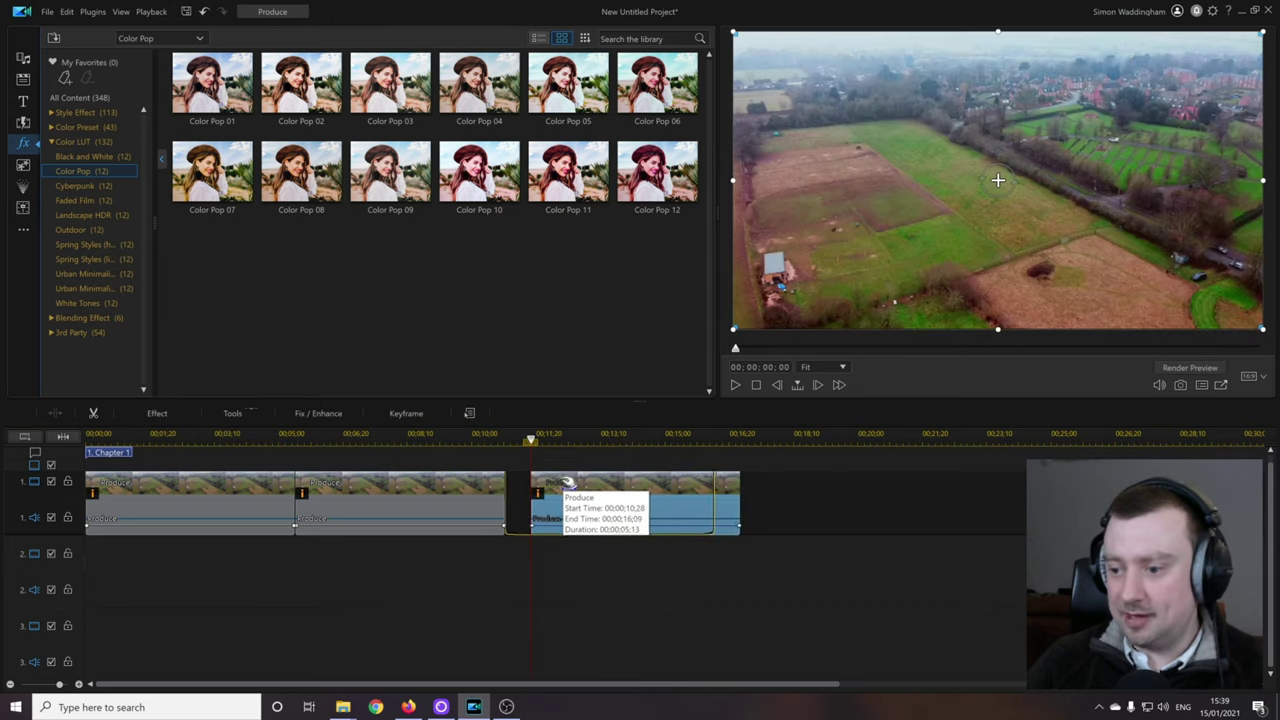
drag(220, 577, 567, 500)
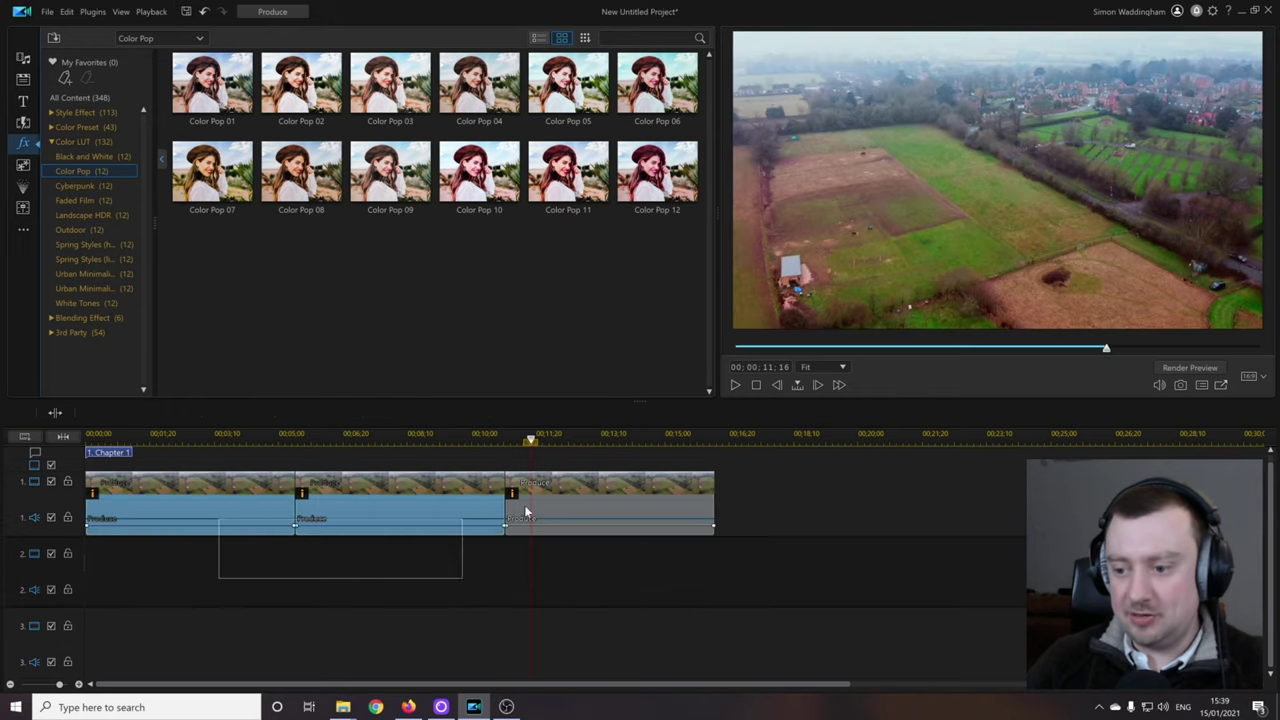
click(730, 435)
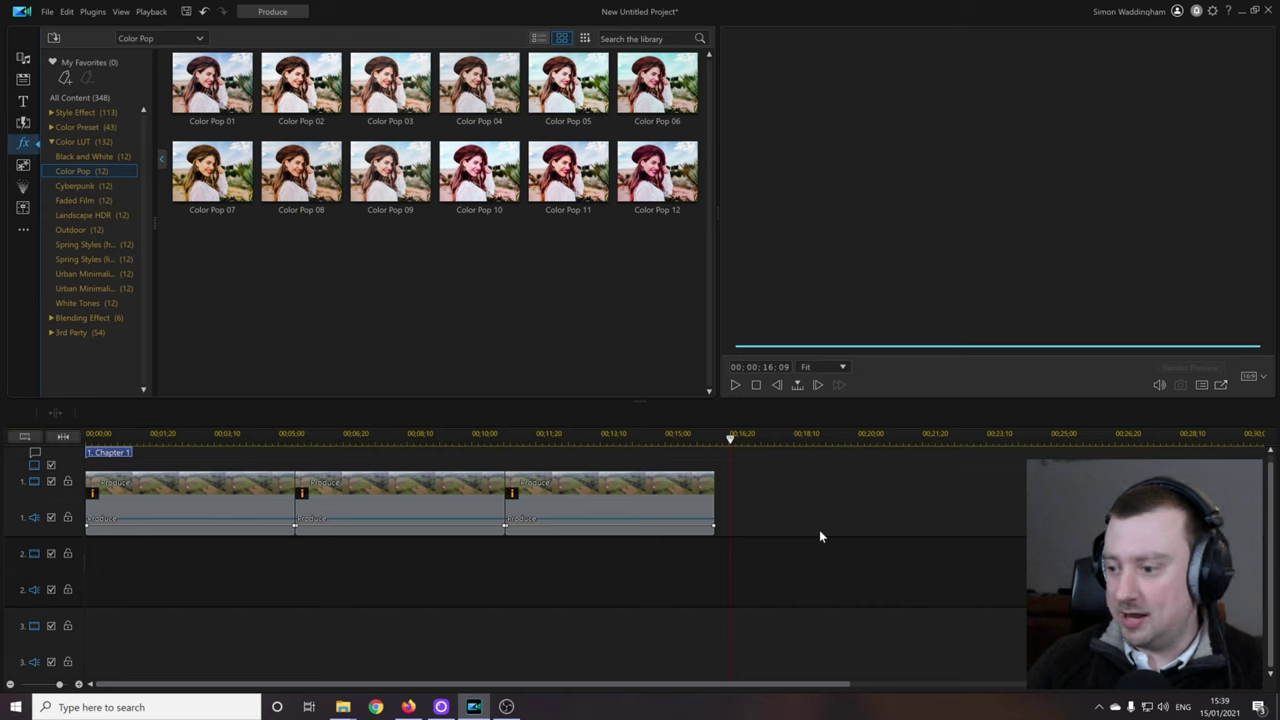
Paste copies of the three clips onto track 1 after them, making six back-to-back
key(ctrl+v)
drag(771, 512, 759, 514)
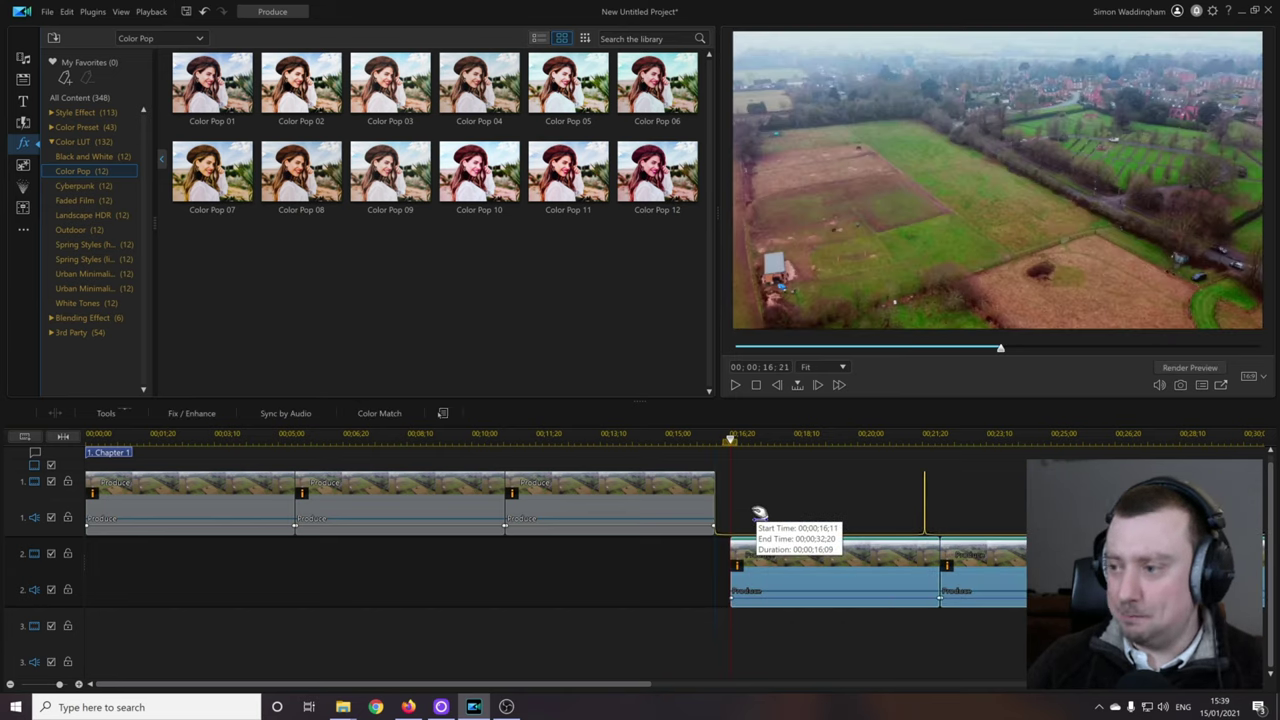
drag(755, 515, 758, 515)
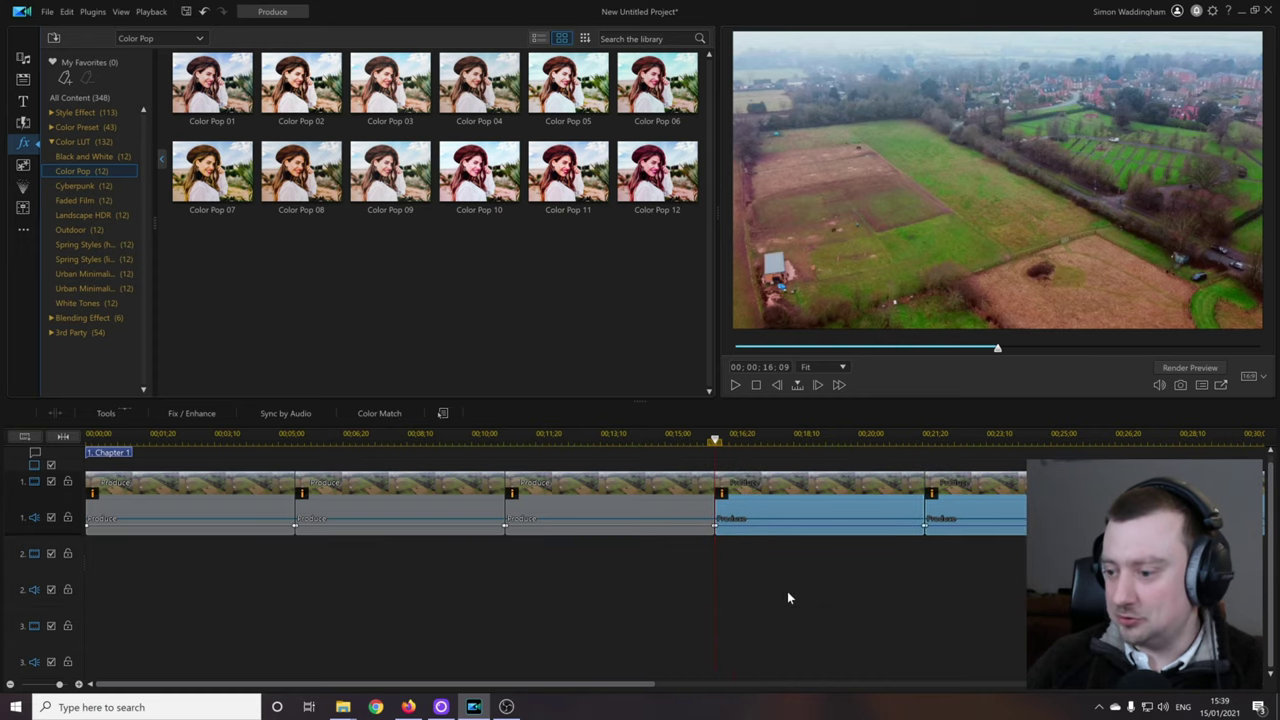
click(787, 591)
mouse_move(528, 686)
mouse_down()
mouse_move(676, 675)
mouse_move(470, 668)
mouse_up()
click(90, 435)
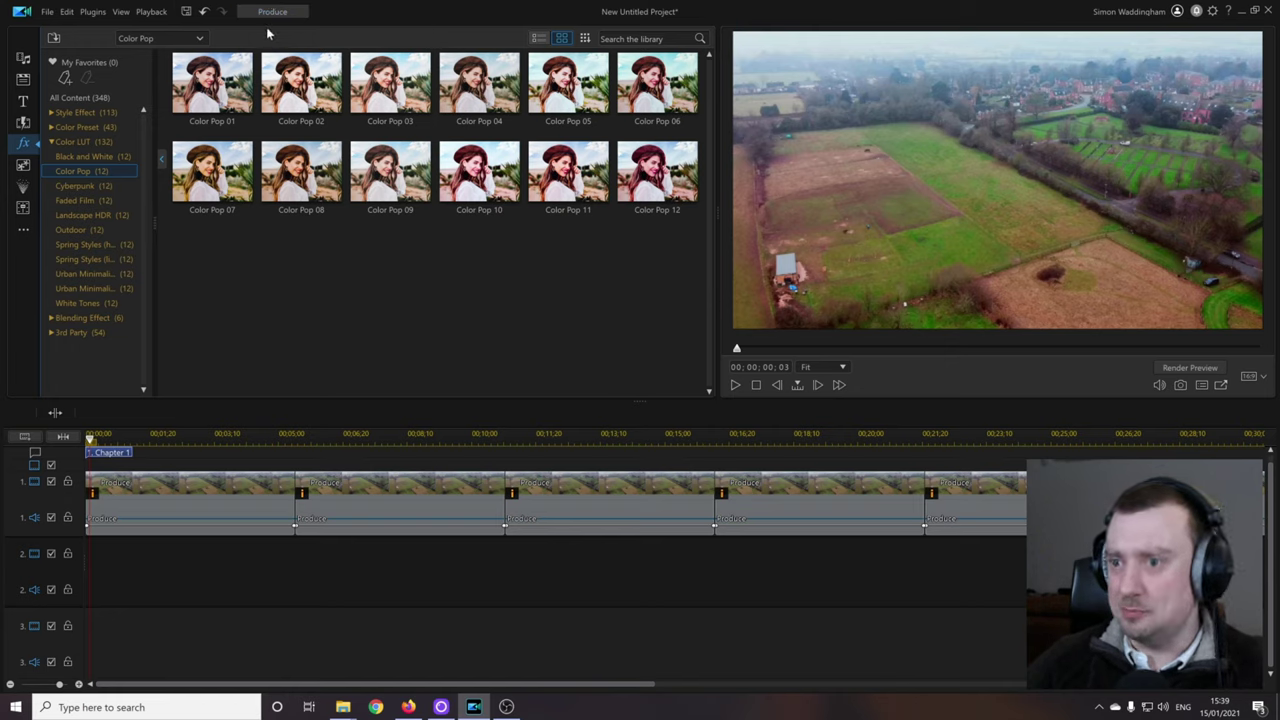
Render the timeline as an H.264 AVC MP4 4K30 file to the desktop folder
click(270, 14)
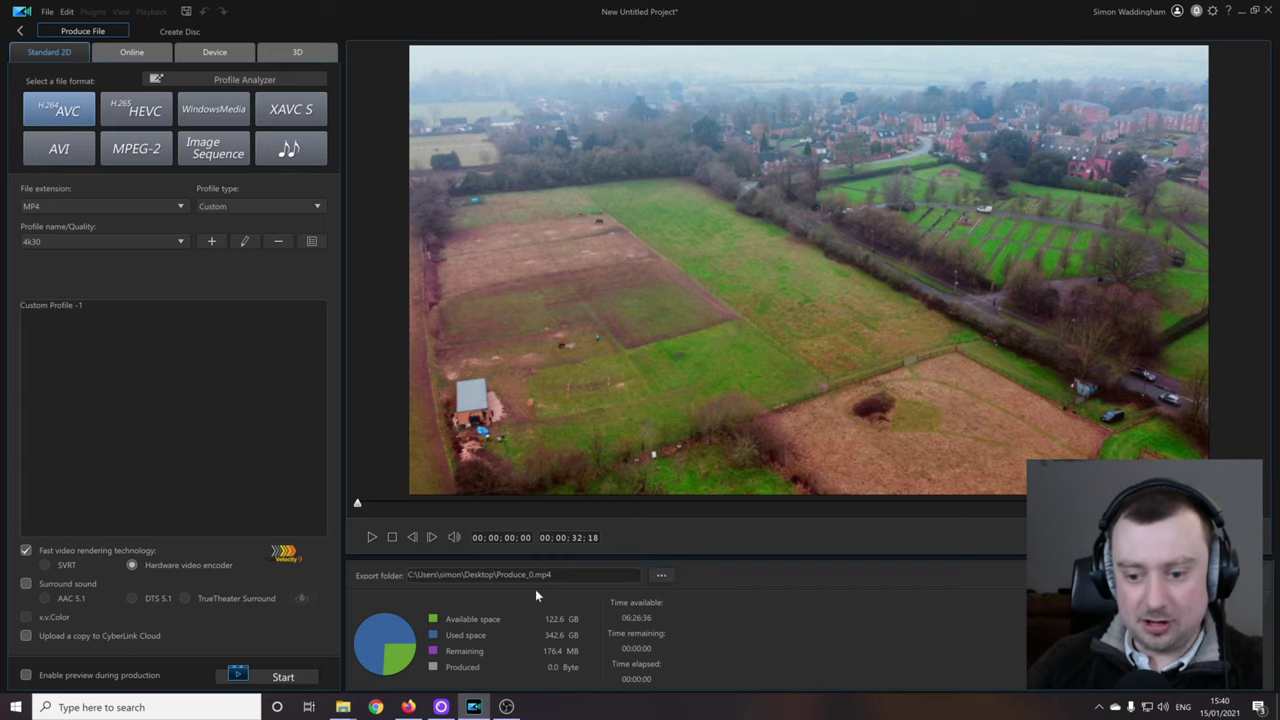
click(283, 677)
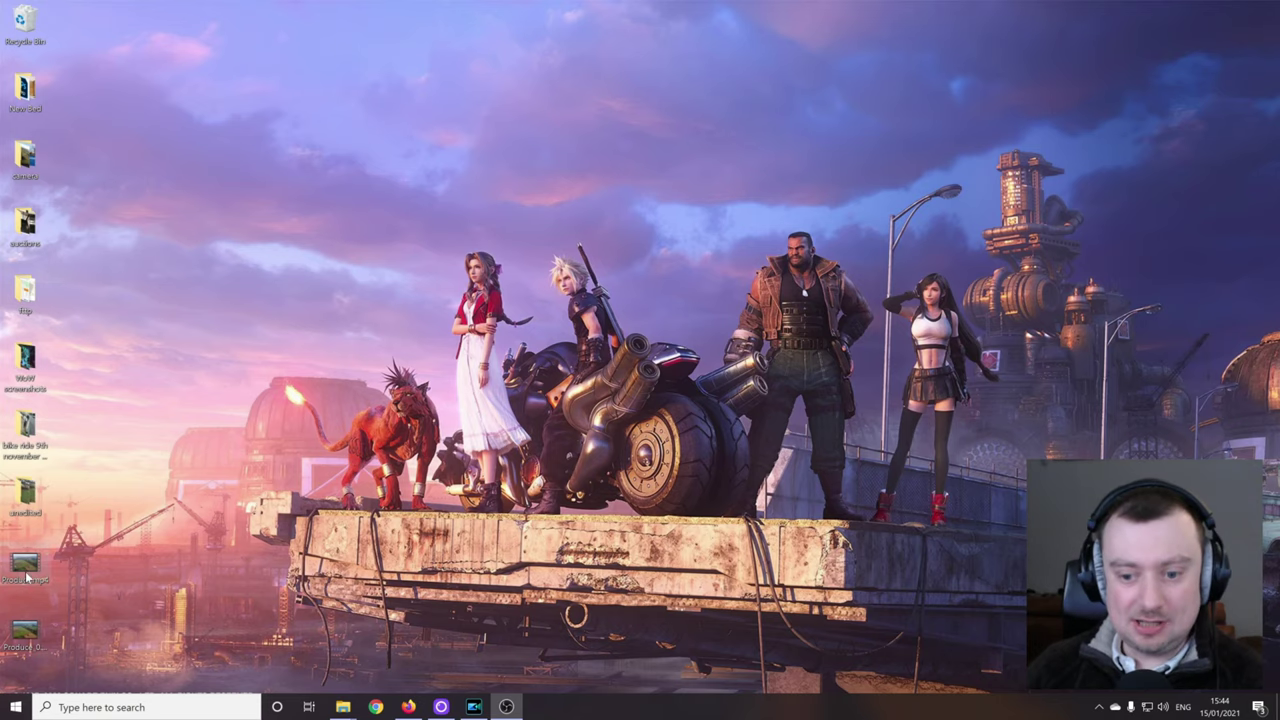
Play Produce_0.mp4 from the desktop in Films & TV, then close the player
double_click(27, 578)
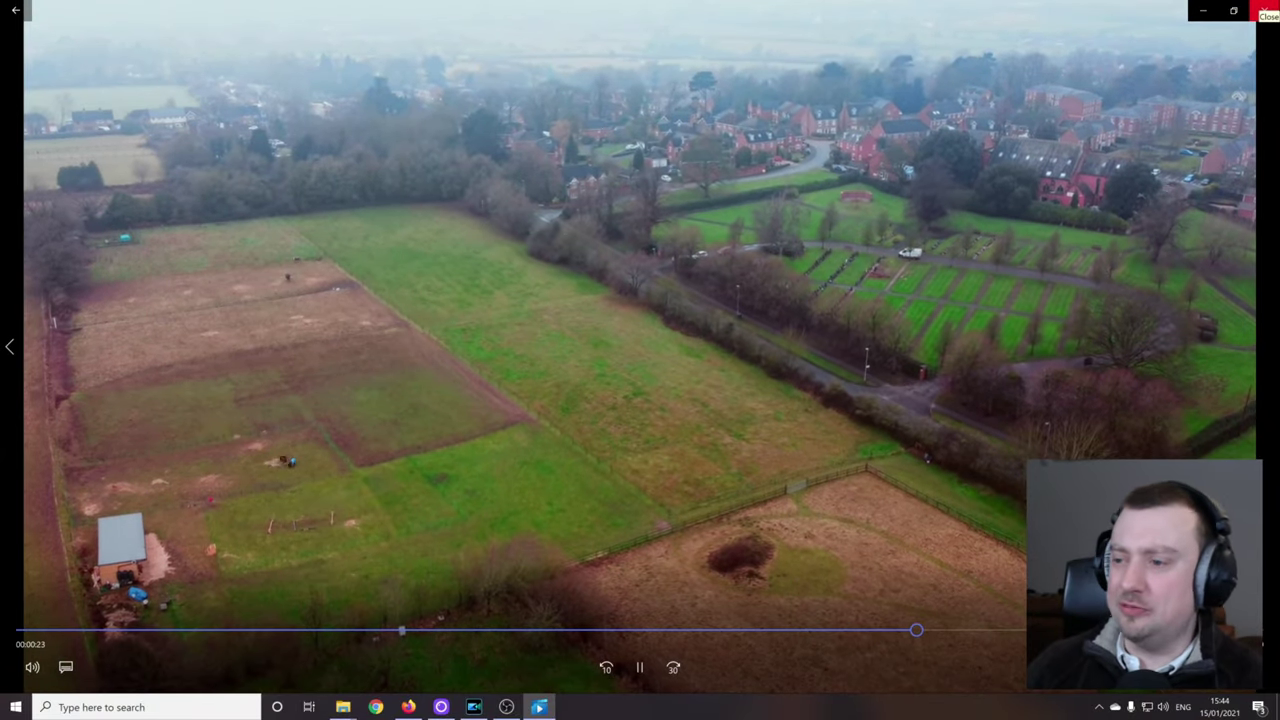
click(1262, 9)
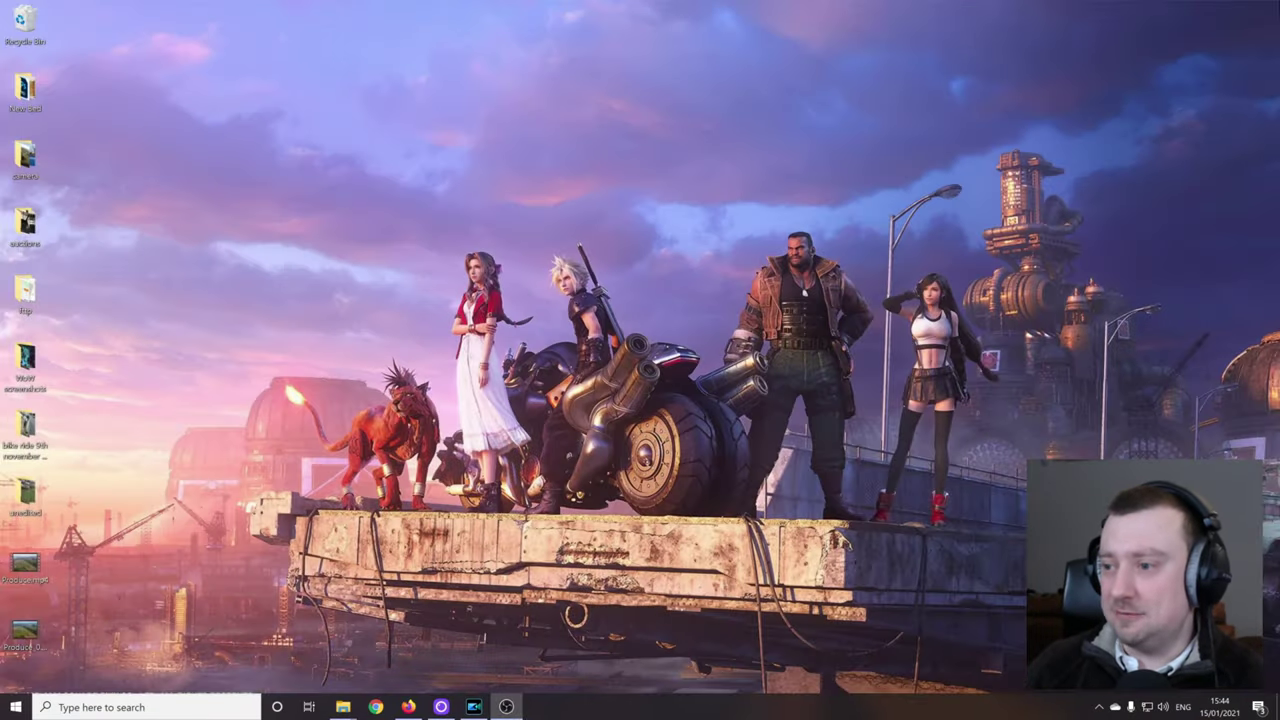
Return to editing and delete all the old clips from the timeline
click(474, 707)
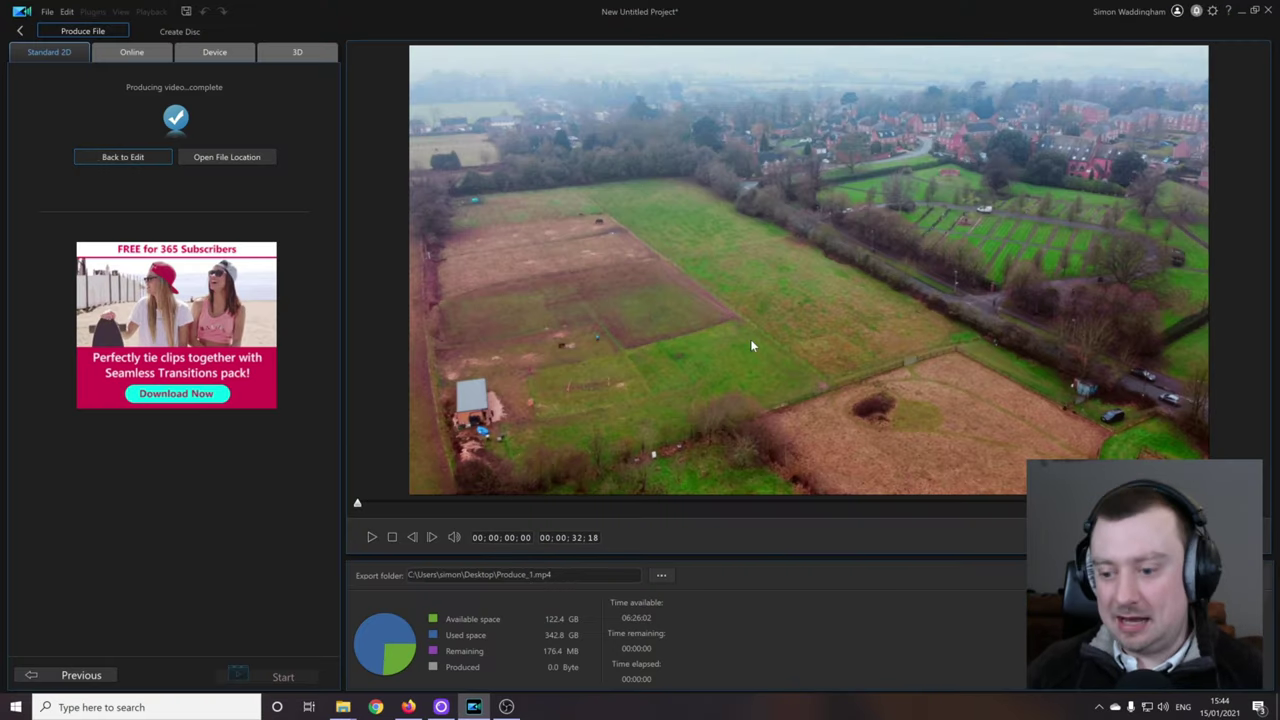
key(Return)
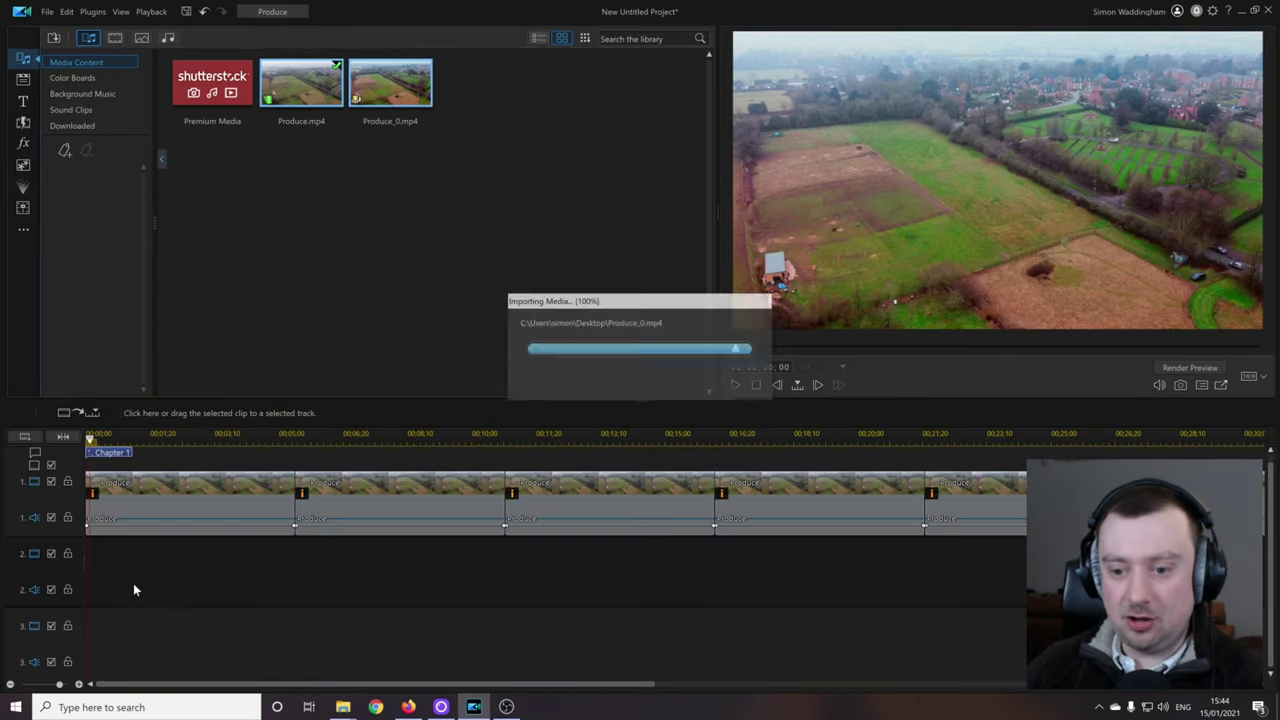
click(243, 505)
key(ctrl+a)
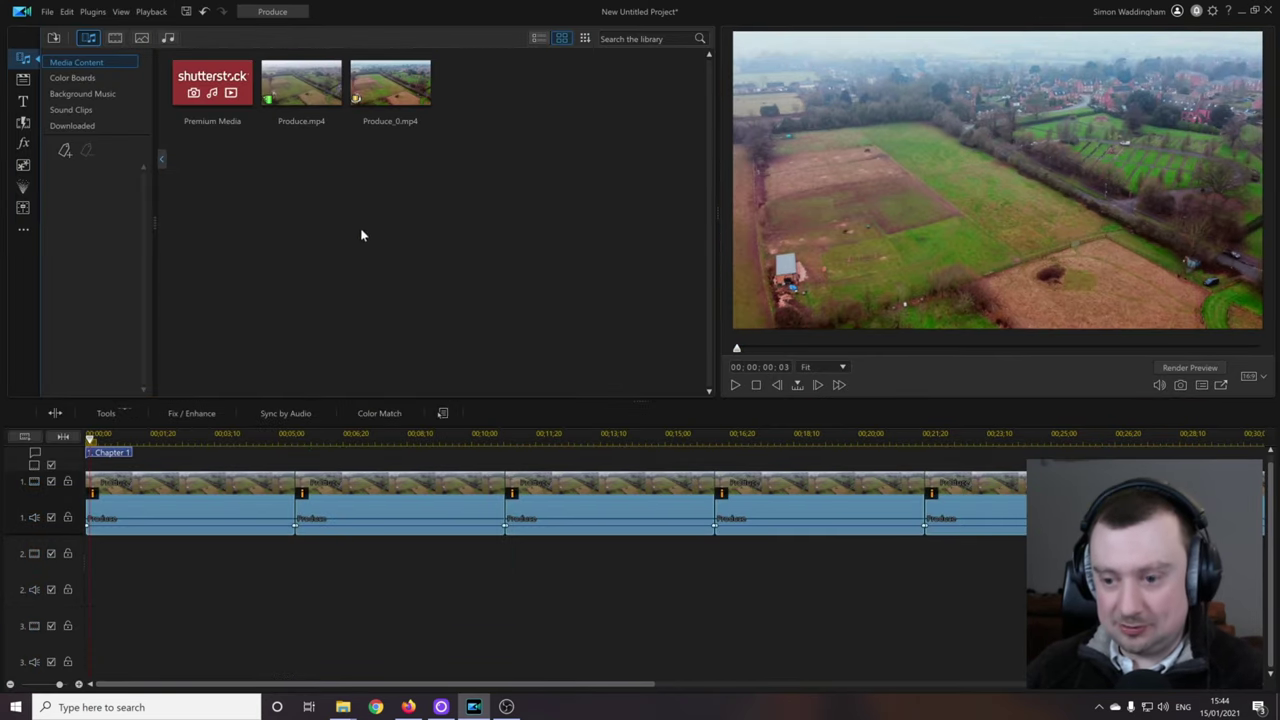
key(Delete)
Remove Produce.mp4 from the library and place Produce_0.mp4 on track 1
click(330, 90)
key(Delete)
drag(202, 438, 60, 500)
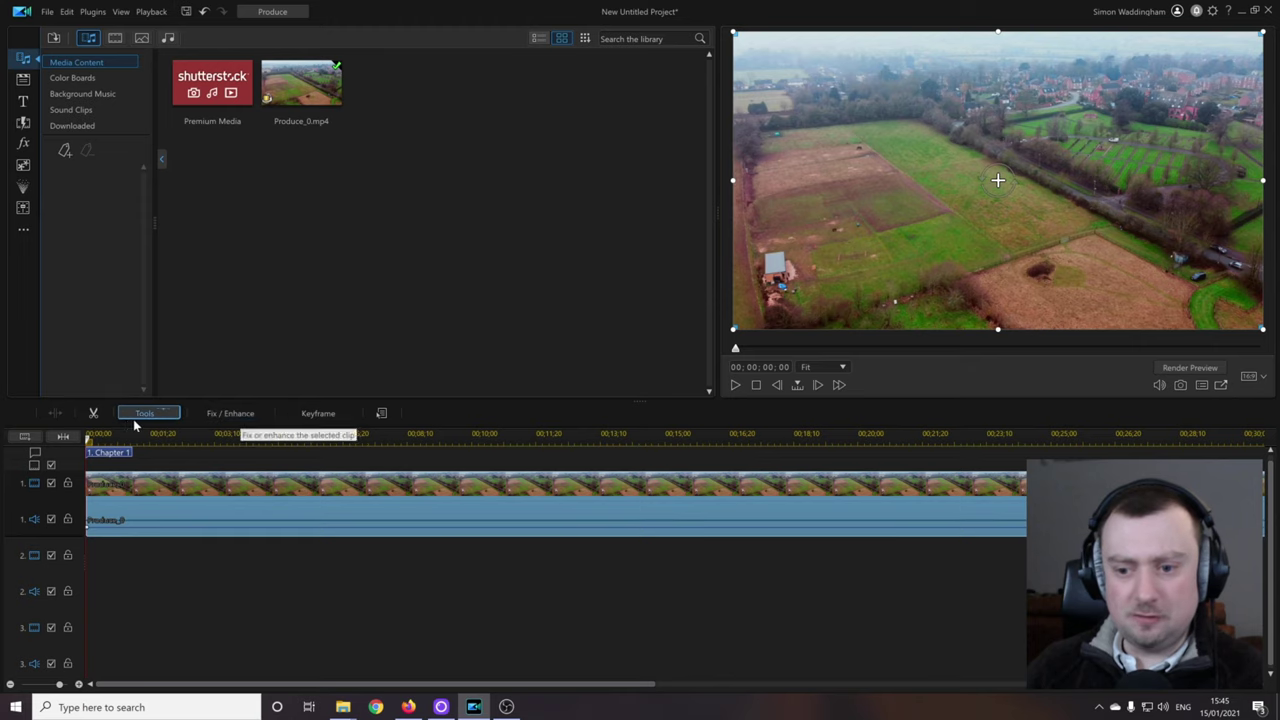
Open Crop/Zoom/Pan for the Produce_0 clip from the Tools menu
click(240, 418)
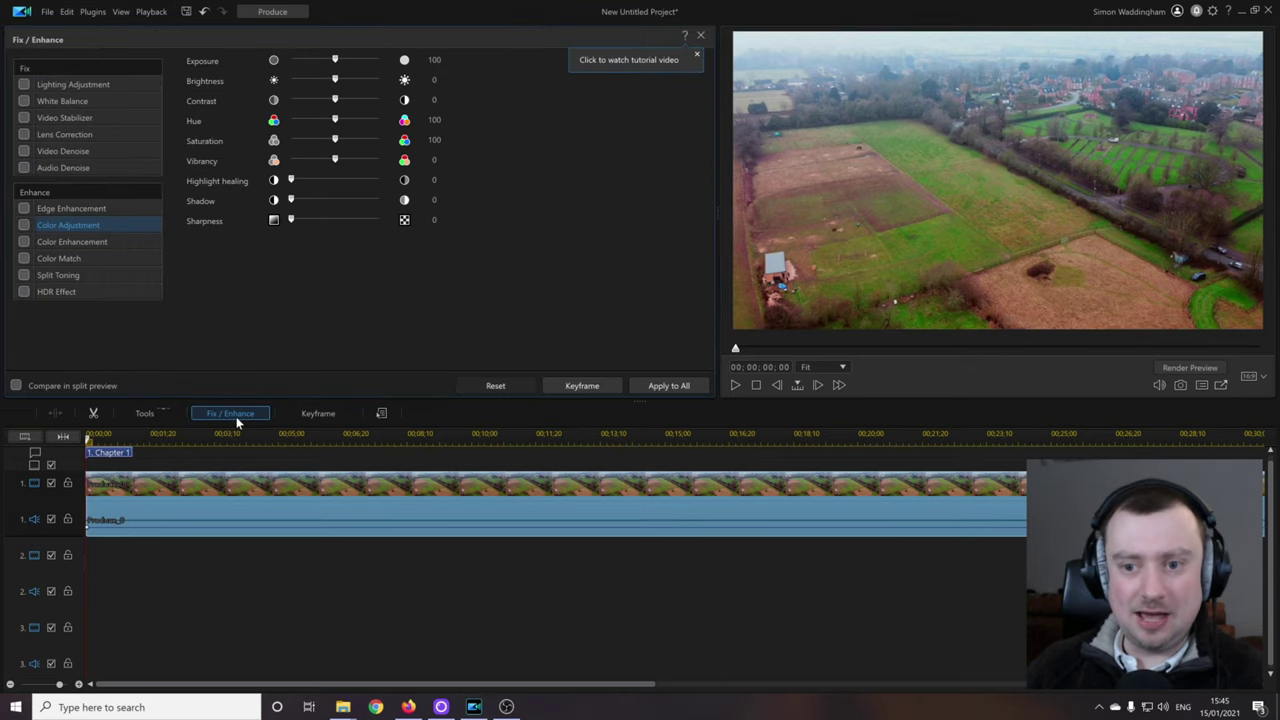
click(277, 540)
click(200, 478)
click(165, 416)
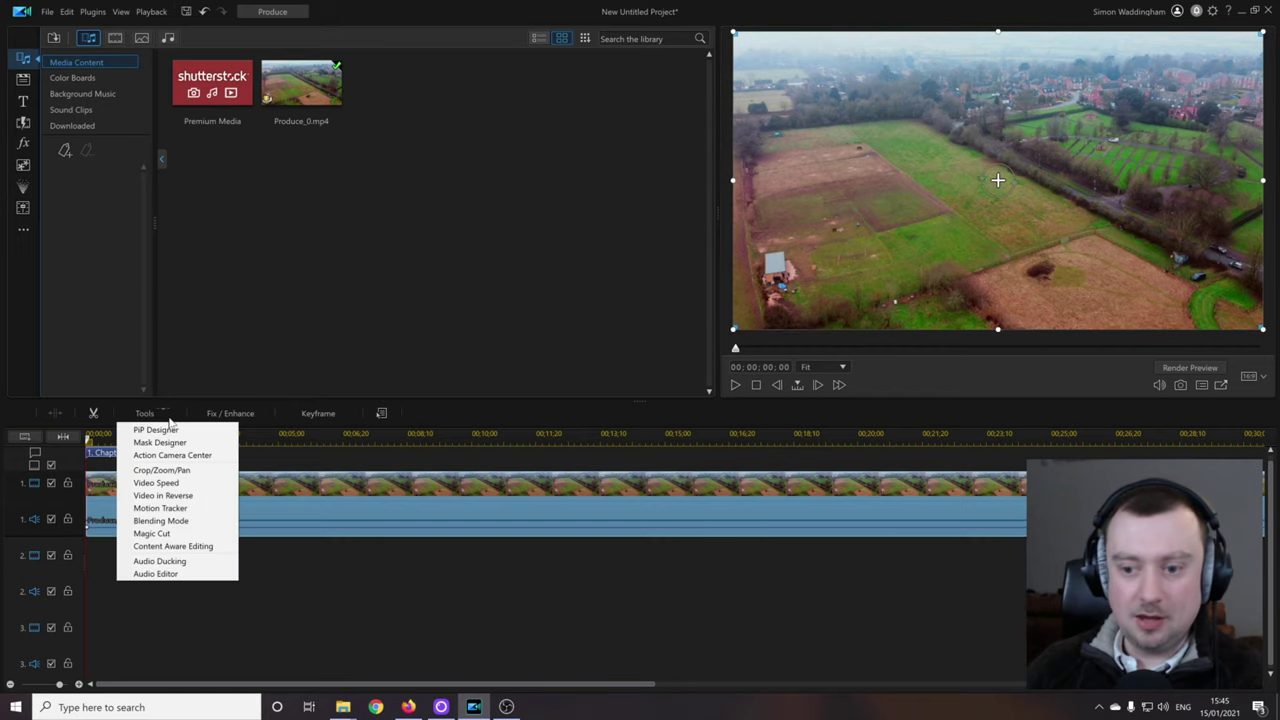
click(185, 472)
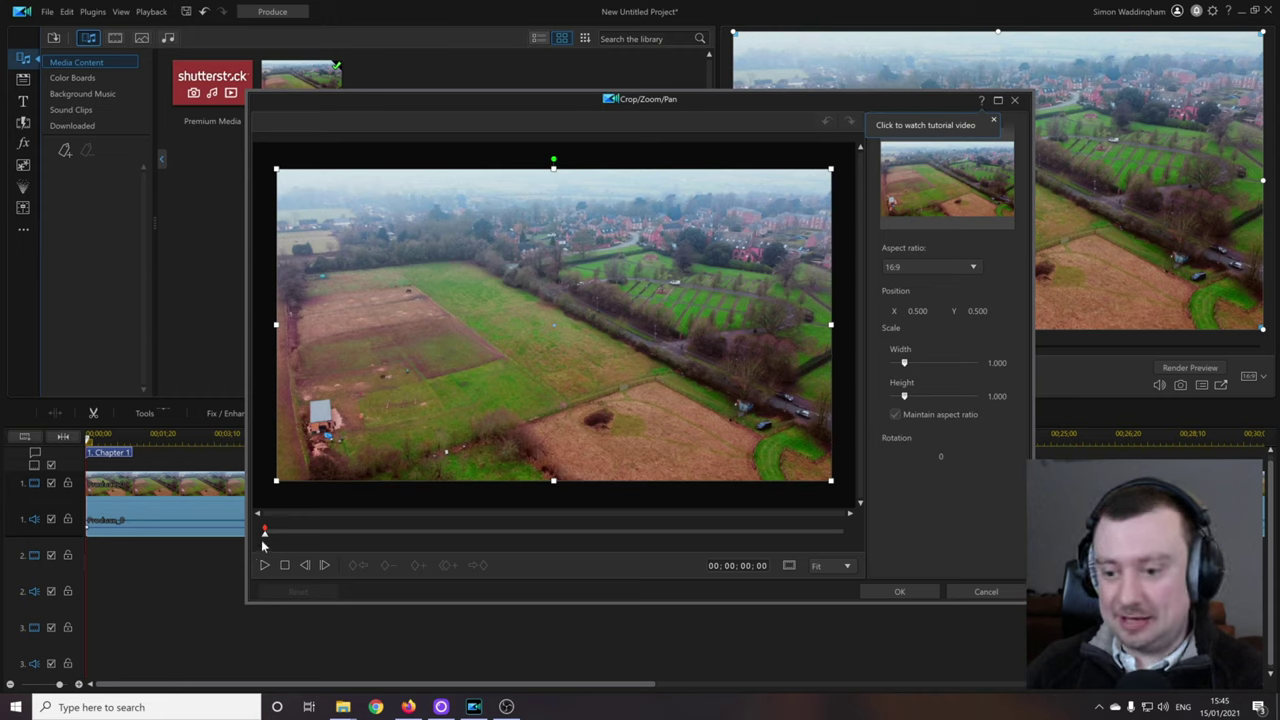
Add a mid-clip keyframe zoomed to 0.702, panned right and down toward the fields
drag(264, 537, 321, 543)
drag(706, 540, 858, 538)
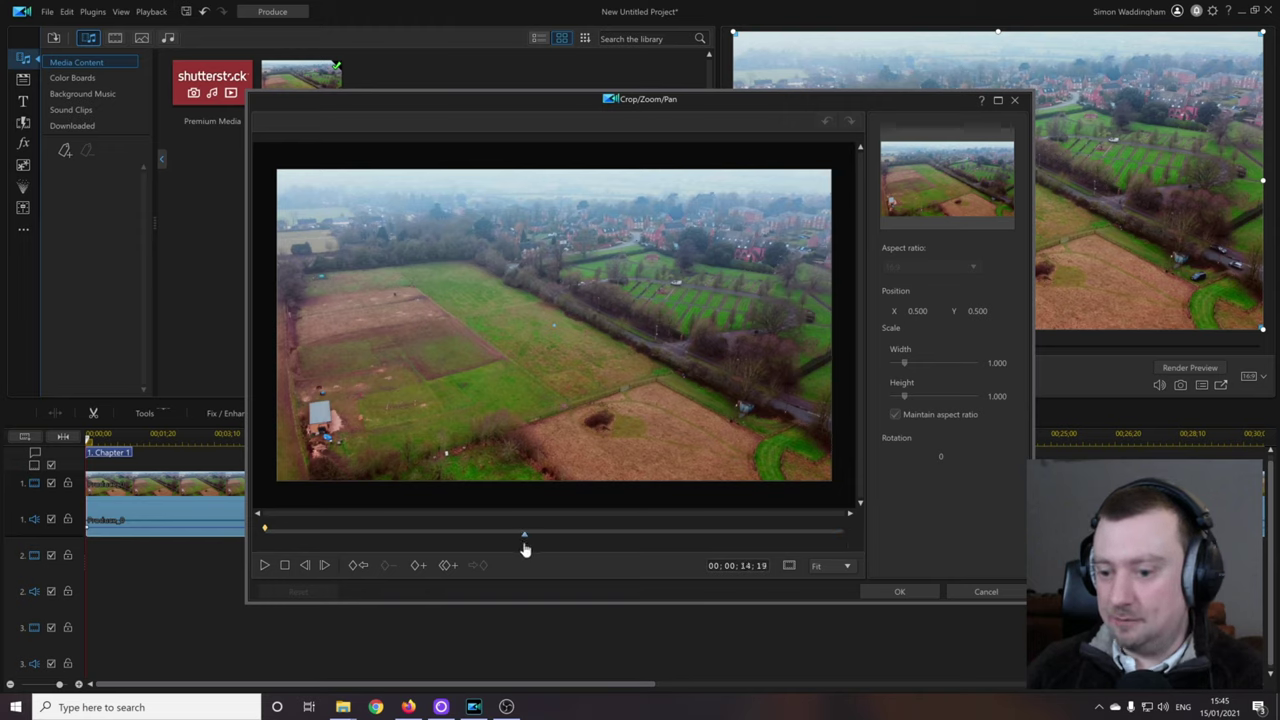
drag(525, 548, 522, 545)
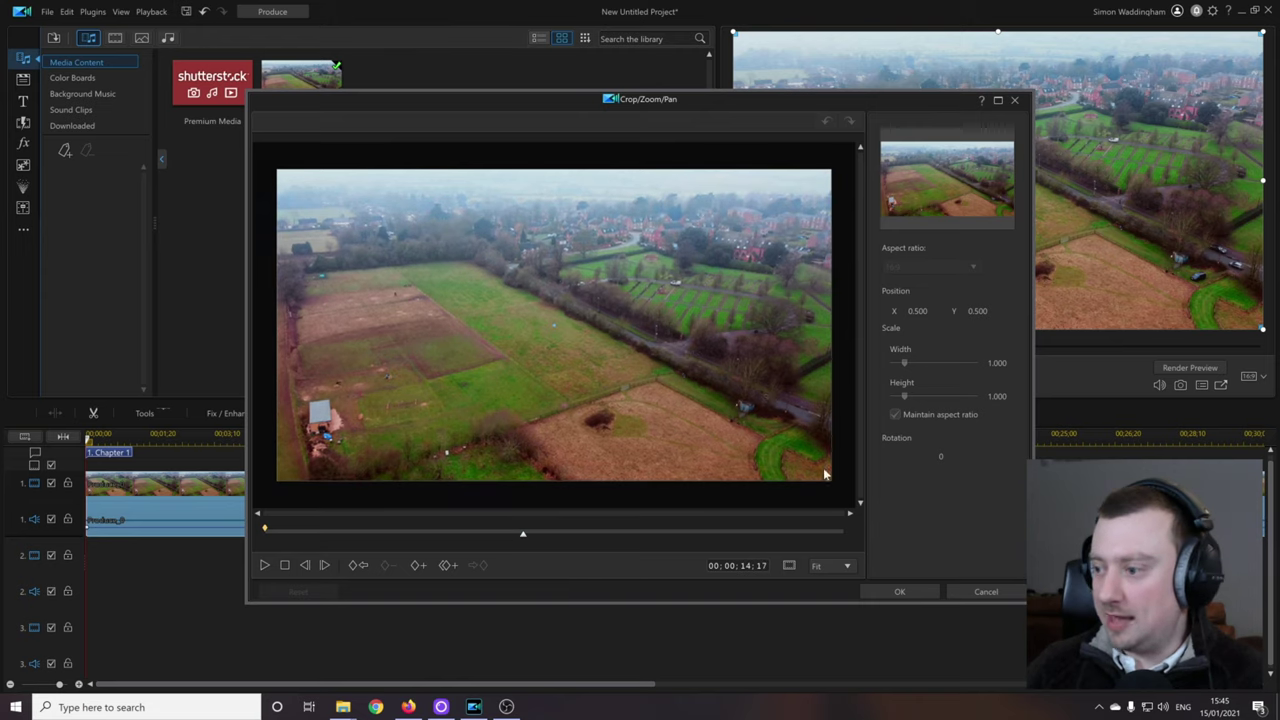
click(516, 545)
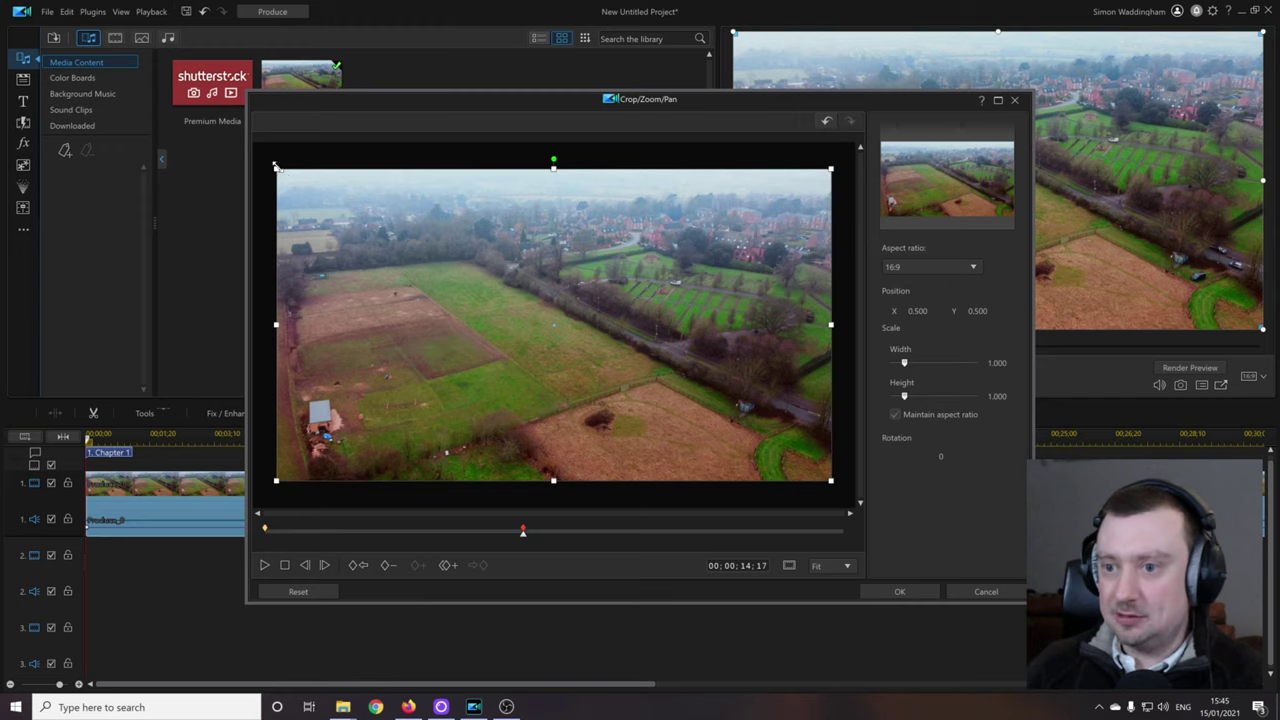
drag(277, 166, 359, 218)
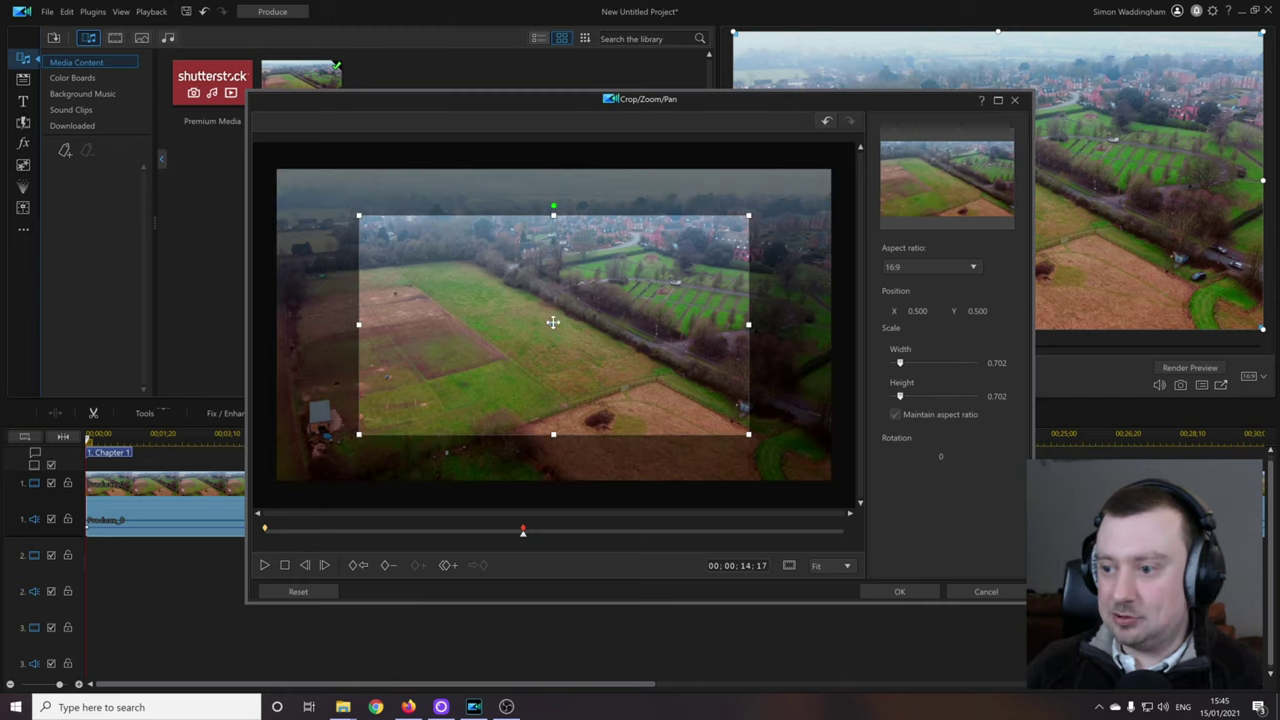
mouse_move(553, 322)
mouse_down()
mouse_move(640, 360)
mouse_move(625, 360)
mouse_up()
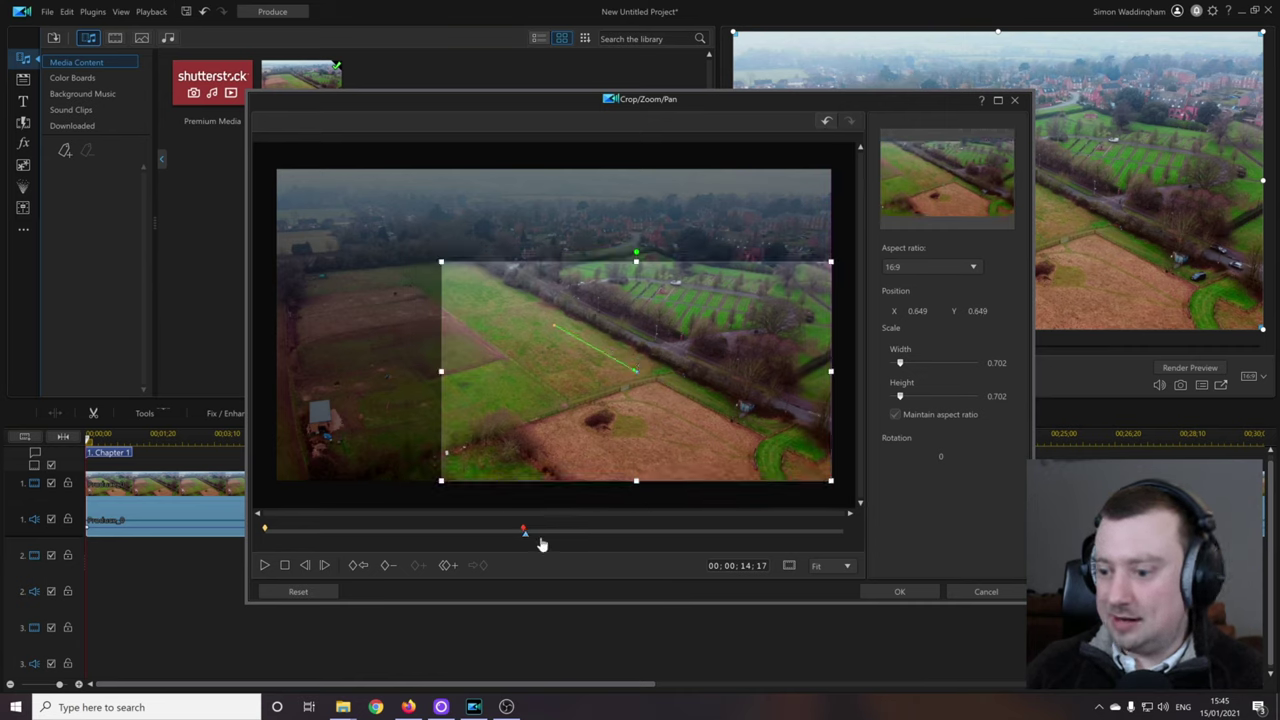
Duplicate the keyframe at the clip's end, widened to 0.793 and shifted up-left
drag(578, 545, 835, 545)
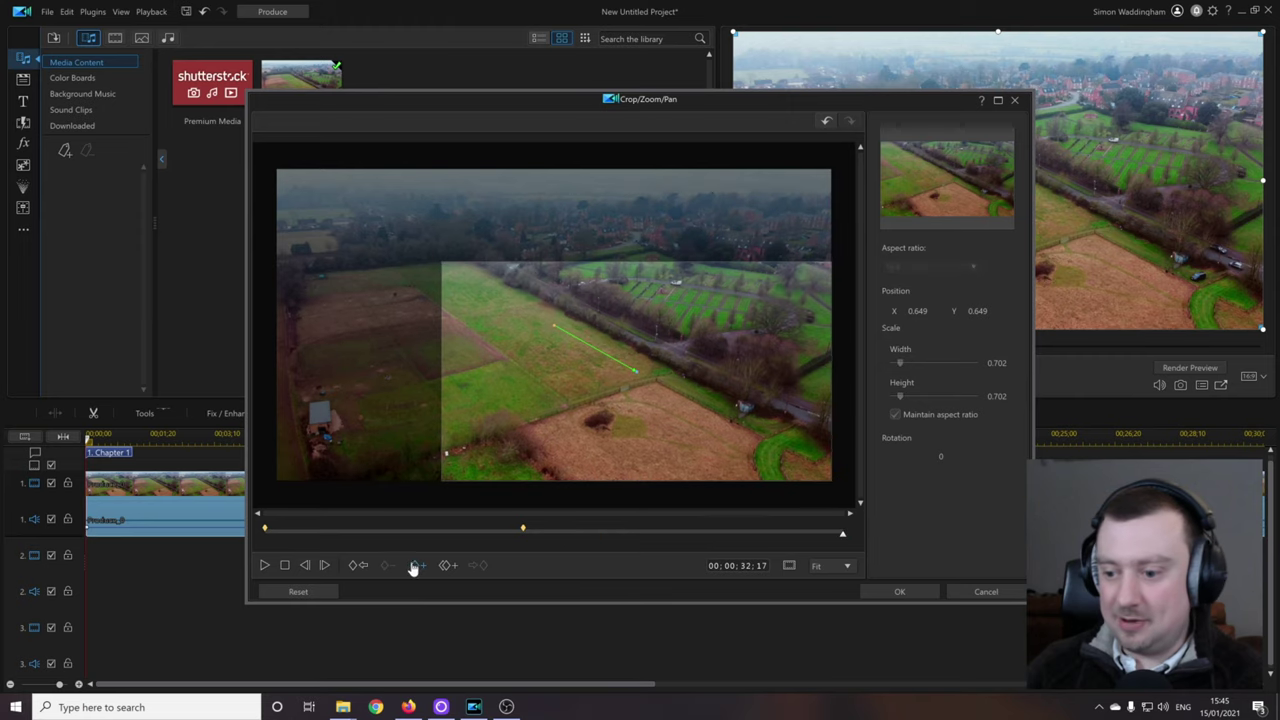
click(447, 566)
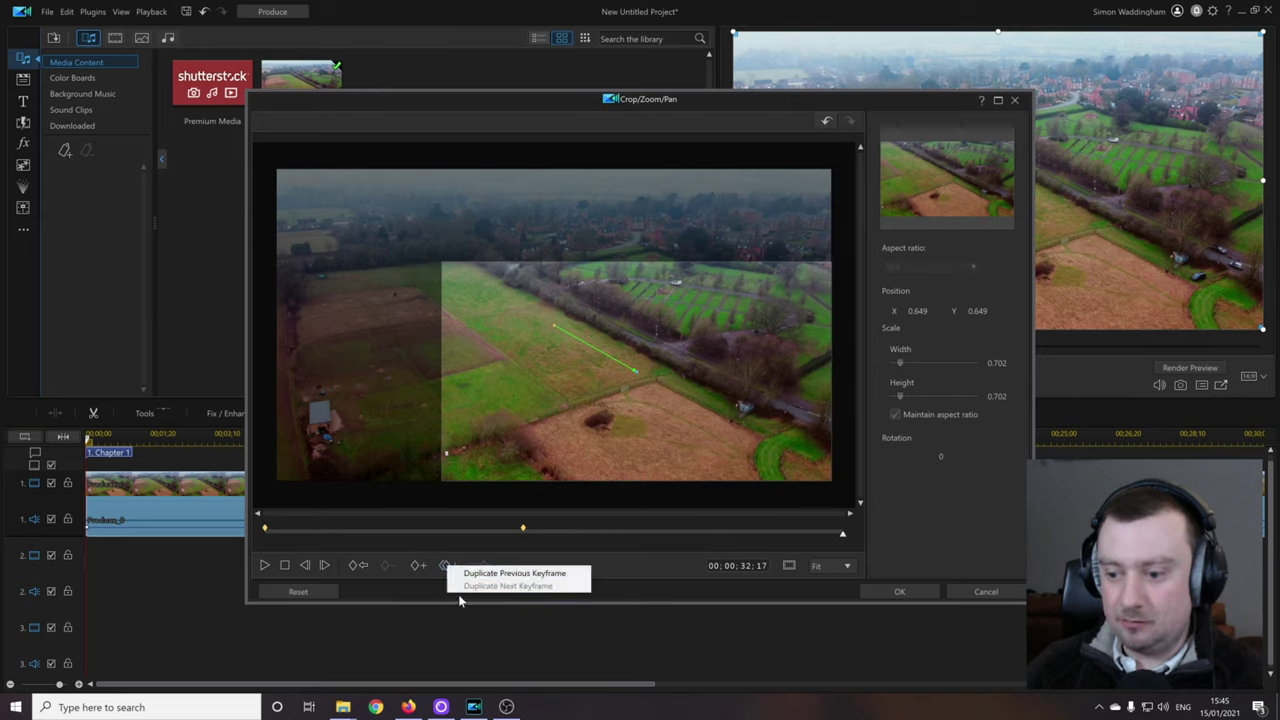
click(420, 567)
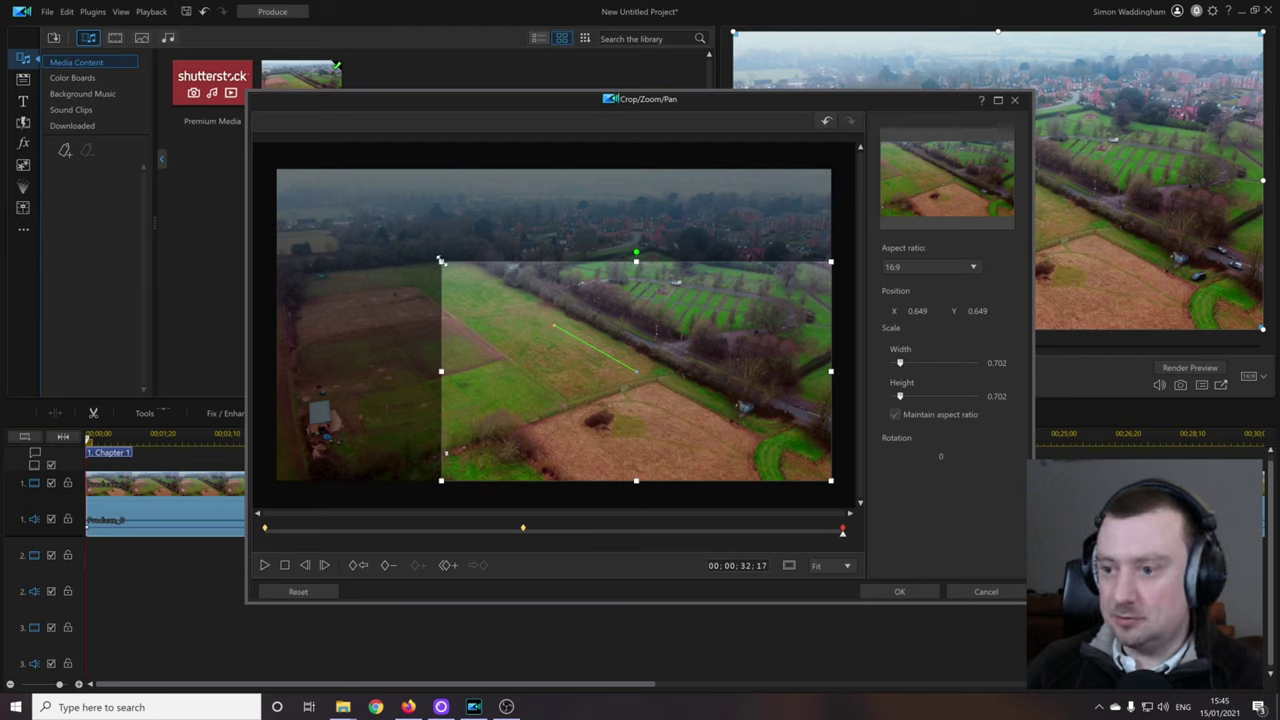
drag(441, 260, 416, 247)
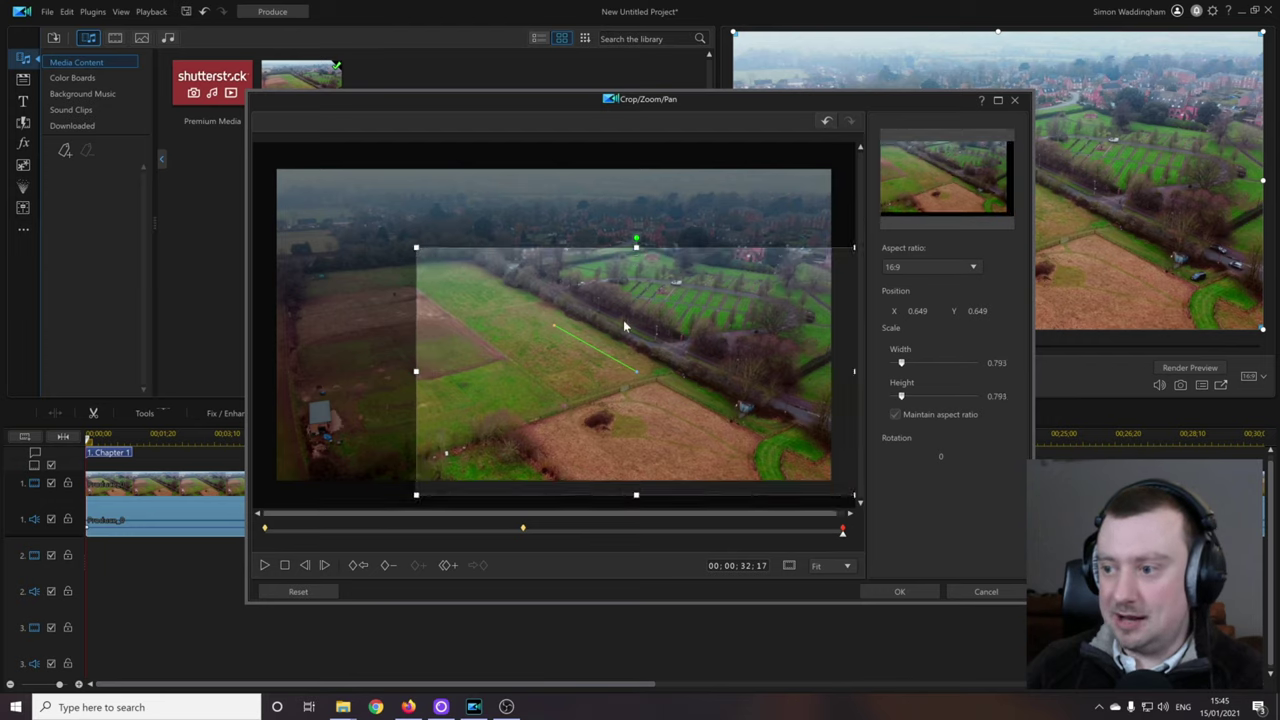
drag(620, 347, 607, 293)
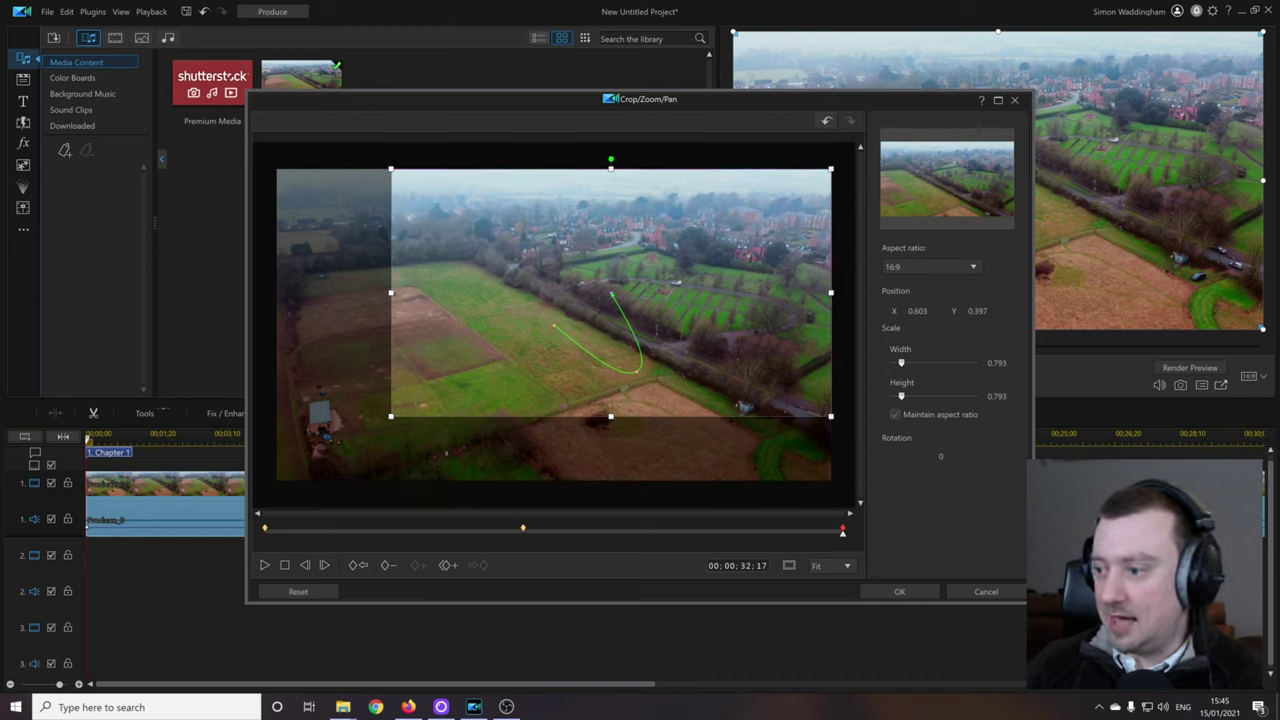
click(903, 591)
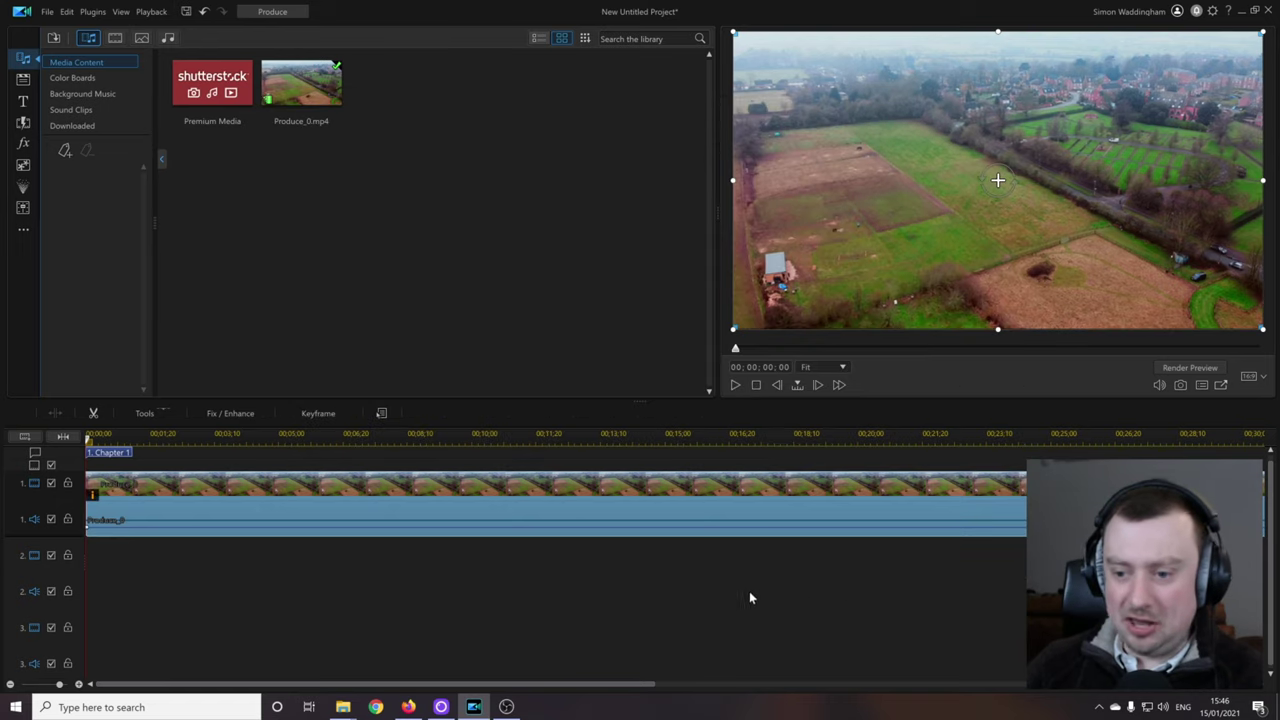
click(738, 390)
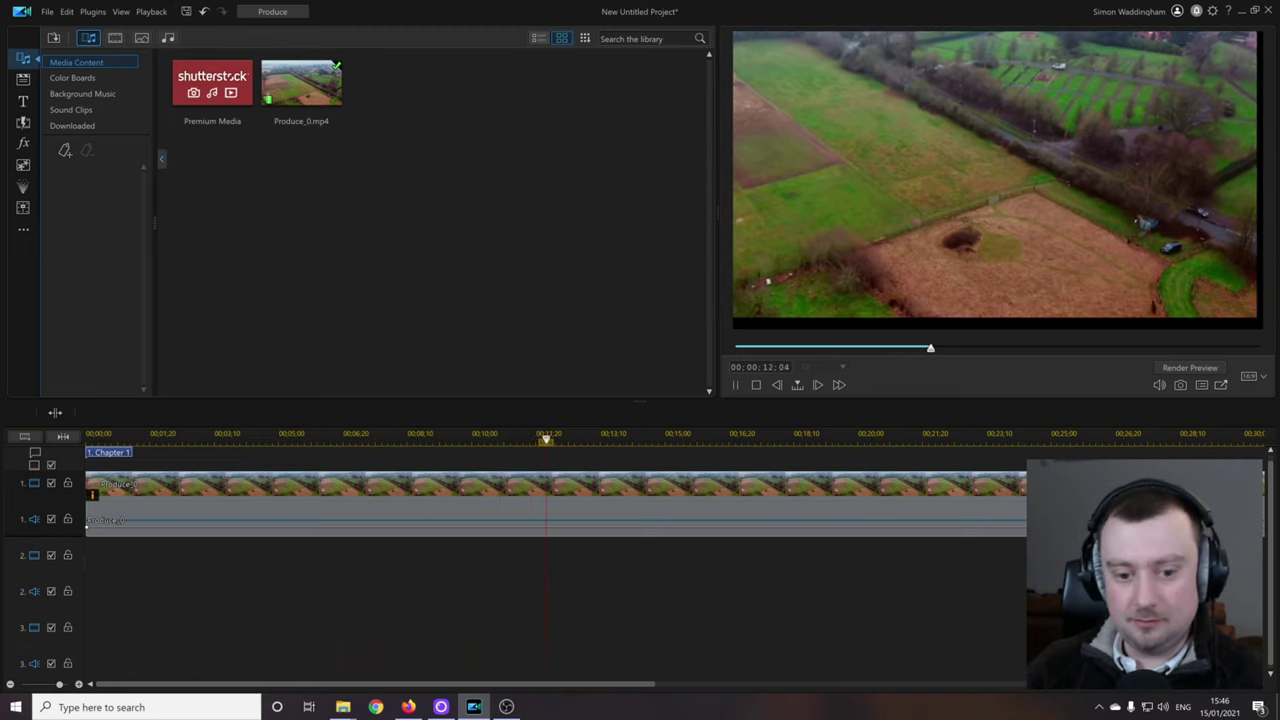
click(756, 385)
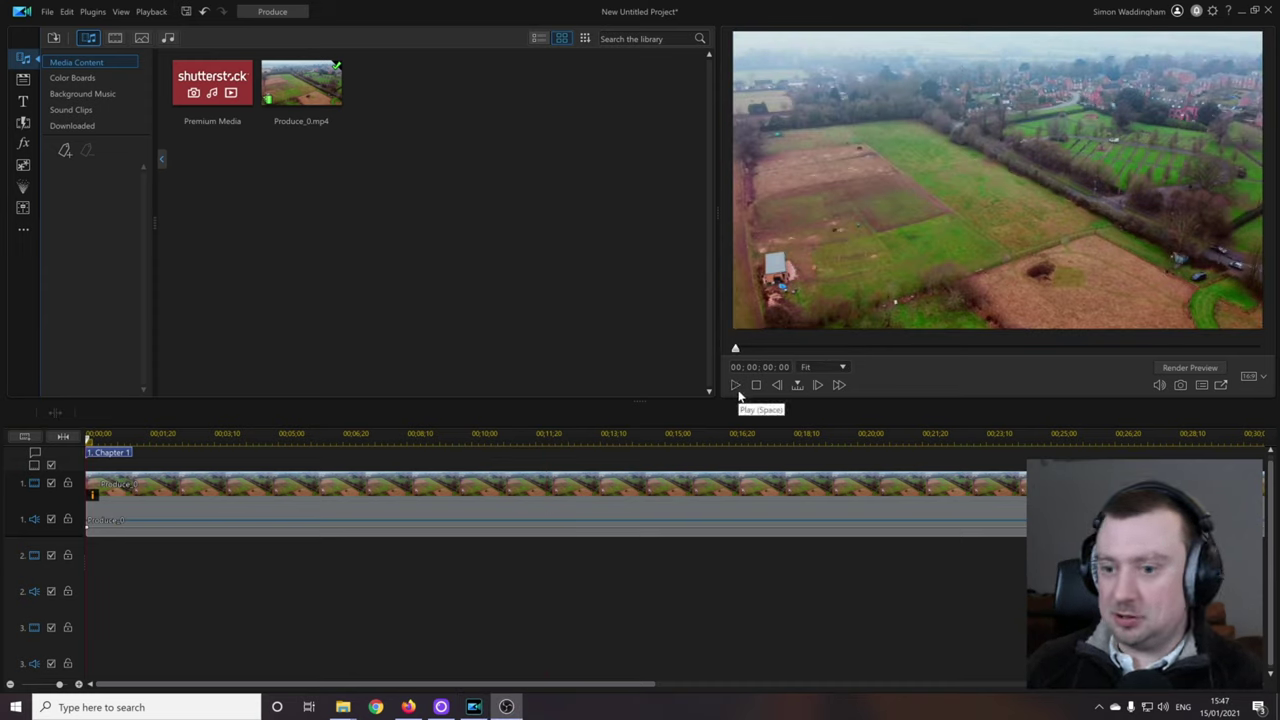
click(740, 395)
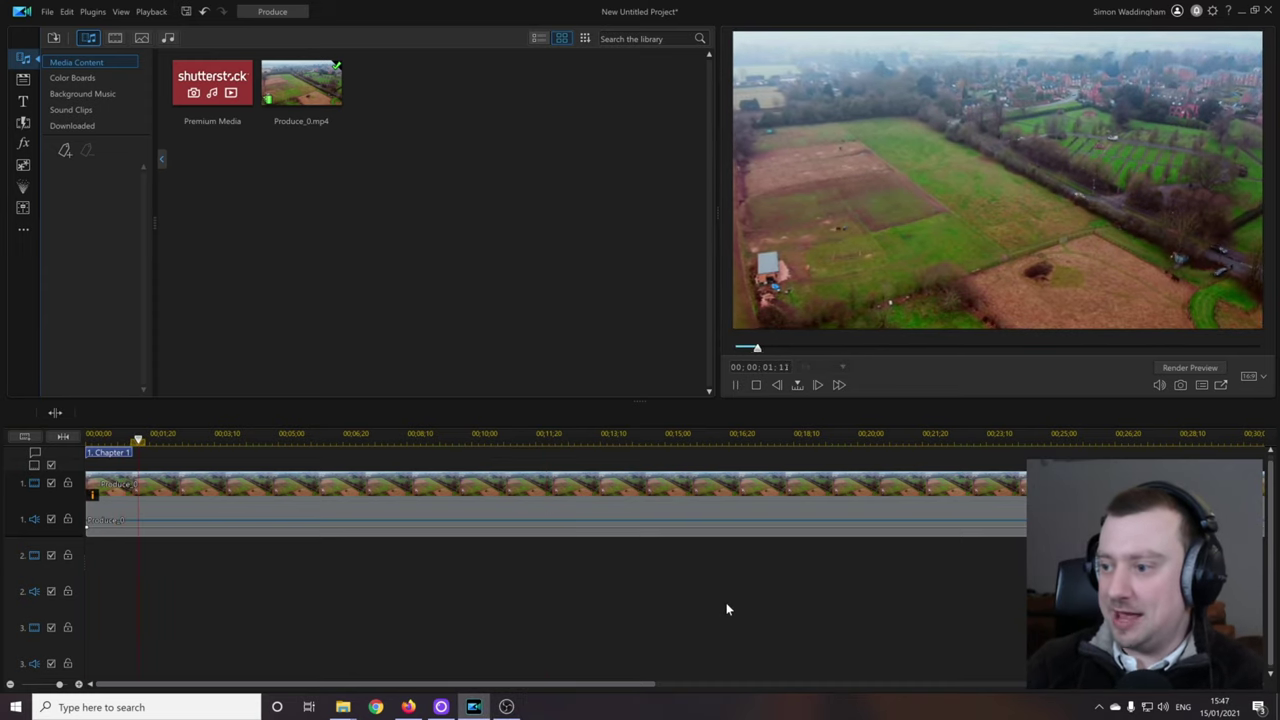